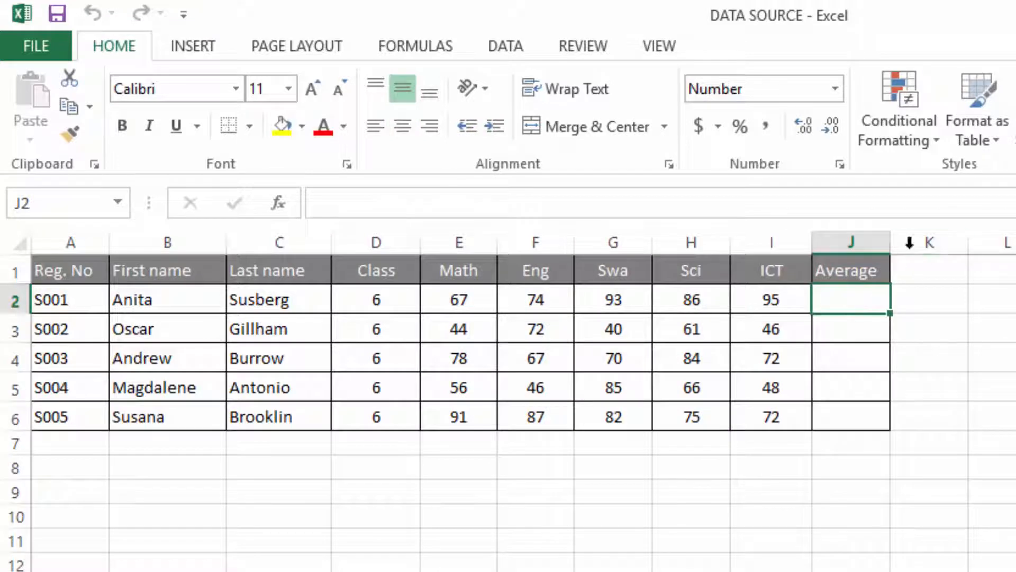
# Widen the Average column slightly and calculate the first student's average in J2 with =AVERAGE(E2:I2).
pyautogui.moveTo(892, 239); pyautogui.dragTo(896, 238)
pyautogui.click(996, 387)
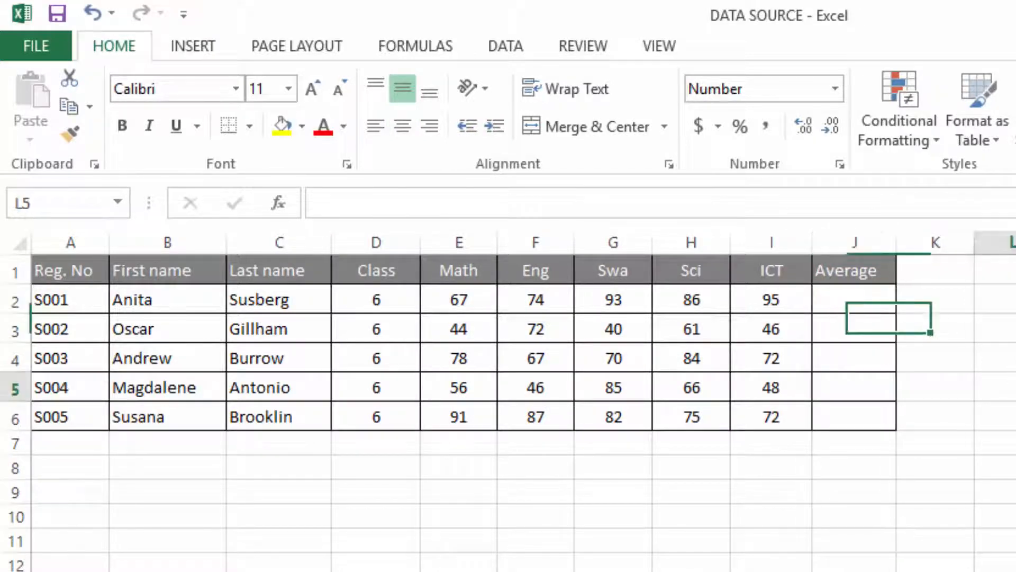
pyautogui.click(845, 298)
pyautogui.write('=')
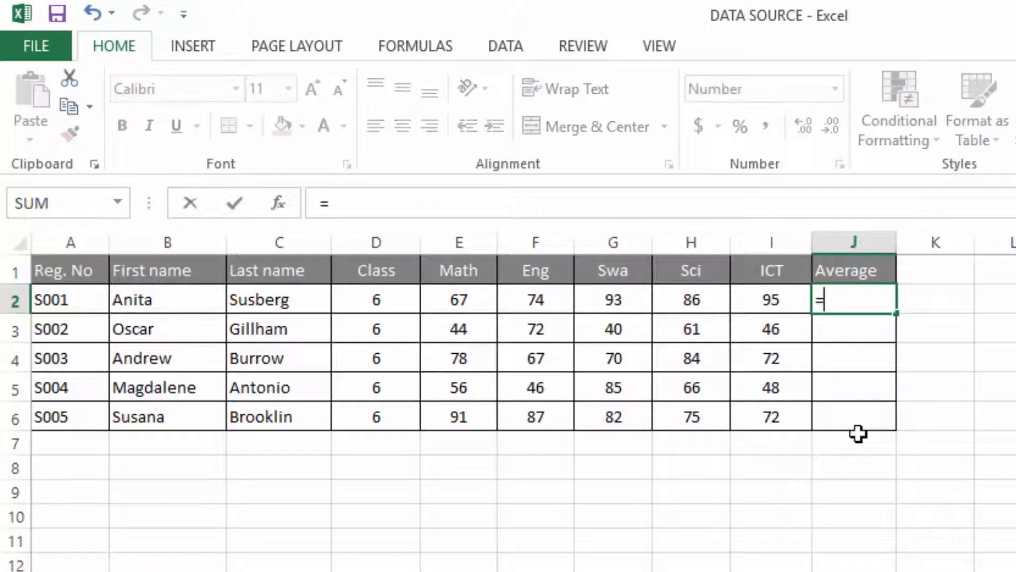
pyautogui.write('AVE')
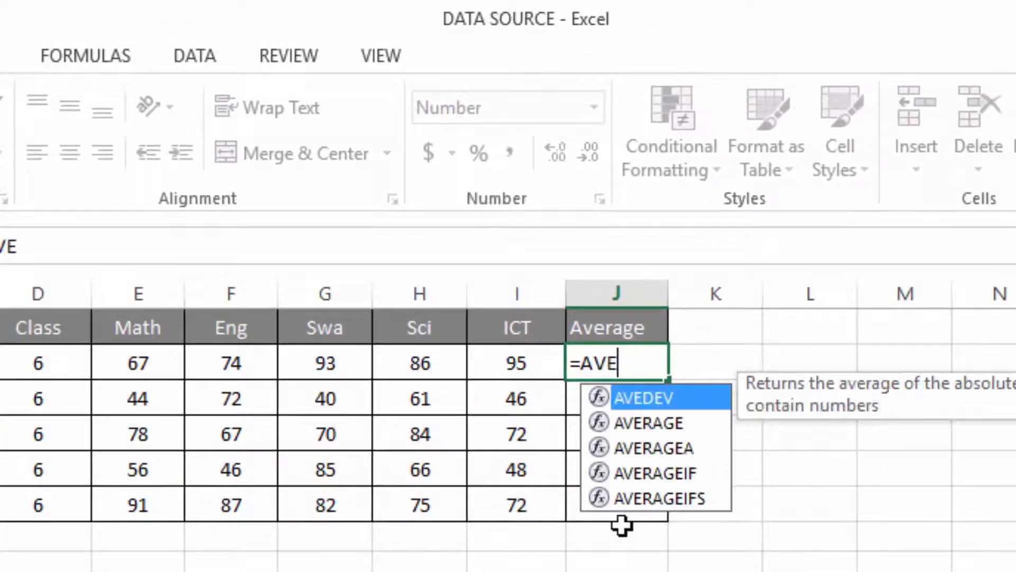
pyautogui.click(649, 424)
pyautogui.doubleClick(649, 424)
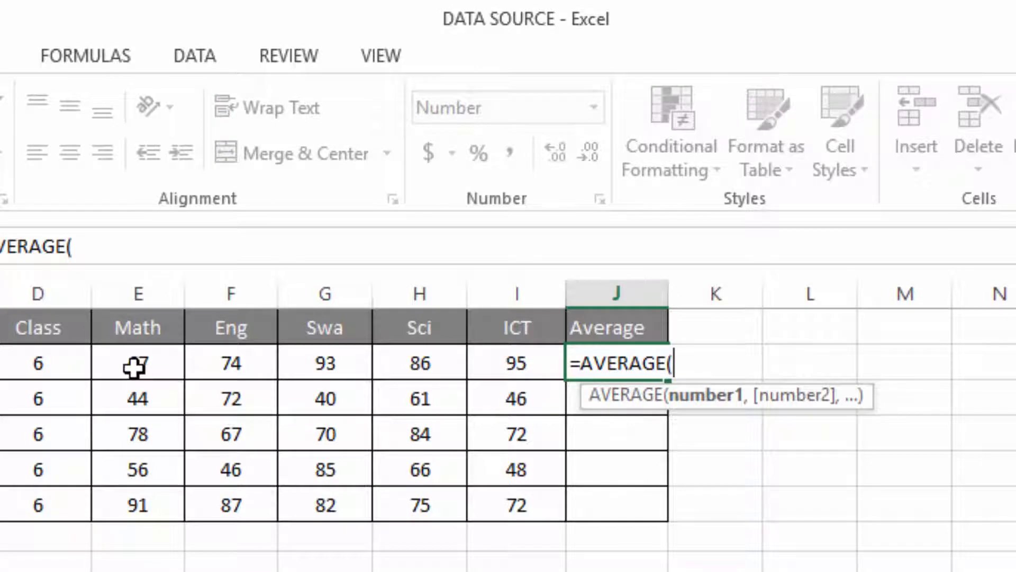
pyautogui.moveTo(134, 366); pyautogui.dragTo(493, 360)
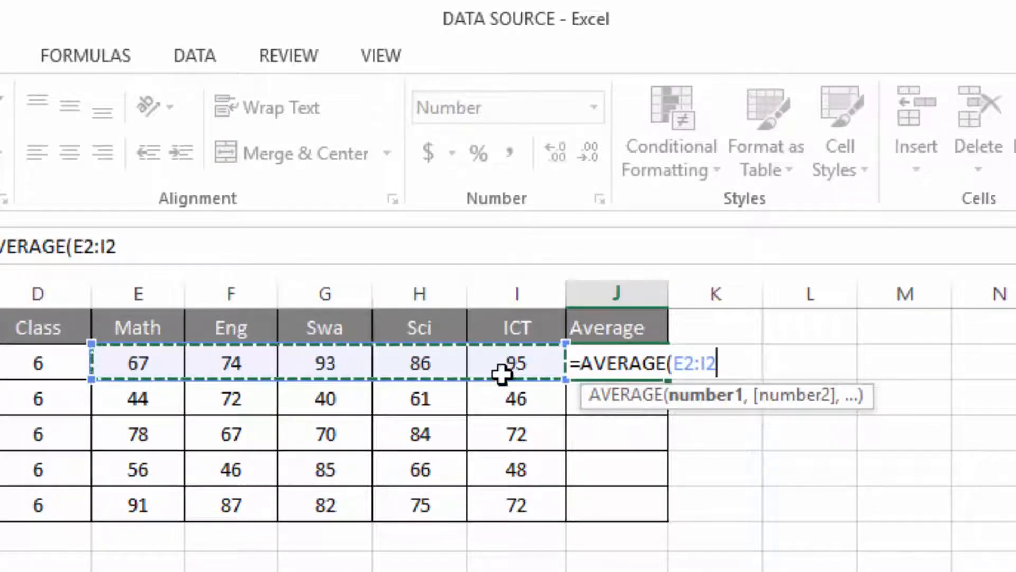
pyautogui.press('Return')
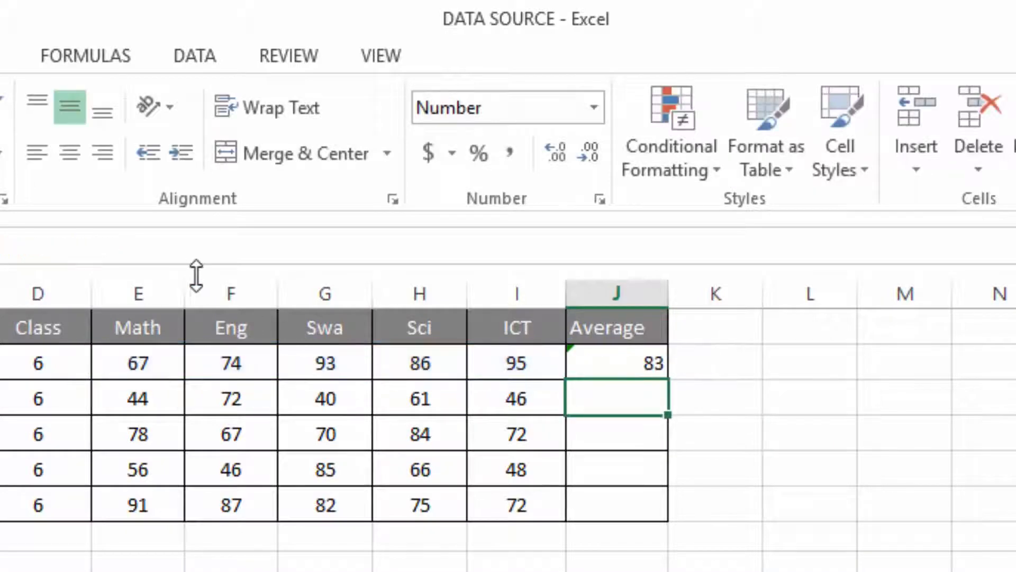
# Fill the average formula from J2 down to J6 for the remaining students.
pyautogui.click(613, 362)
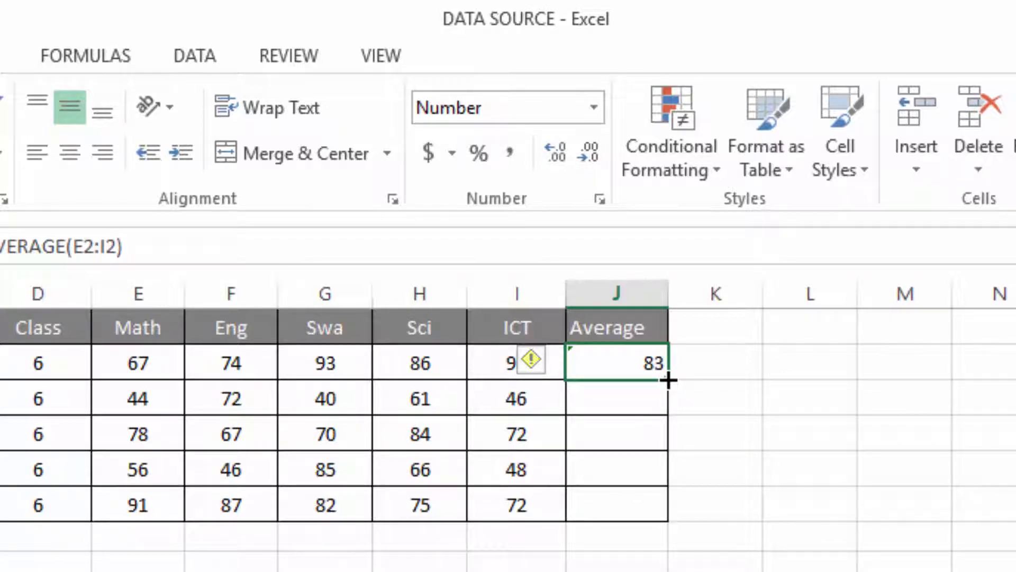
pyautogui.moveTo(671, 390); pyautogui.dragTo(659, 518)
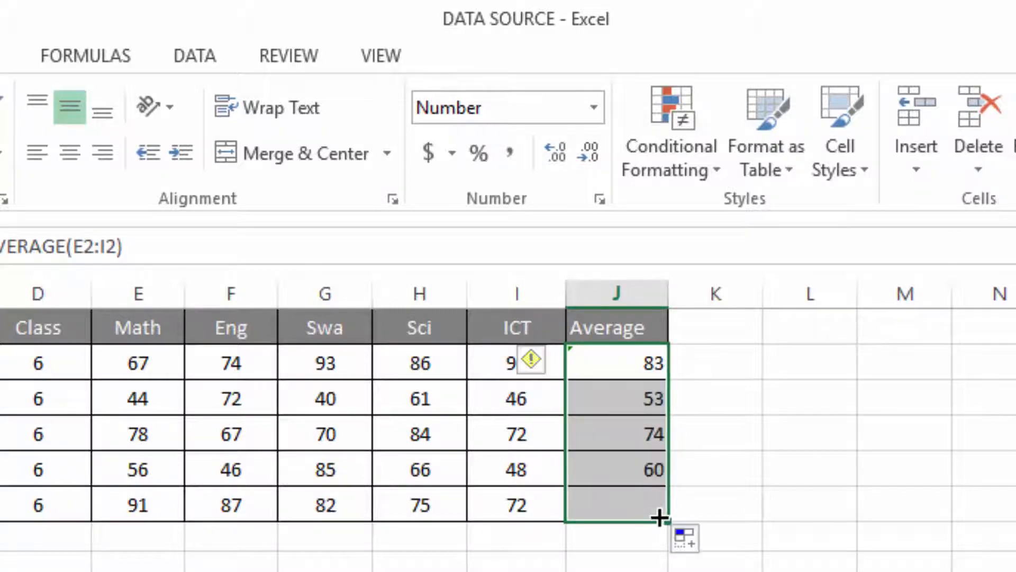
pyautogui.press('Left')
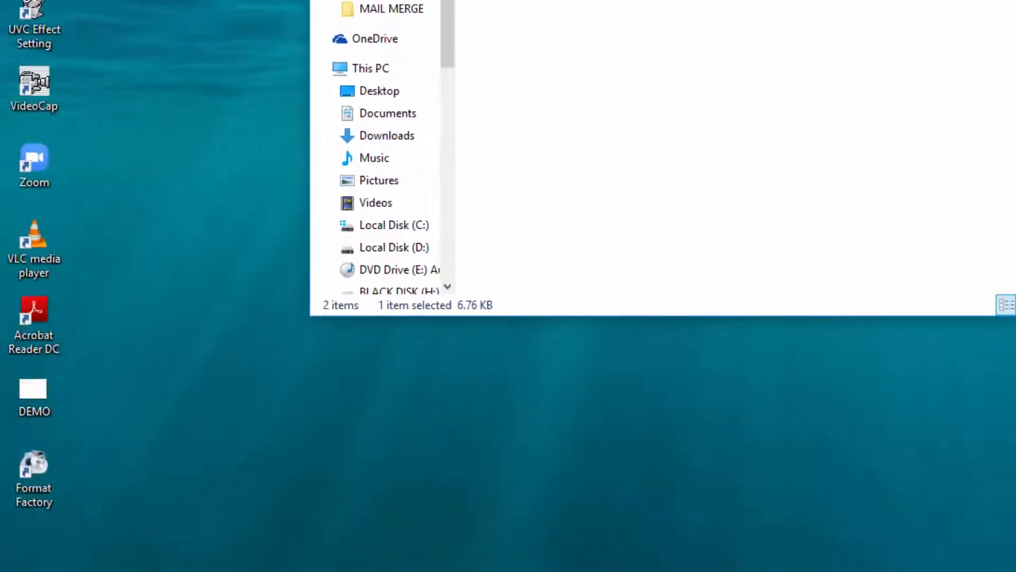
# Close the open folder window and launch Publisher 2013.
pyautogui.hotkey('alt', 'F4')
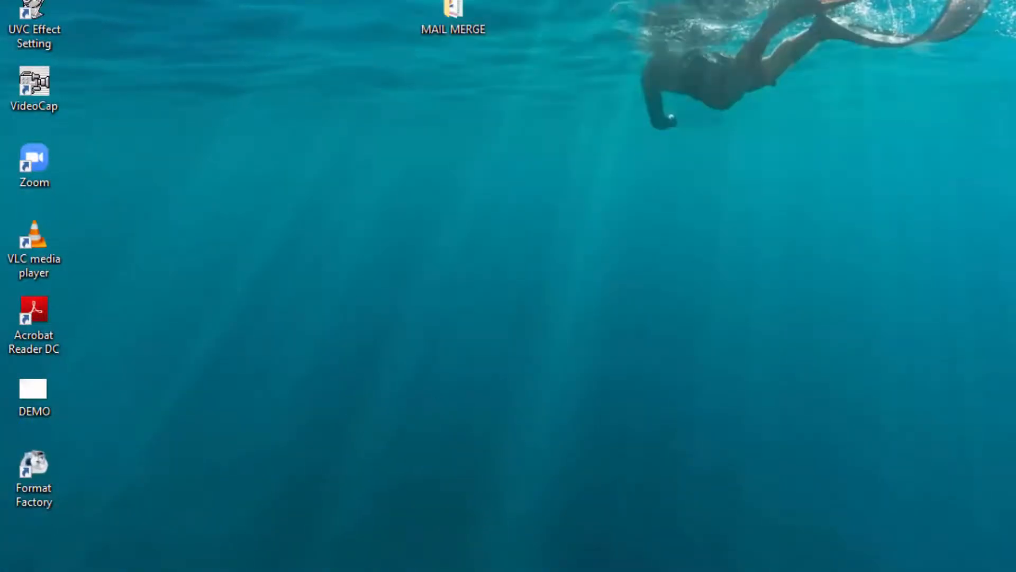
pyautogui.click(339, 571)
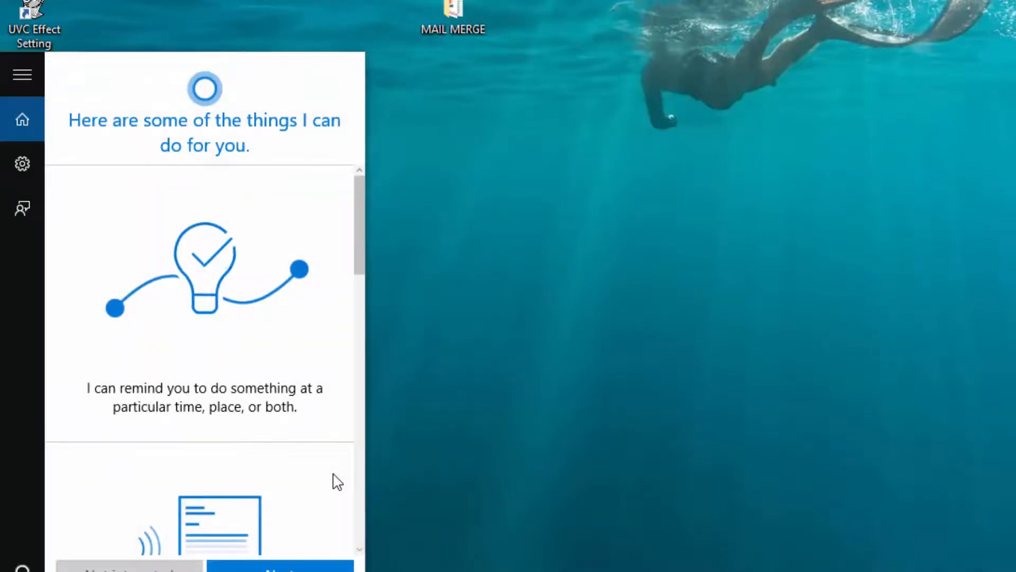
pyautogui.write('pub')
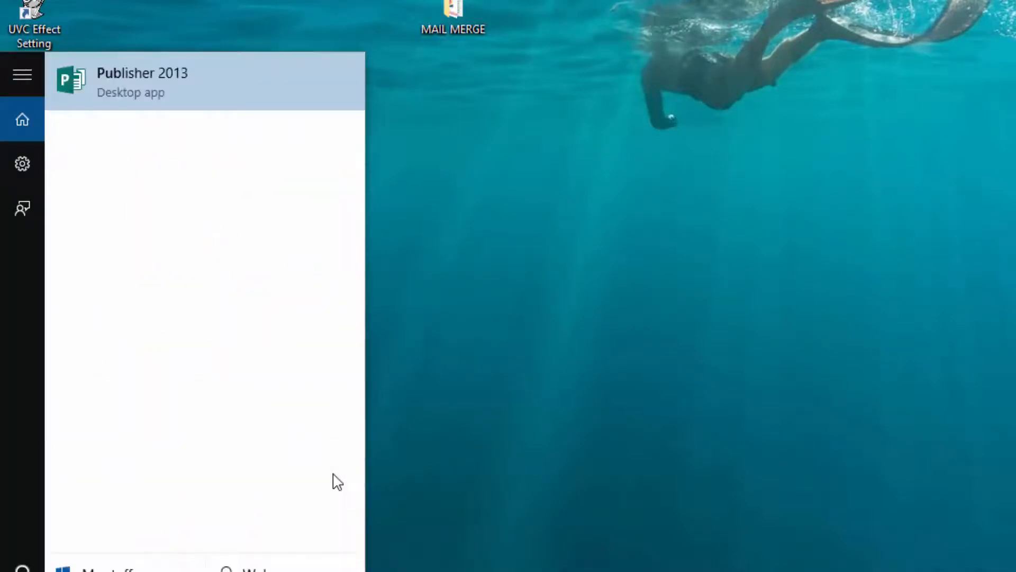
pyautogui.click(172, 79)
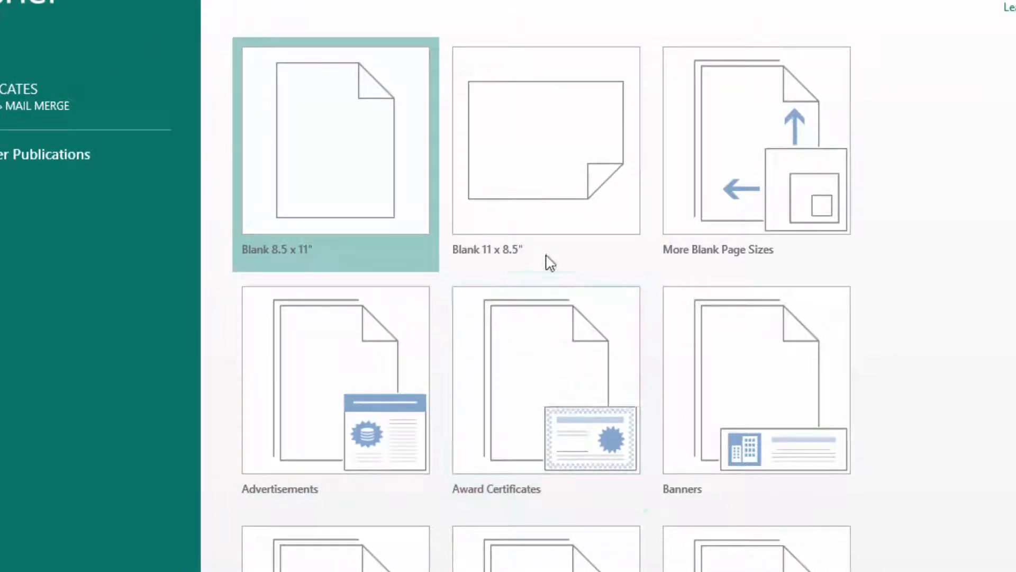
# Create a new blank publication with the A4 (Portrait) page size, 8.268 x 11.693".
pyautogui.click(754, 187)
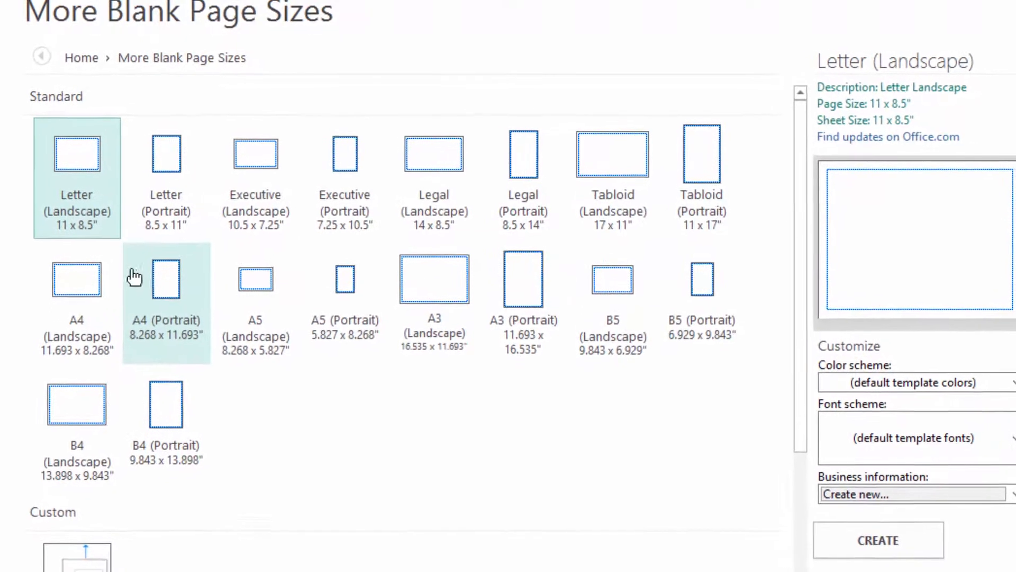
pyautogui.click(164, 301)
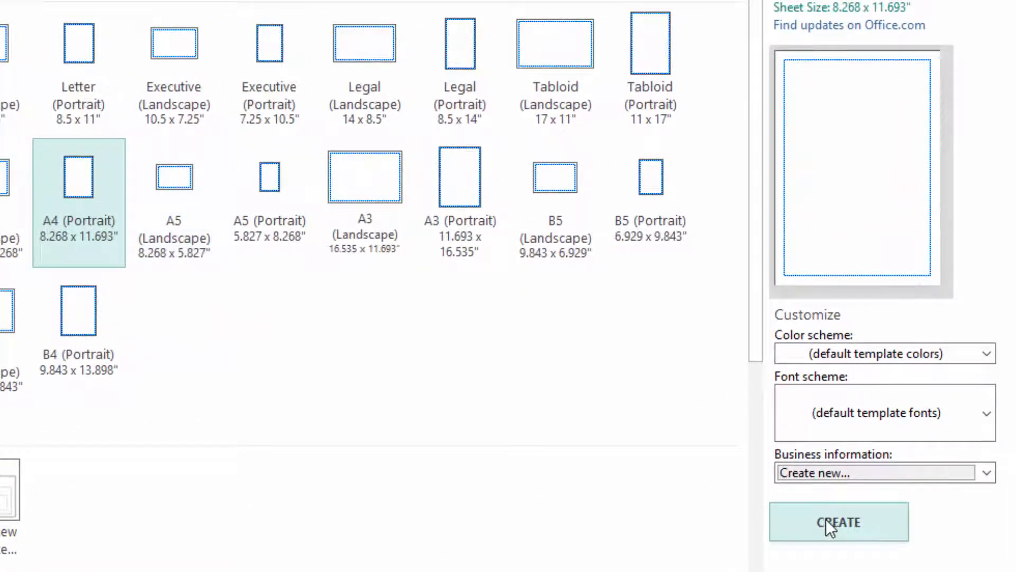
pyautogui.click(826, 518)
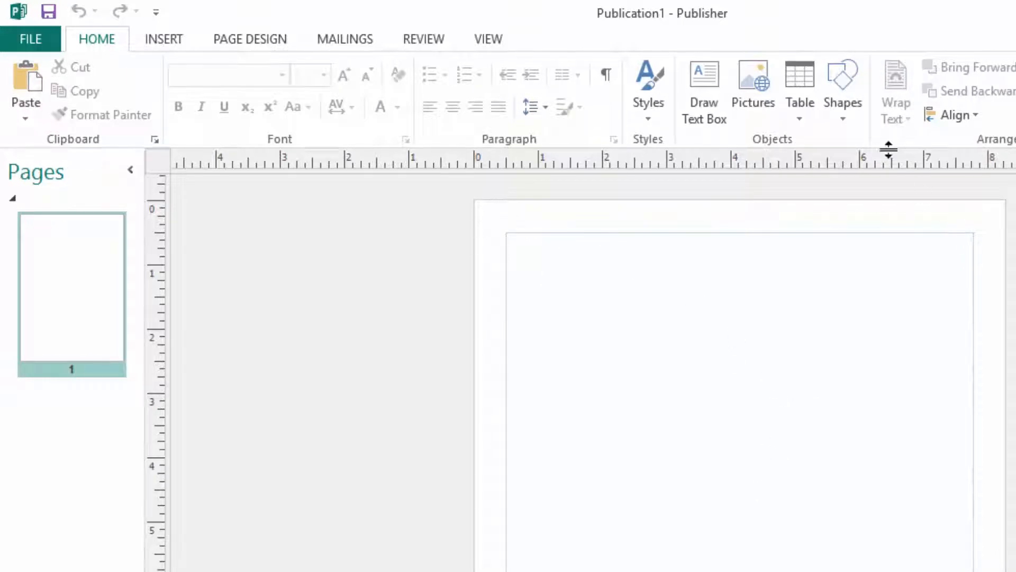
# Draw a rectangle along the page's margin guides, spanning the whole area inside the margins.
pyautogui.click(165, 40)
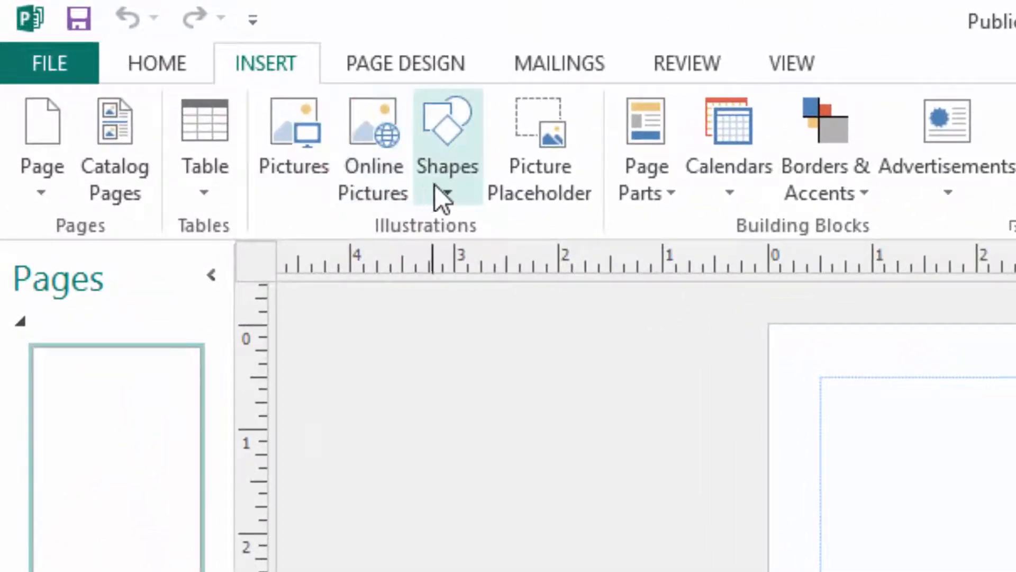
pyautogui.click(435, 187)
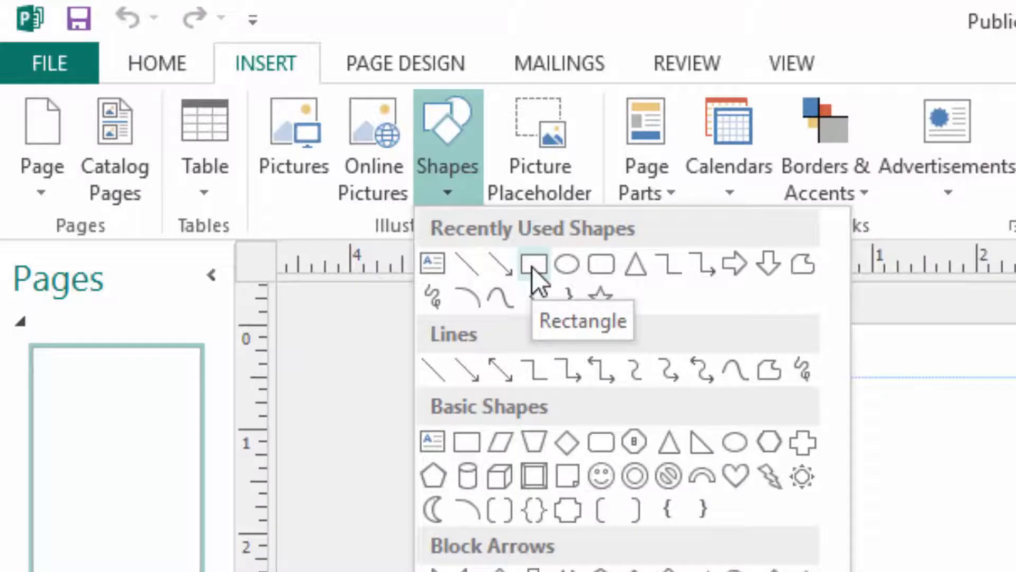
pyautogui.click(533, 264)
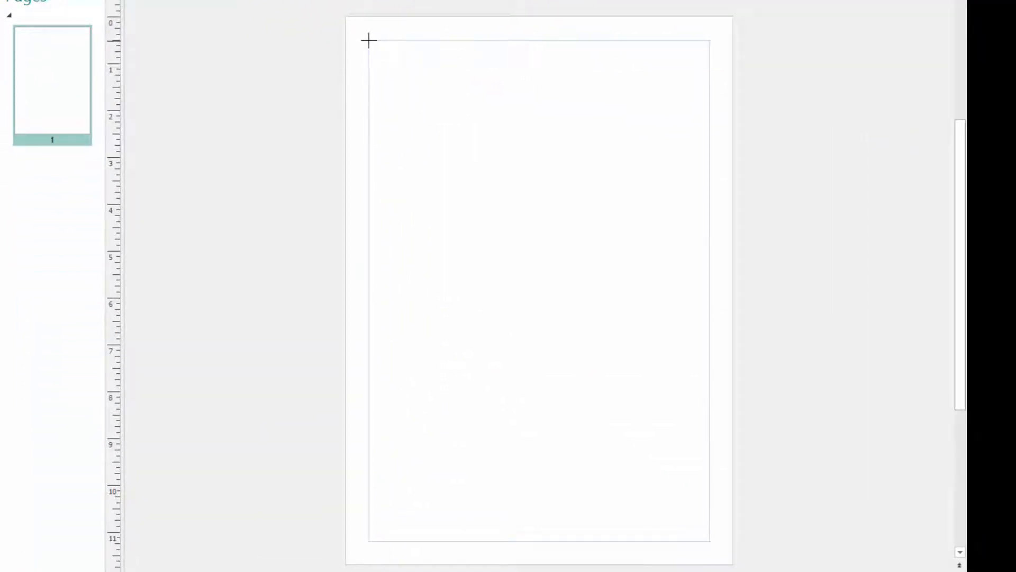
pyautogui.moveTo(369, 41); pyautogui.dragTo(710, 540)
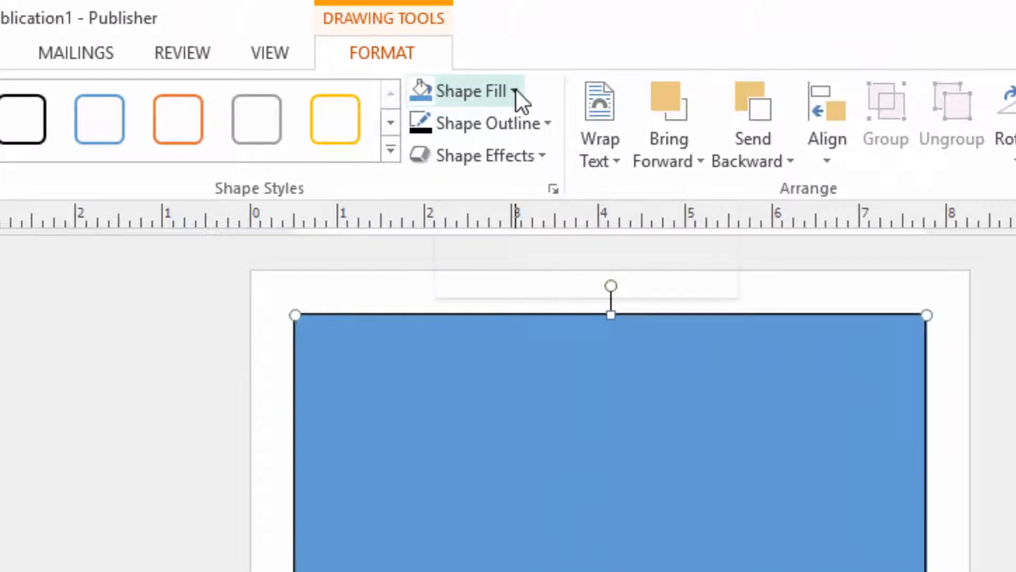
# Remove the rectangle's fill and set its outline to the standard blue colour.
pyautogui.click(516, 90)
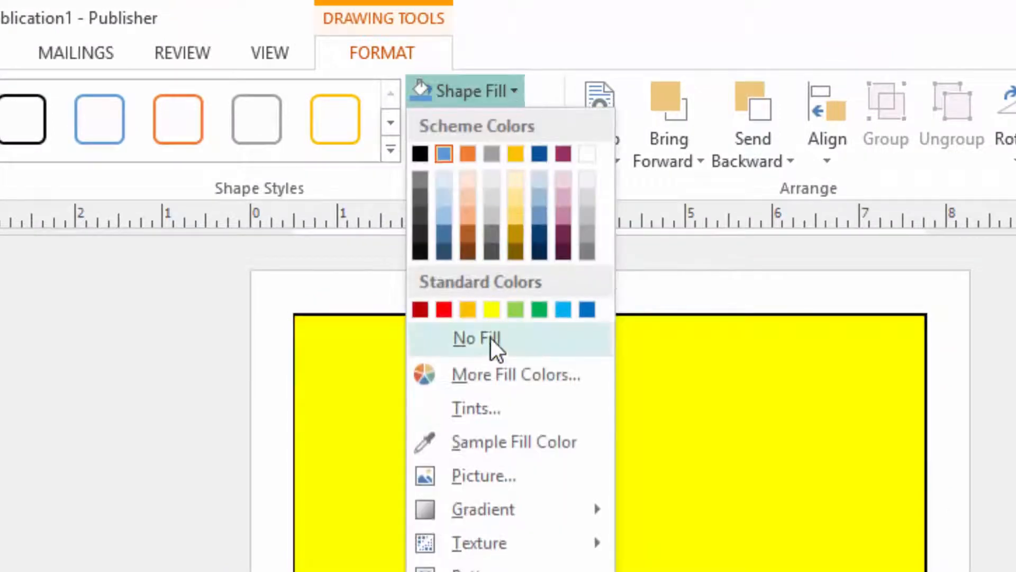
pyautogui.click(489, 337)
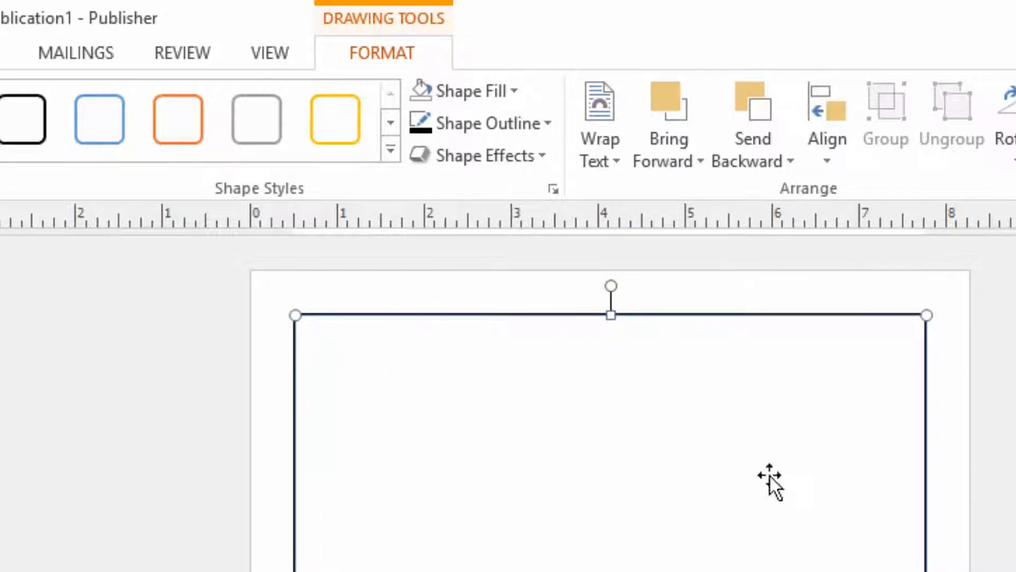
pyautogui.click(548, 123)
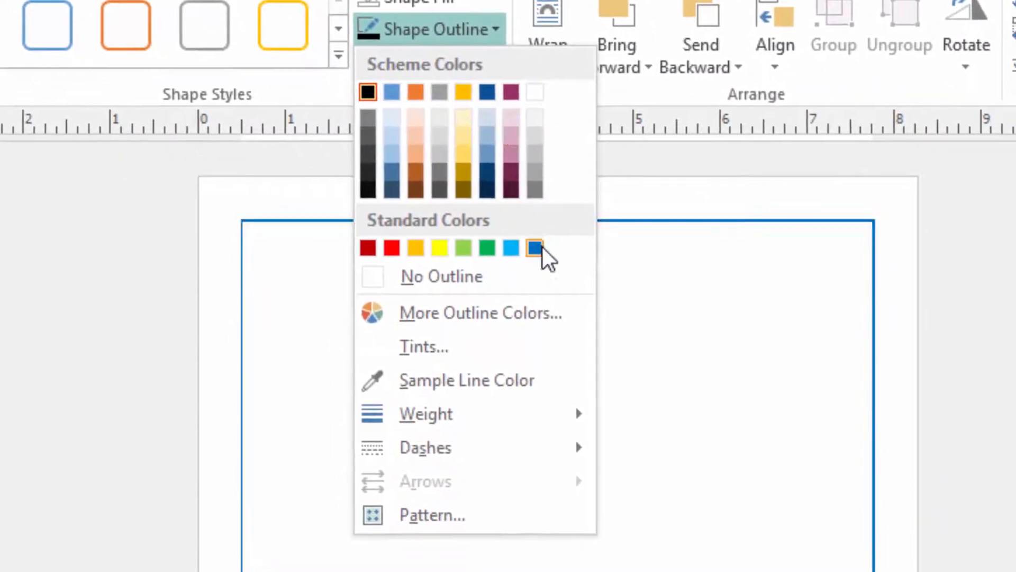
pyautogui.click(542, 251)
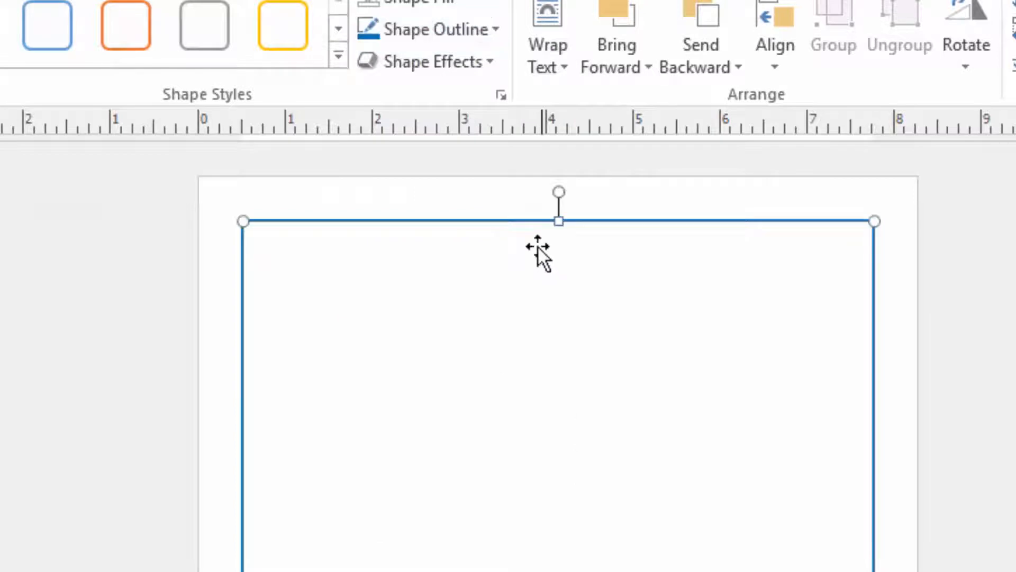
# Change the rectangle's outline to a 6 pt multi-line compound type and deselect the shape.
pyautogui.click(499, 31)
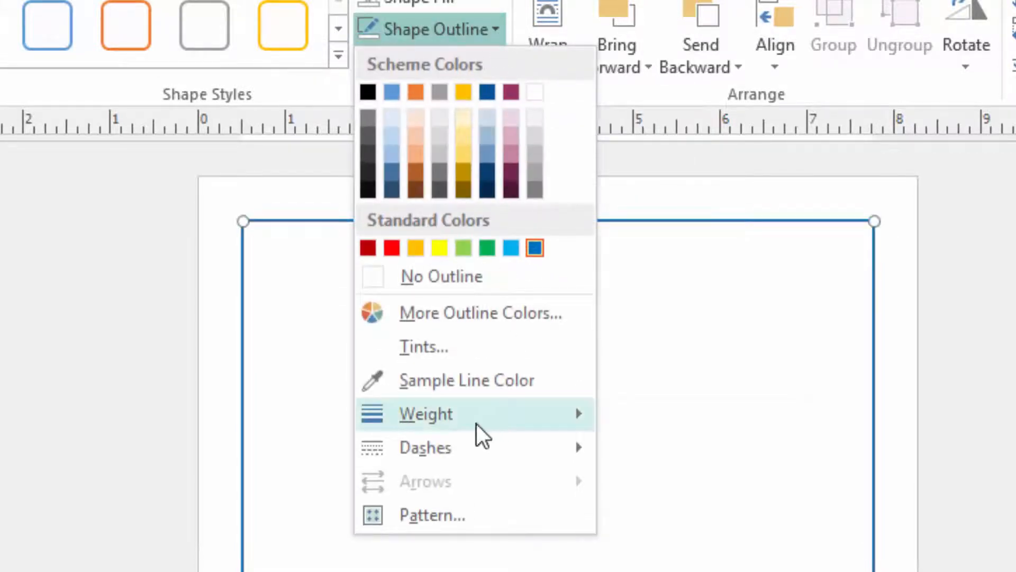
pyautogui.moveTo(445, 431)
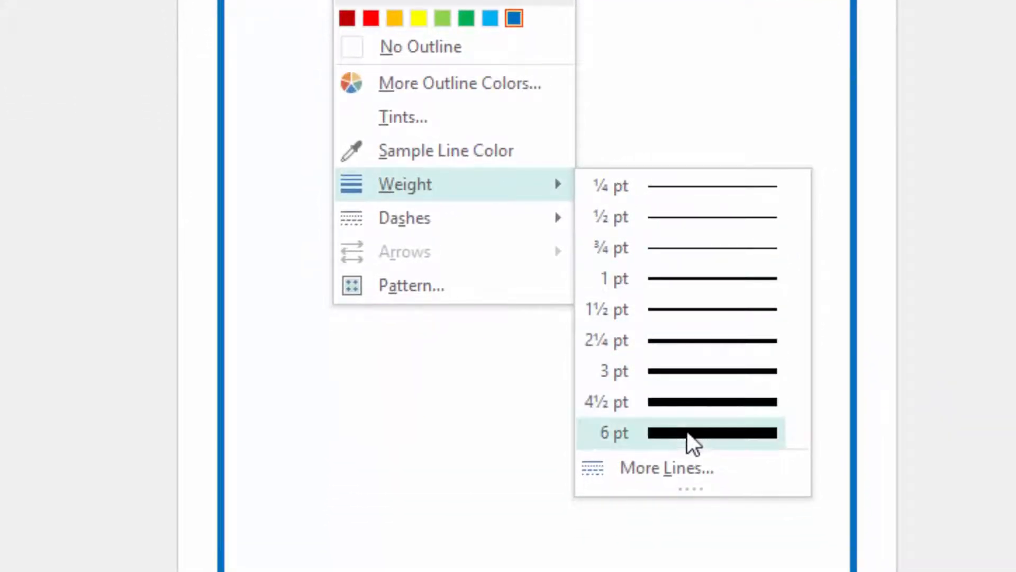
pyautogui.click(662, 474)
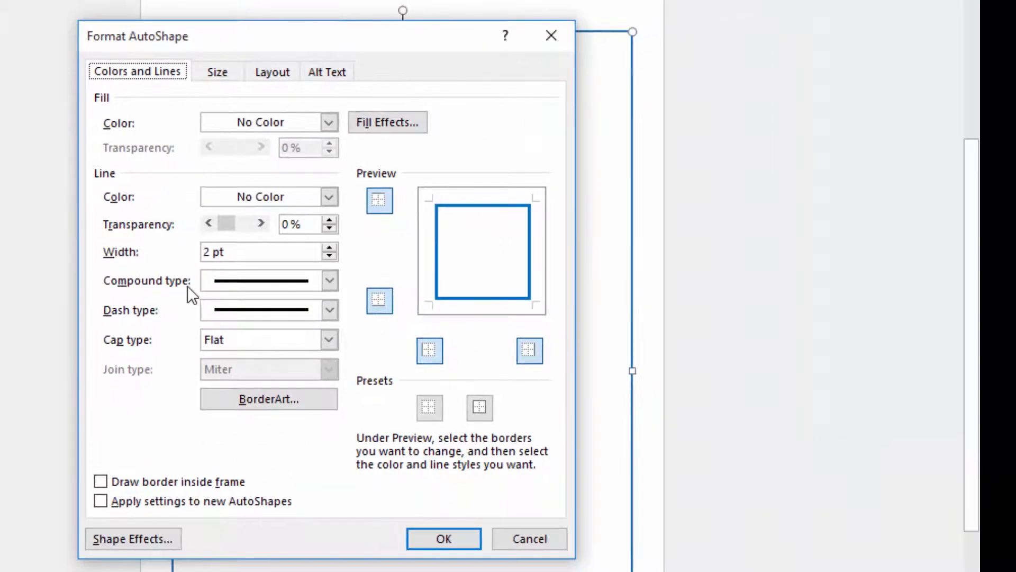
pyautogui.click(291, 284)
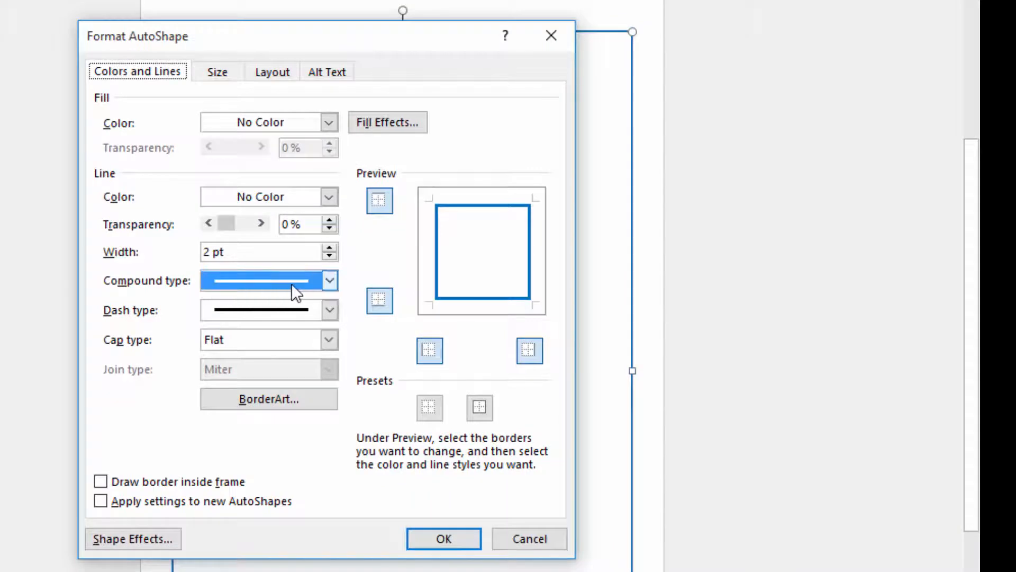
pyautogui.click(332, 278)
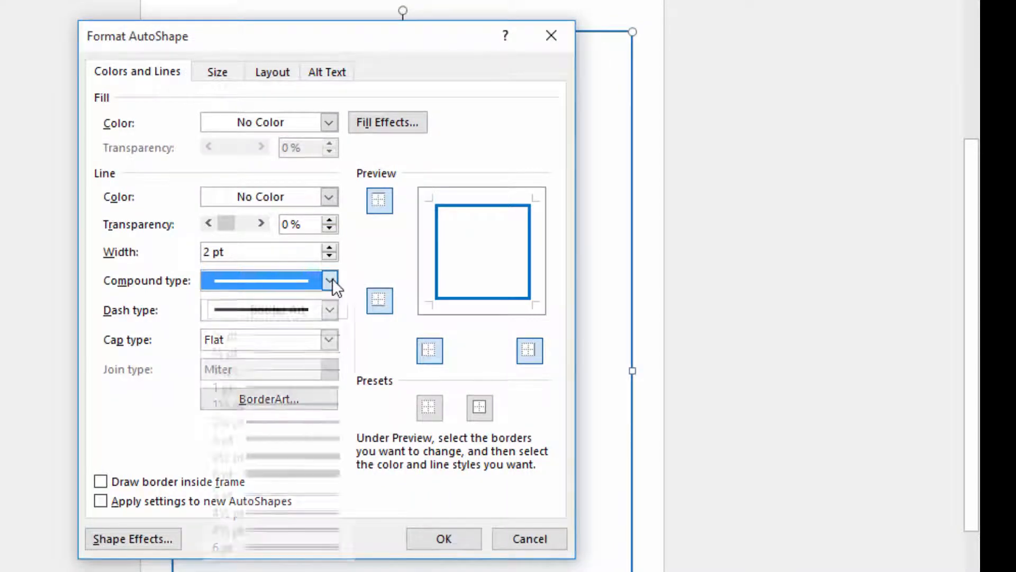
pyautogui.click(273, 546)
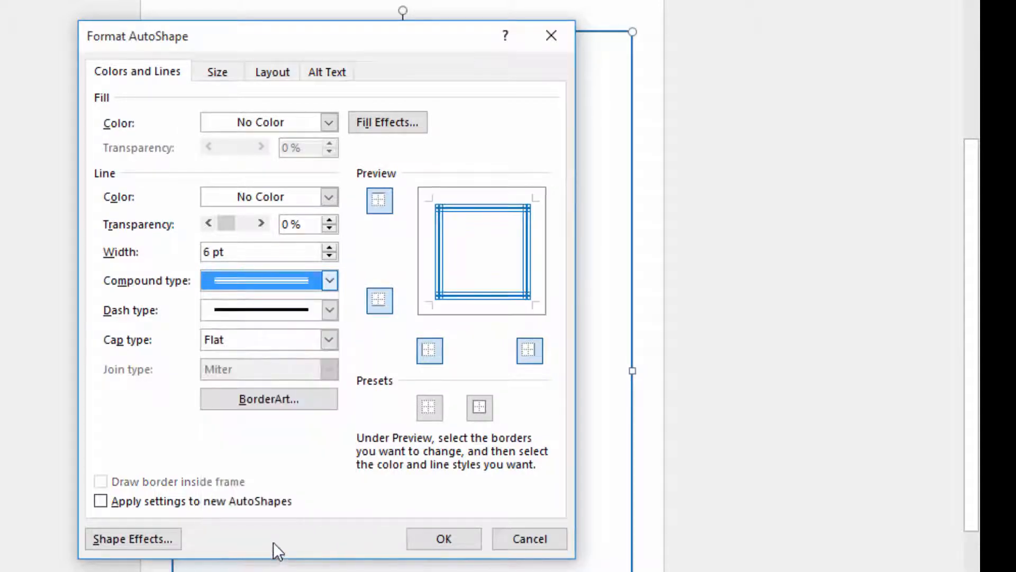
pyautogui.click(453, 542)
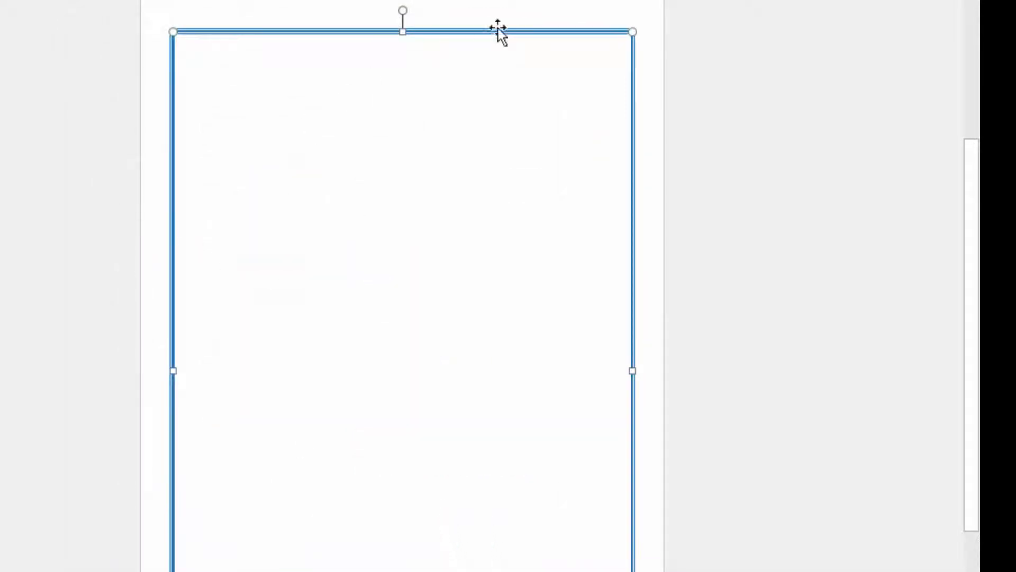
pyautogui.click(653, 69)
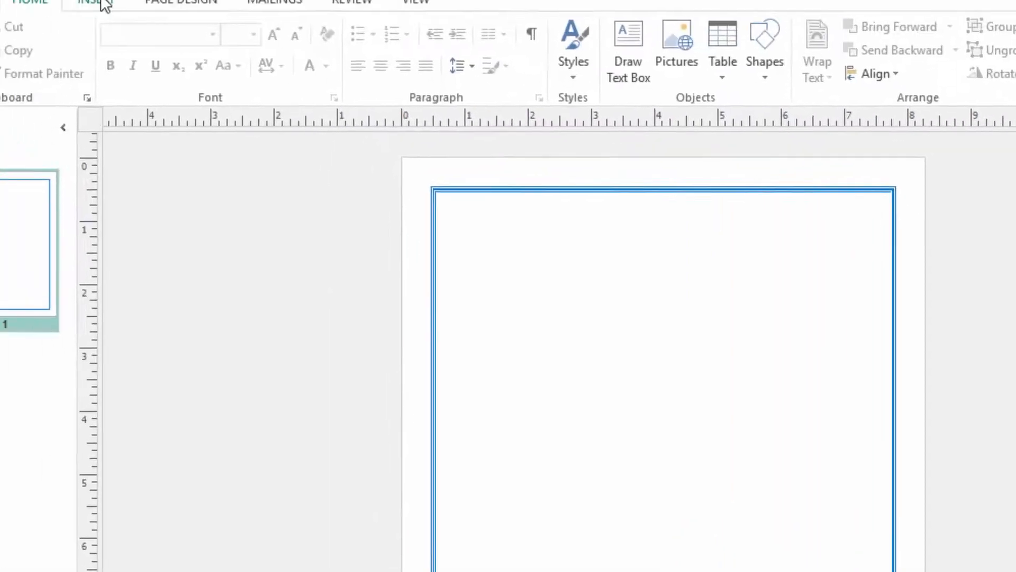
# Insert the LOGO picture from the MAIL MERGE folder on the Desktop into the page.
pyautogui.click(102, 2)
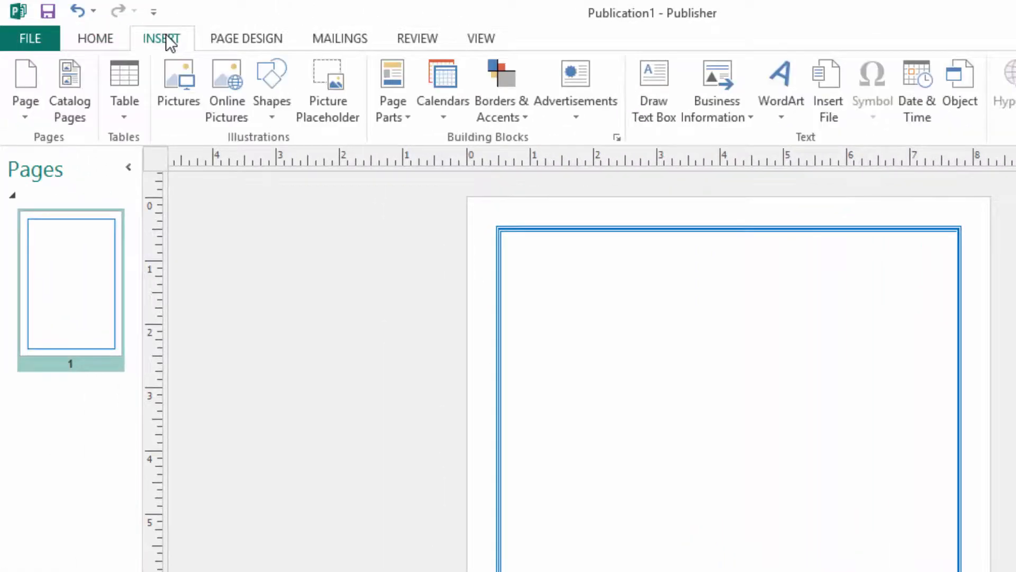
pyautogui.click(181, 84)
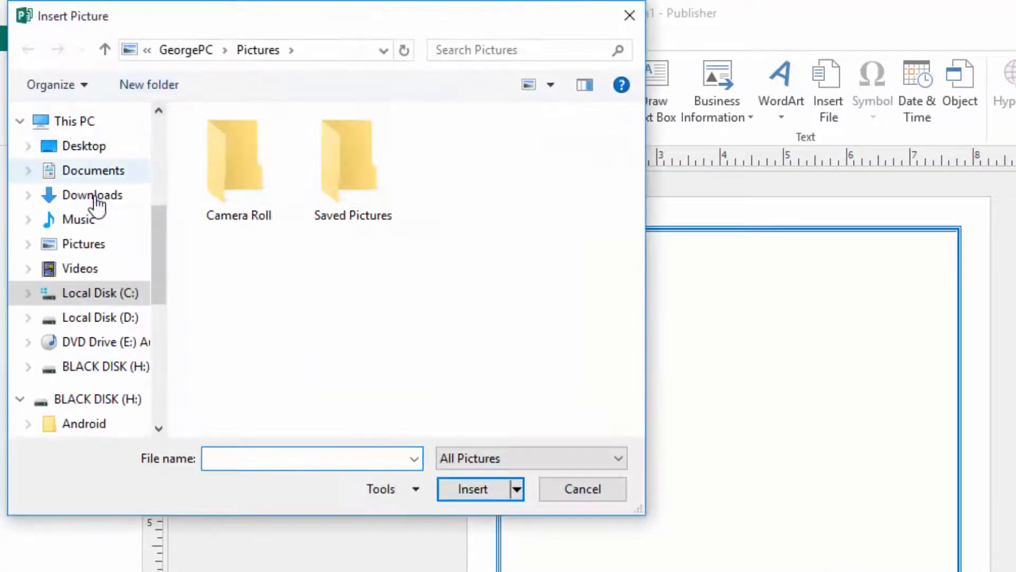
pyautogui.click(99, 151)
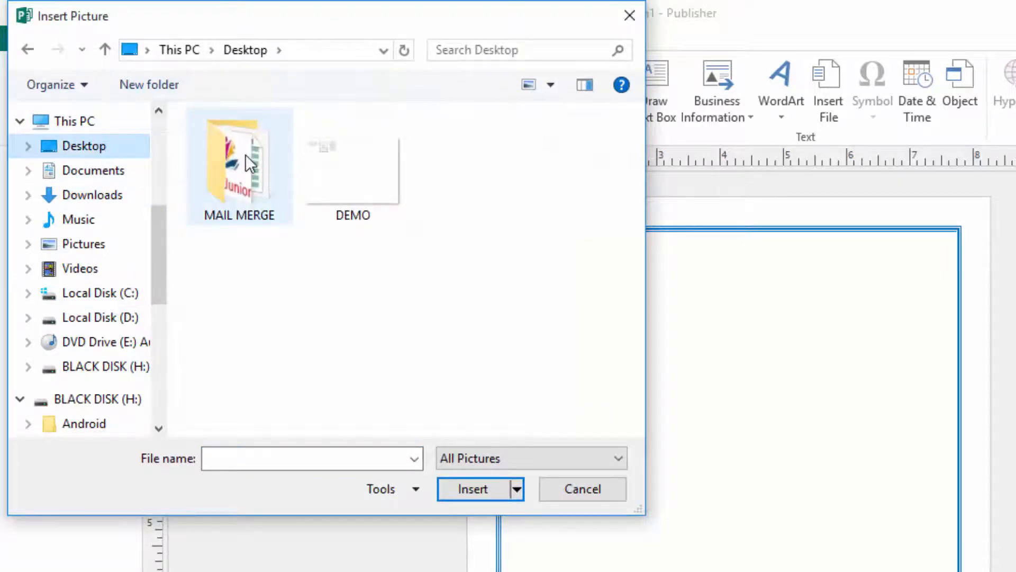
pyautogui.doubleClick(245, 155)
pyautogui.click(250, 129)
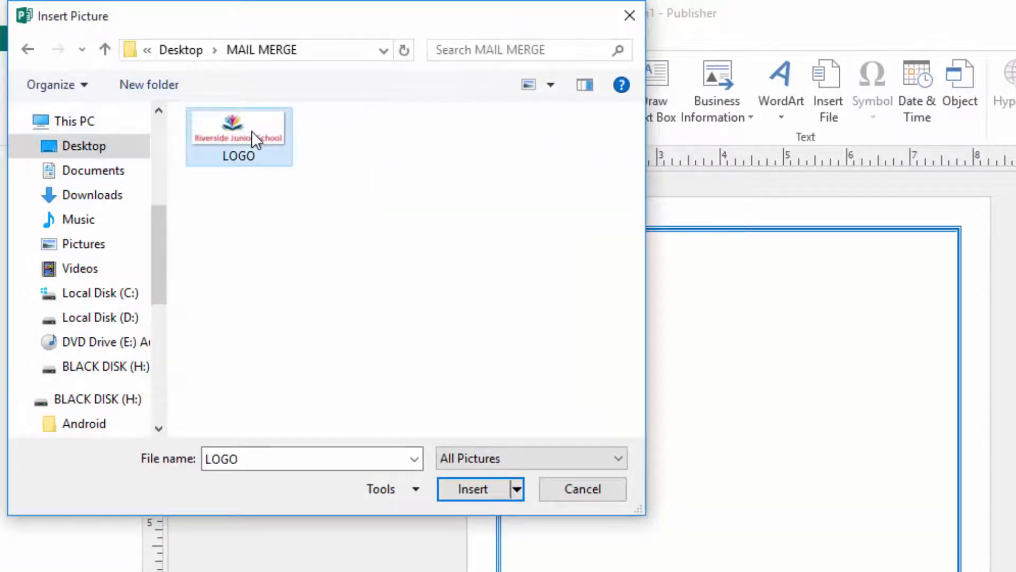
pyautogui.click(468, 489)
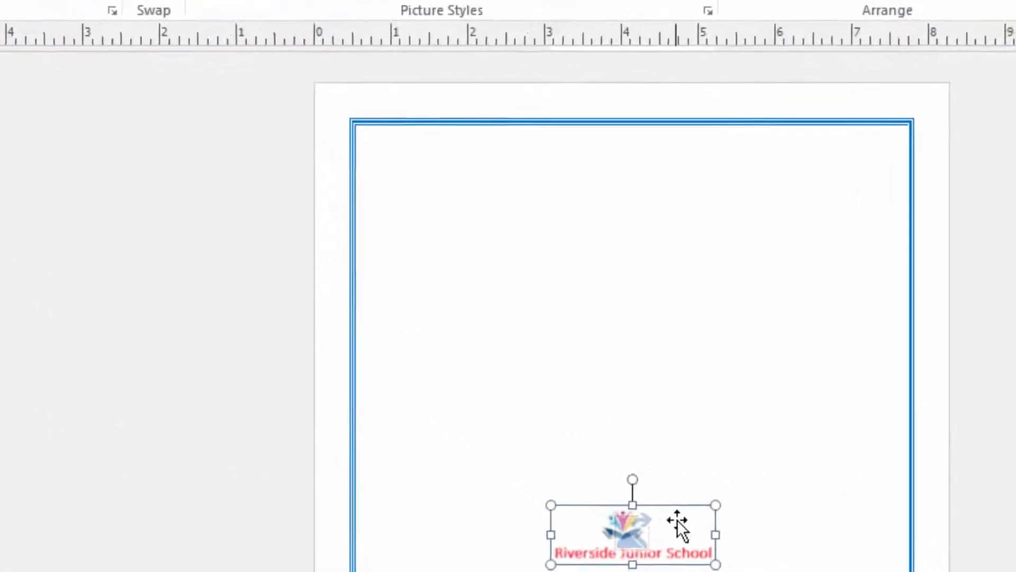
# Move the school logo to the top of the bordered area, enlarge it proportionally to about half the border's width, and centre it horizontally.
pyautogui.moveTo(766, 557); pyautogui.dragTo(770, 435)
pyautogui.moveTo(604, 316); pyautogui.dragTo(564, 118)
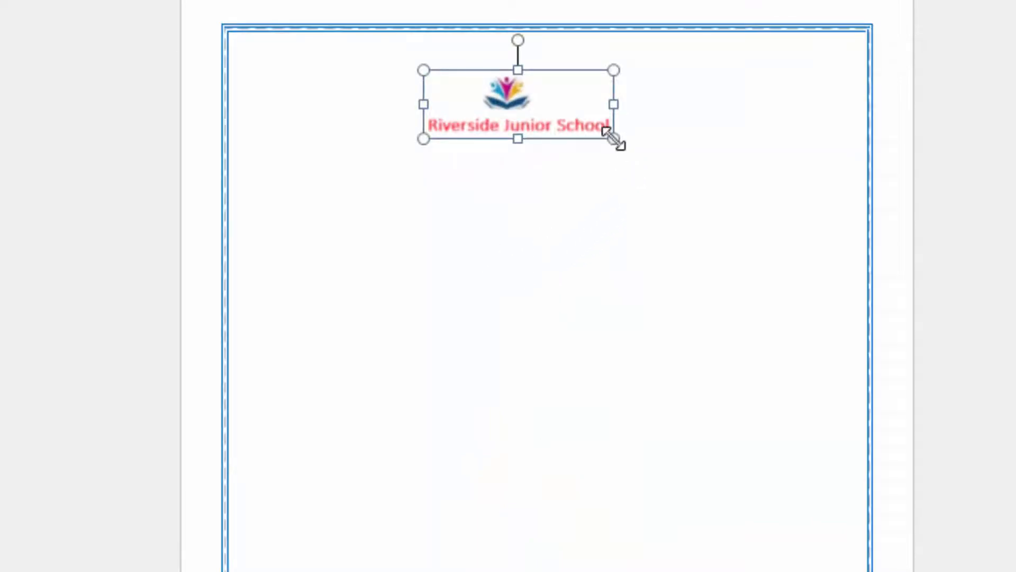
pyautogui.moveTo(614, 139); pyautogui.dragTo(726, 182)
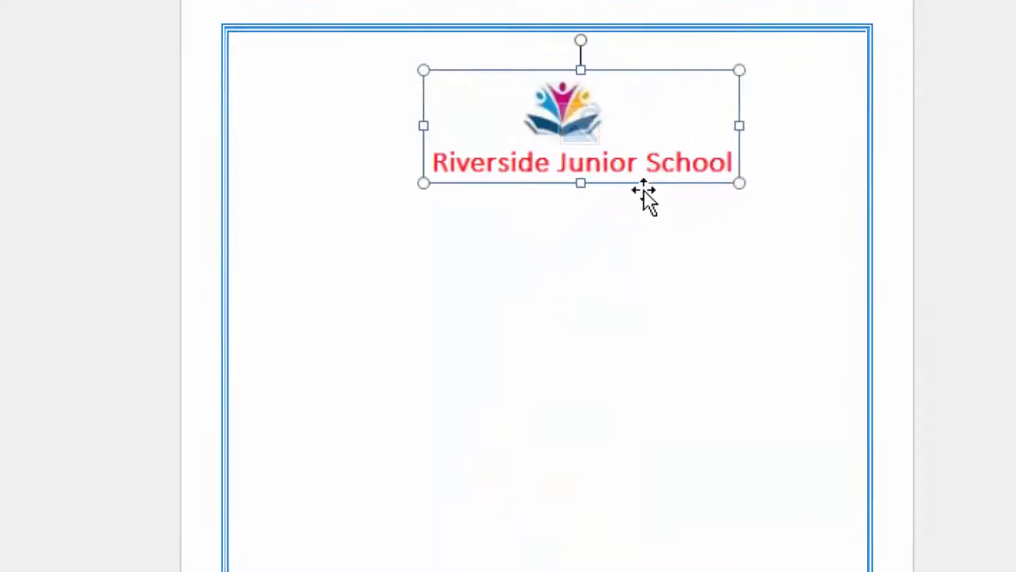
pyautogui.moveTo(669, 93); pyautogui.dragTo(640, 84)
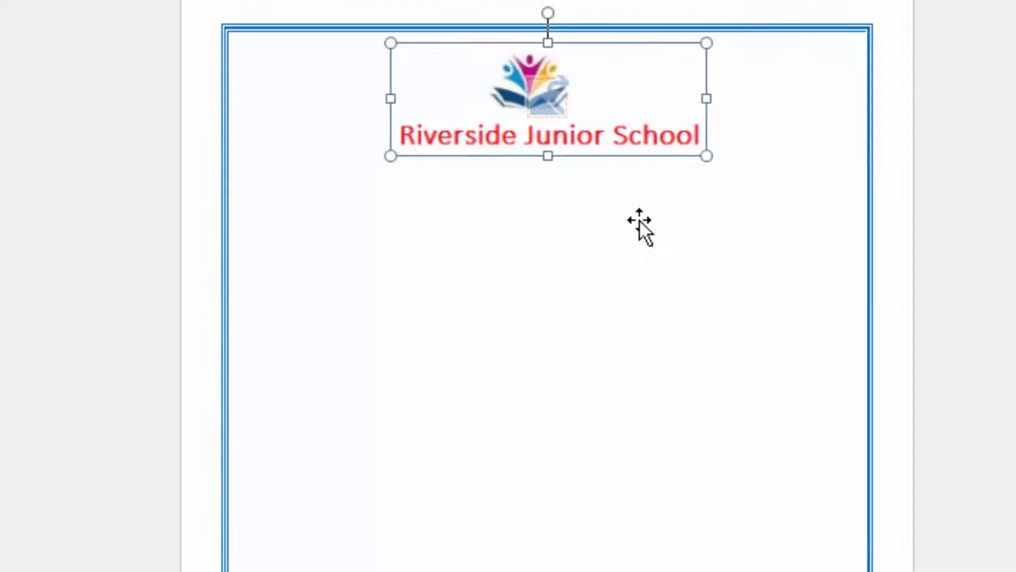
pyautogui.click(712, 316)
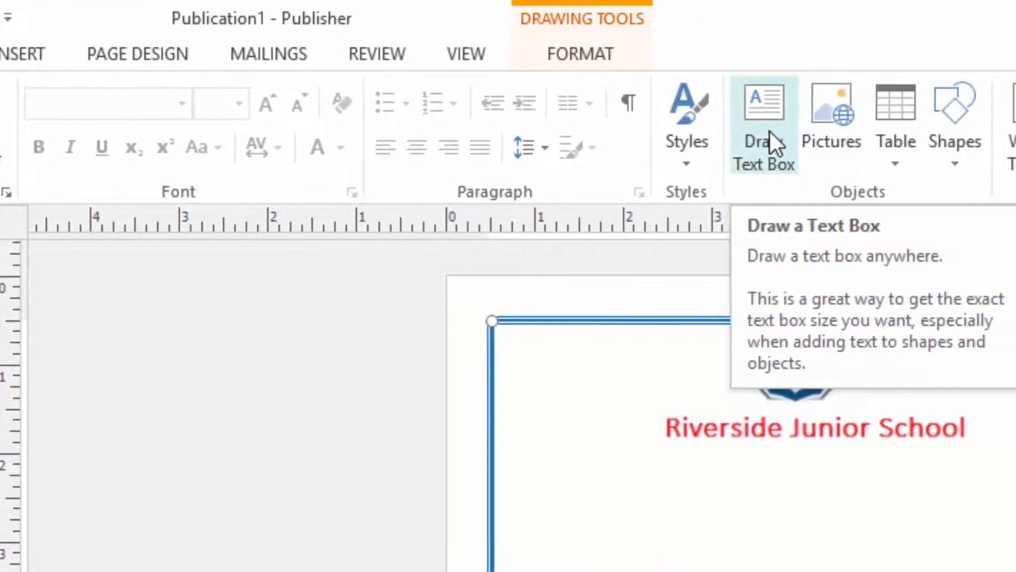
# Draw a wide text box directly beneath the logo and enter the title "Graduation Certificate".
pyautogui.click(769, 158)
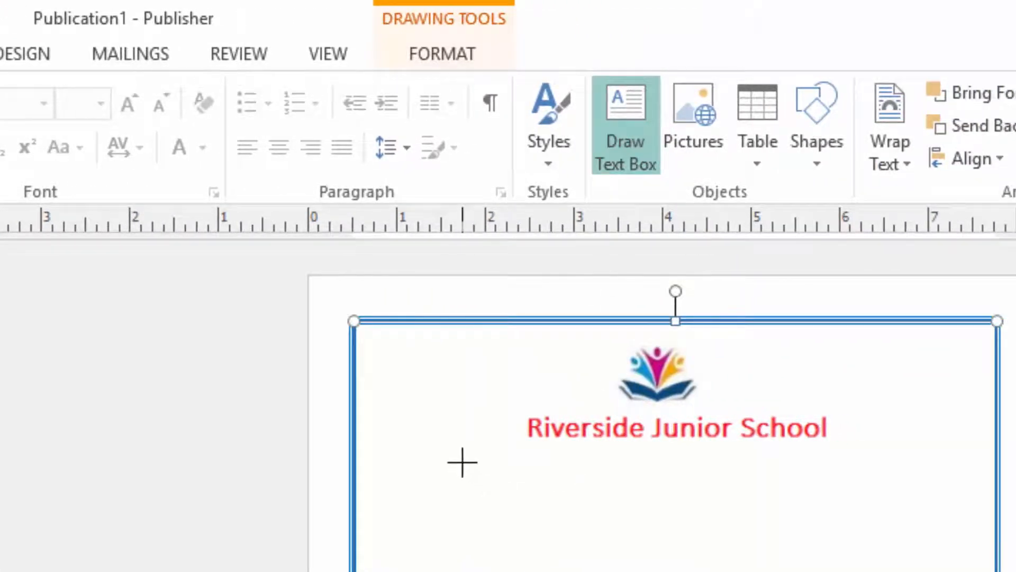
pyautogui.moveTo(462, 462)
pyautogui.mouseDown()
pyautogui.moveTo(583, 517)
pyautogui.moveTo(905, 529)
pyautogui.mouseUp()
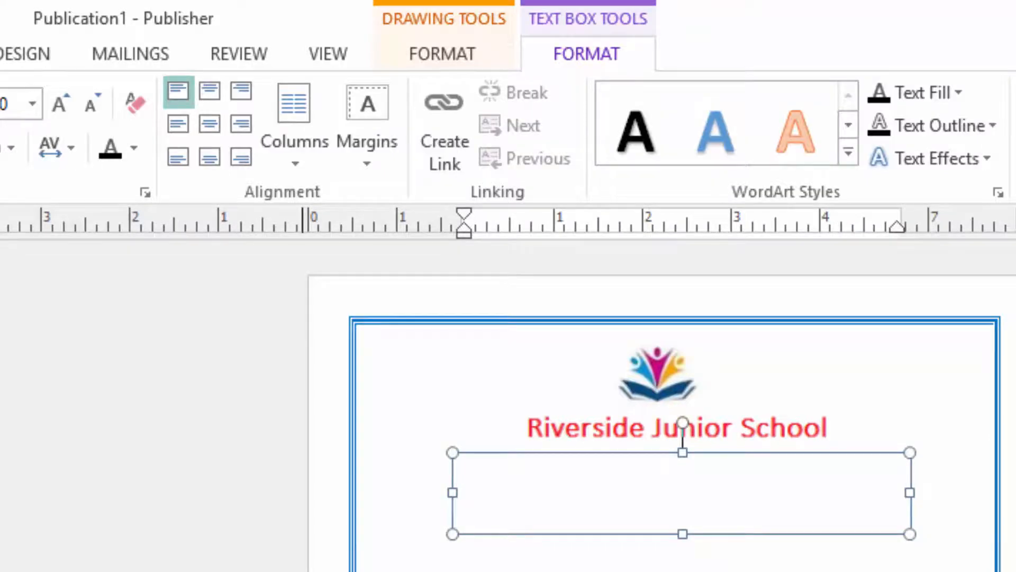
pyautogui.write('gRADUATION (')
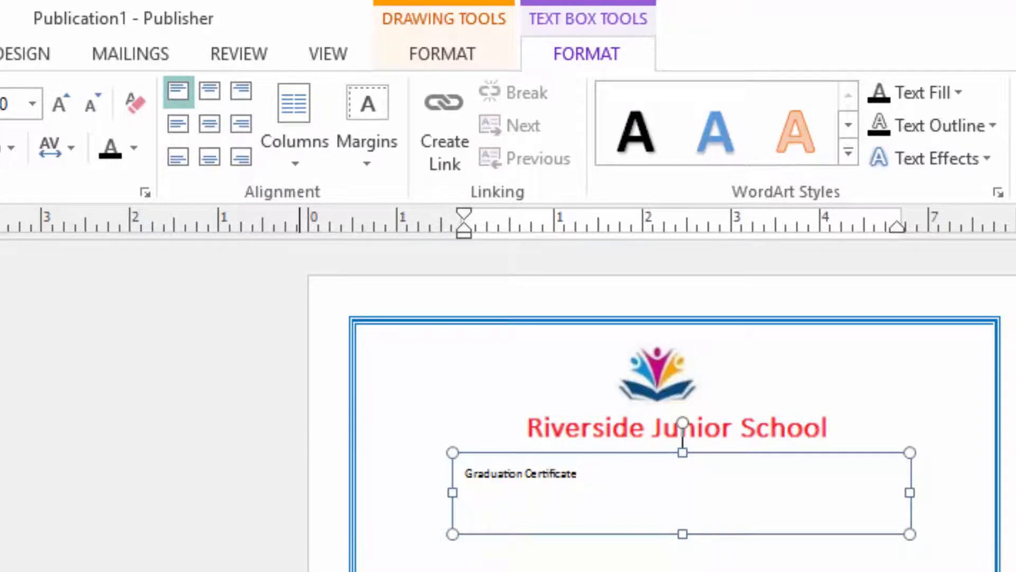
# Format the "Graduation Certificate" title as 26 pt bold Comic Sans MS.
pyautogui.moveTo(594, 476); pyautogui.dragTo(408, 449)
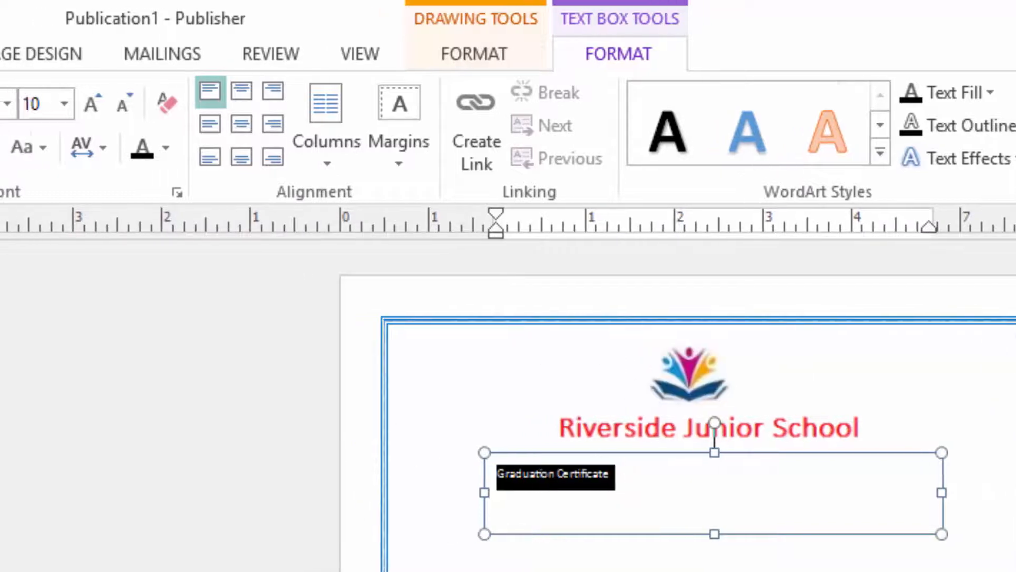
pyautogui.click(183, 103)
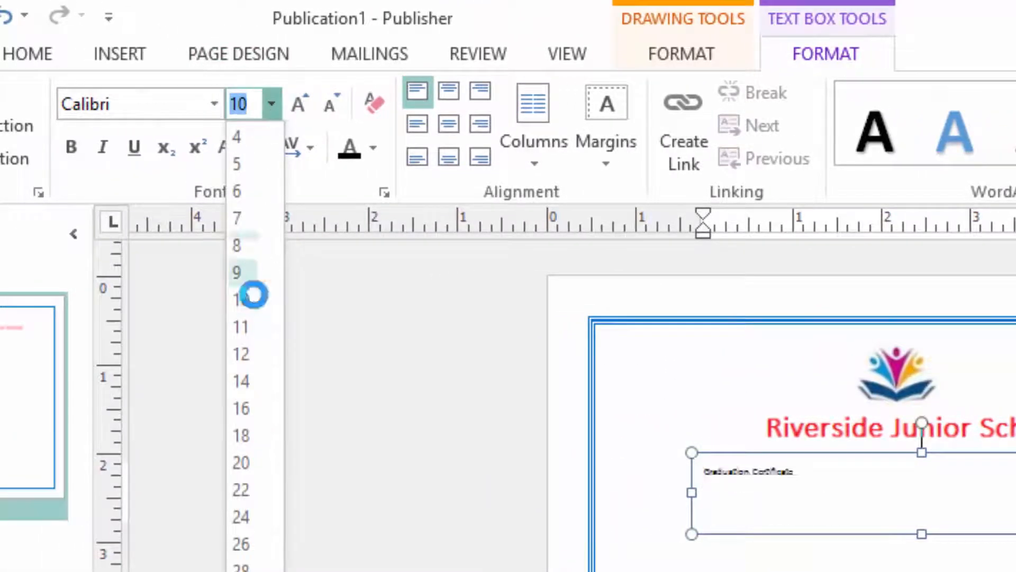
pyautogui.click(240, 543)
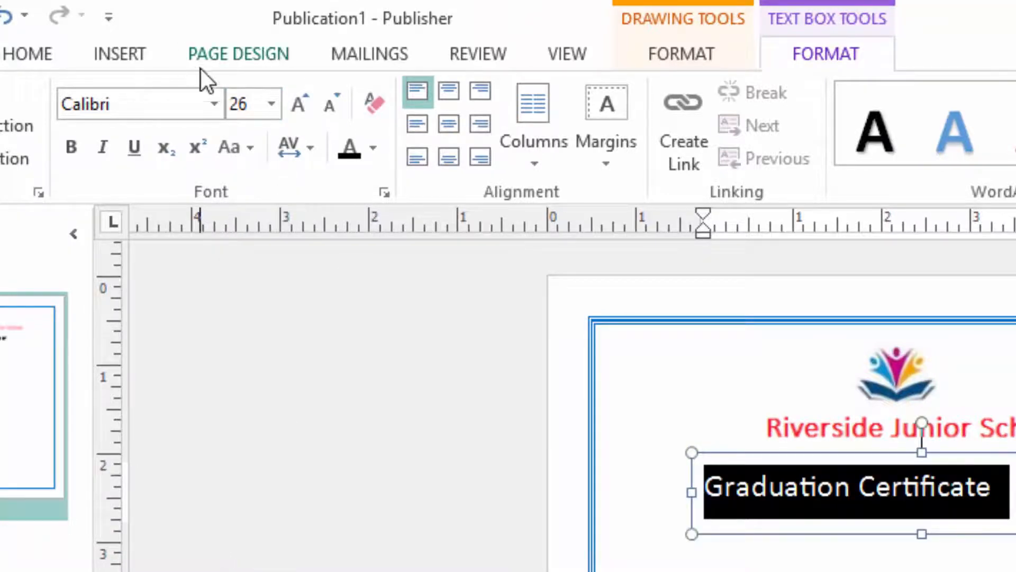
pyautogui.click(215, 104)
pyautogui.scroll(-1, 212, 318)
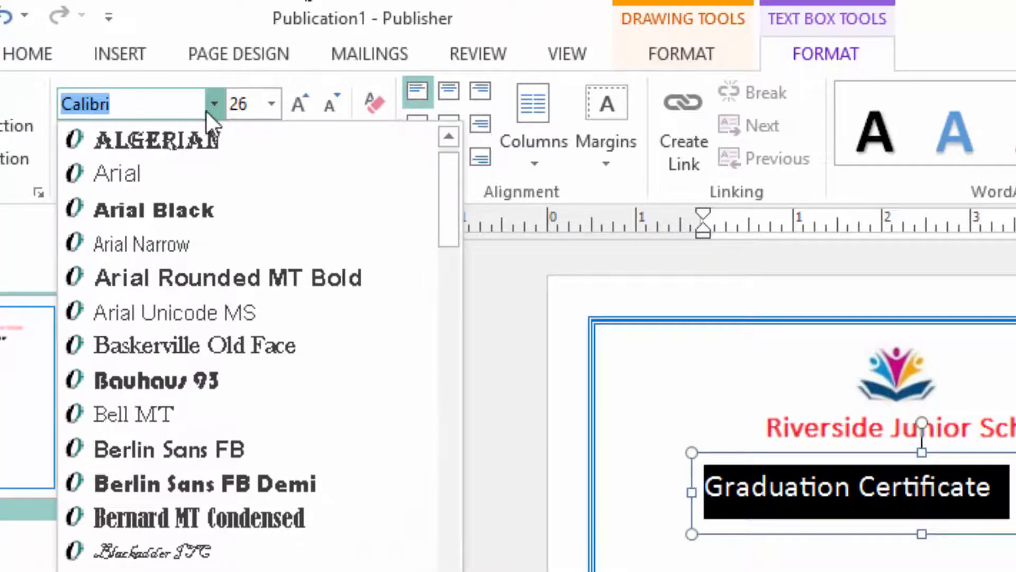
pyautogui.scroll(-2, 212, 318)
pyautogui.scroll(-1, 211, 477)
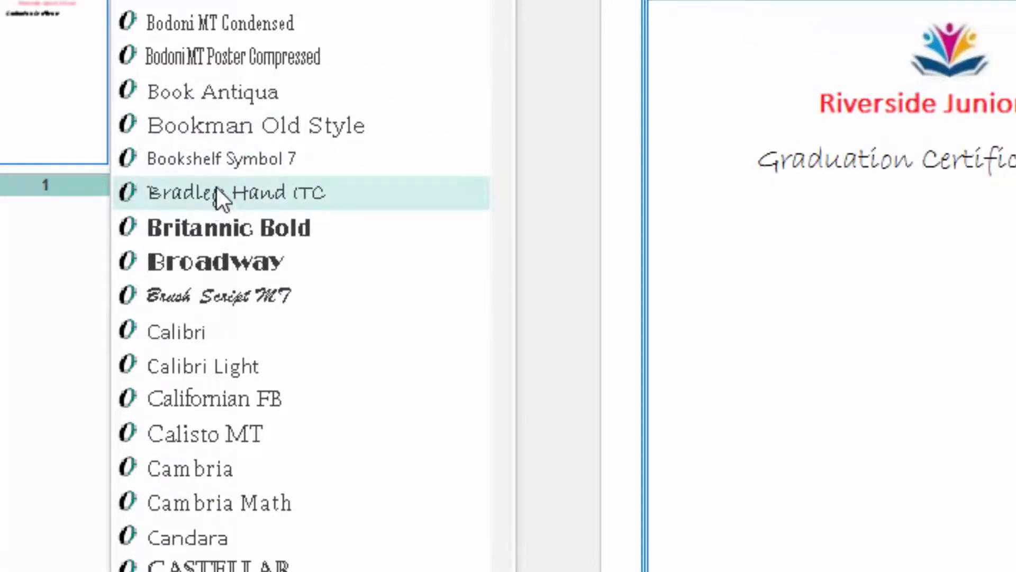
pyautogui.scroll(-4, 204, 159)
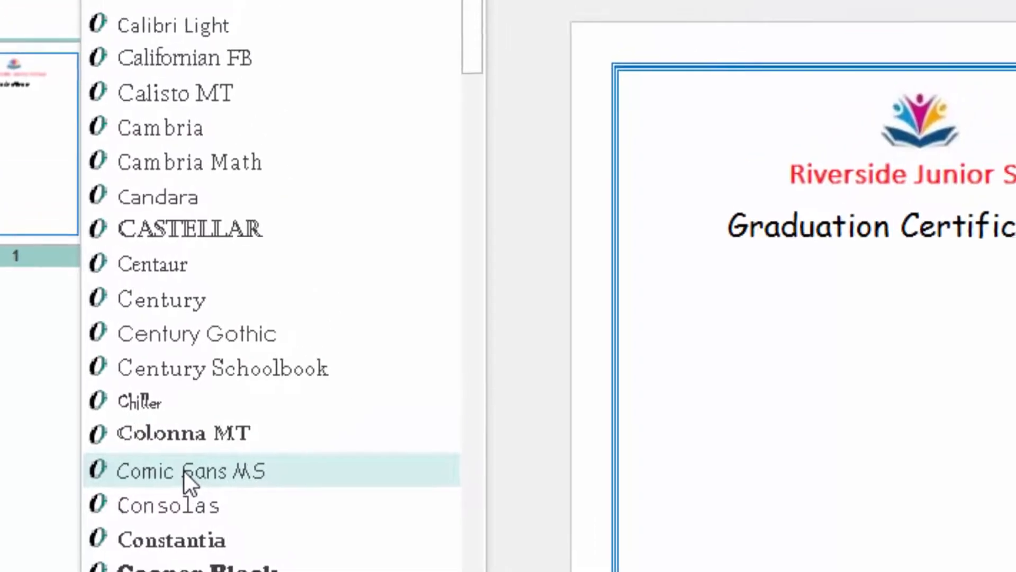
pyautogui.click(214, 400)
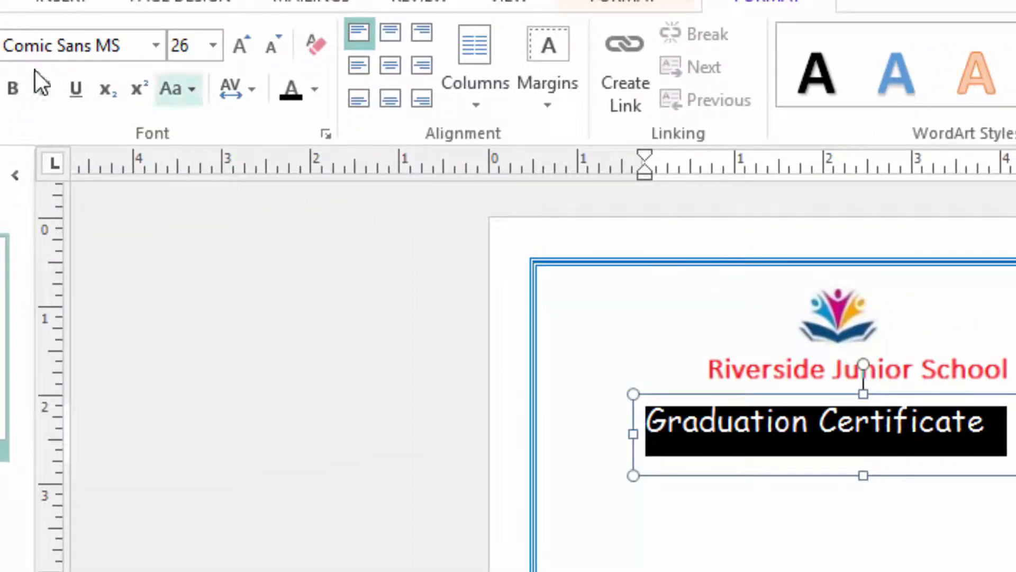
pyautogui.click(13, 88)
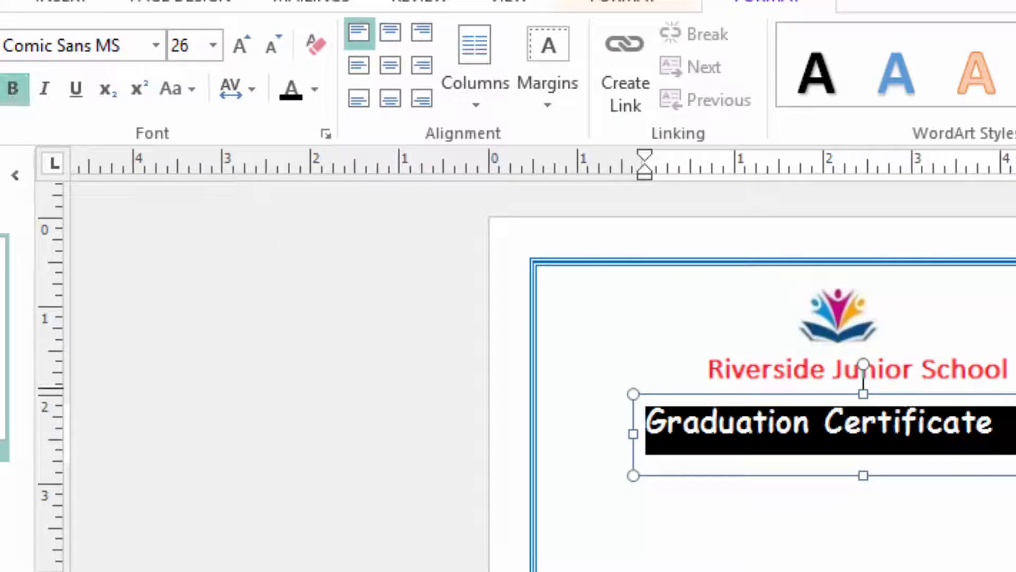
# Colour the title text with the plum scheme colour and shift its text box slightly down and right to centre it under the logo.
pyautogui.moveTo(998, 394)
pyautogui.mouseDown()
pyautogui.moveTo(1015, 425)
pyautogui.moveTo(1001, 410)
pyautogui.mouseUp()
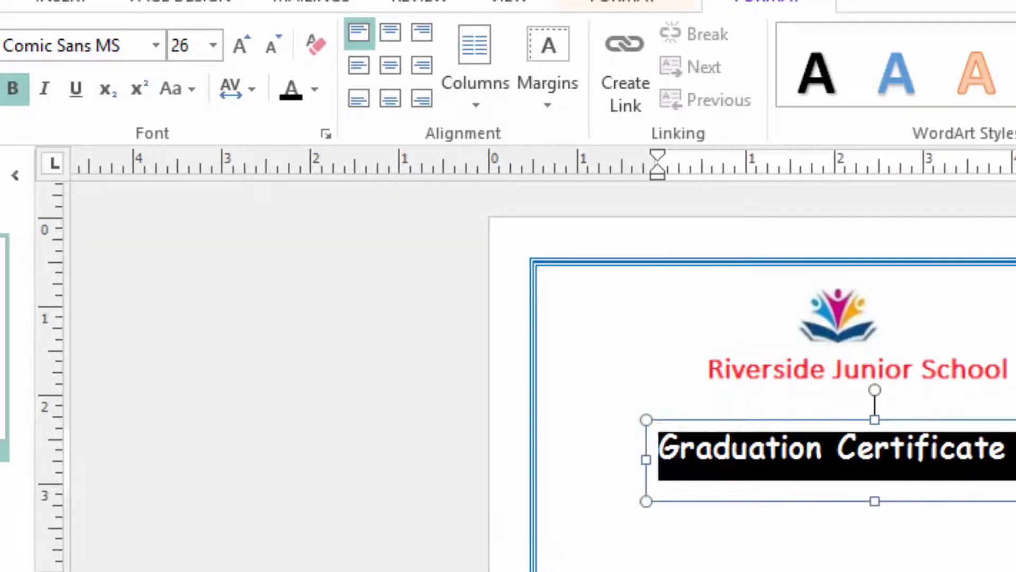
pyautogui.click(315, 88)
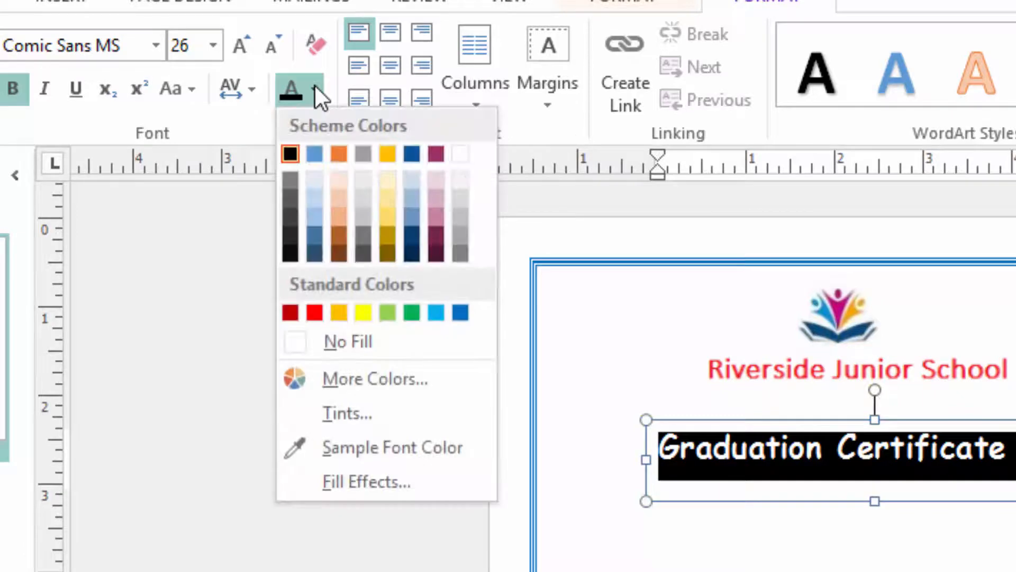
pyautogui.click(443, 153)
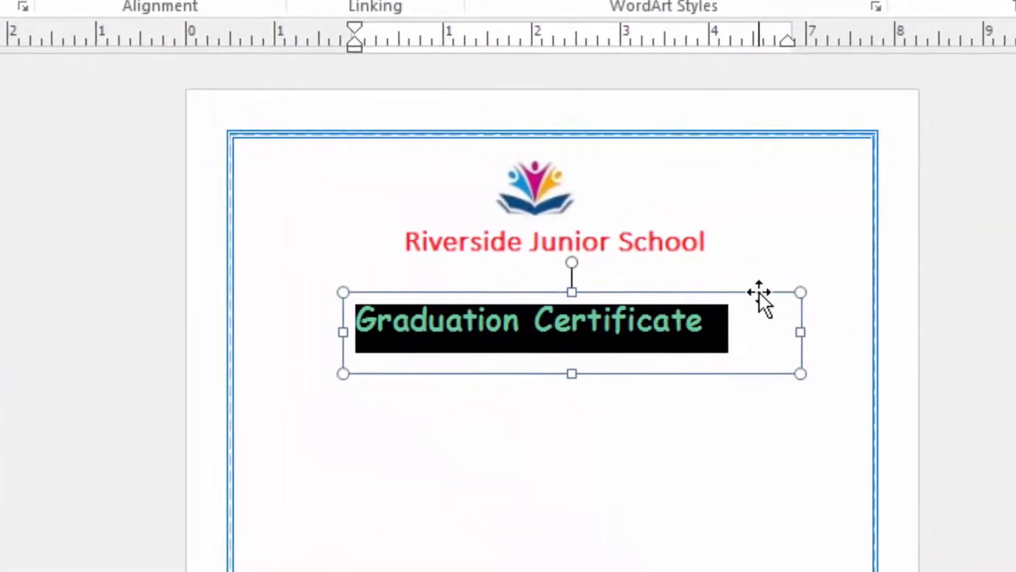
pyautogui.click(763, 295)
pyautogui.moveTo(765, 295); pyautogui.dragTo(780, 295)
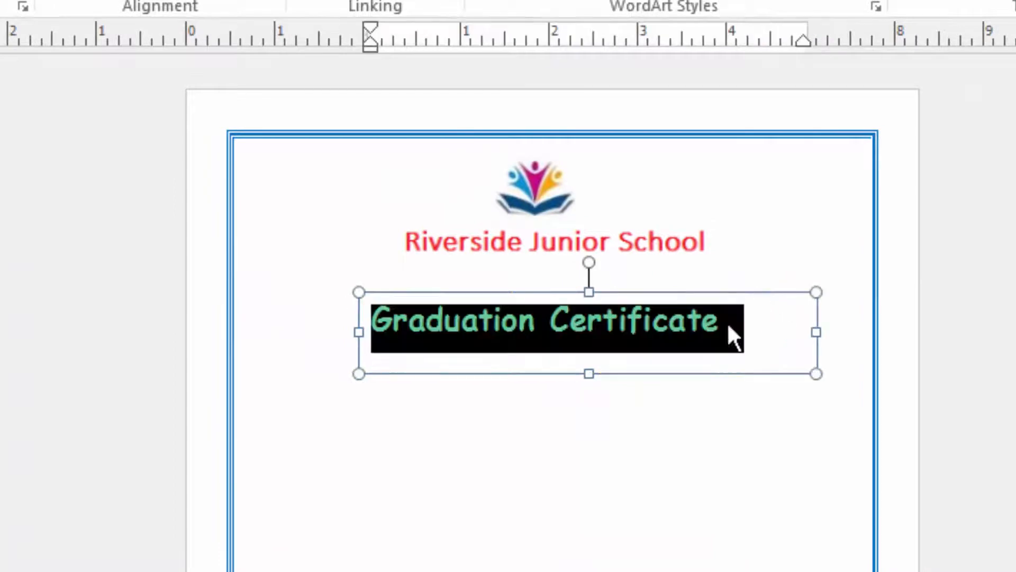
pyautogui.click(437, 471)
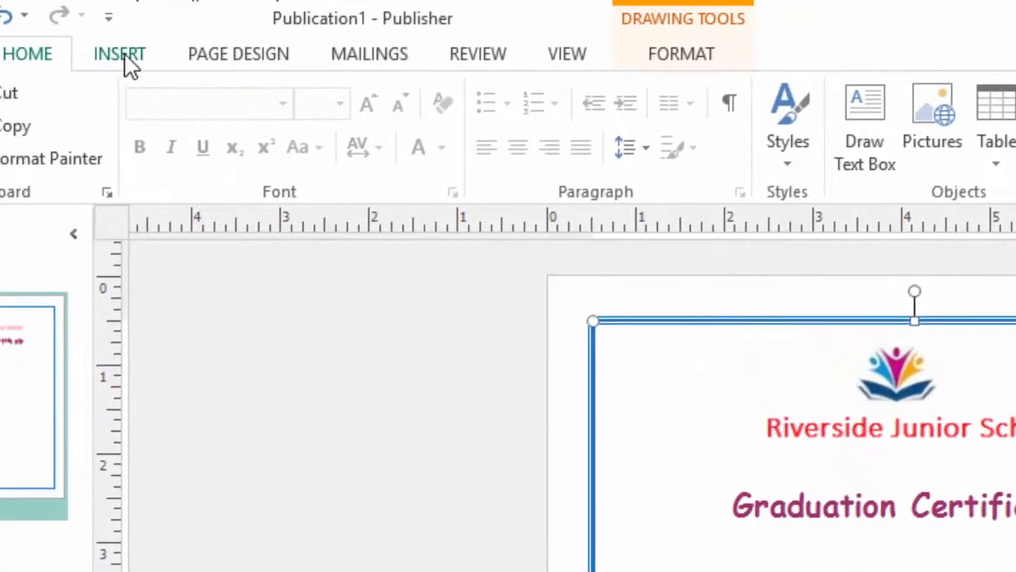
# Draw a straight horizontal line between the logo and the title, spanning nearly the full width inside the border.
pyautogui.click(123, 53)
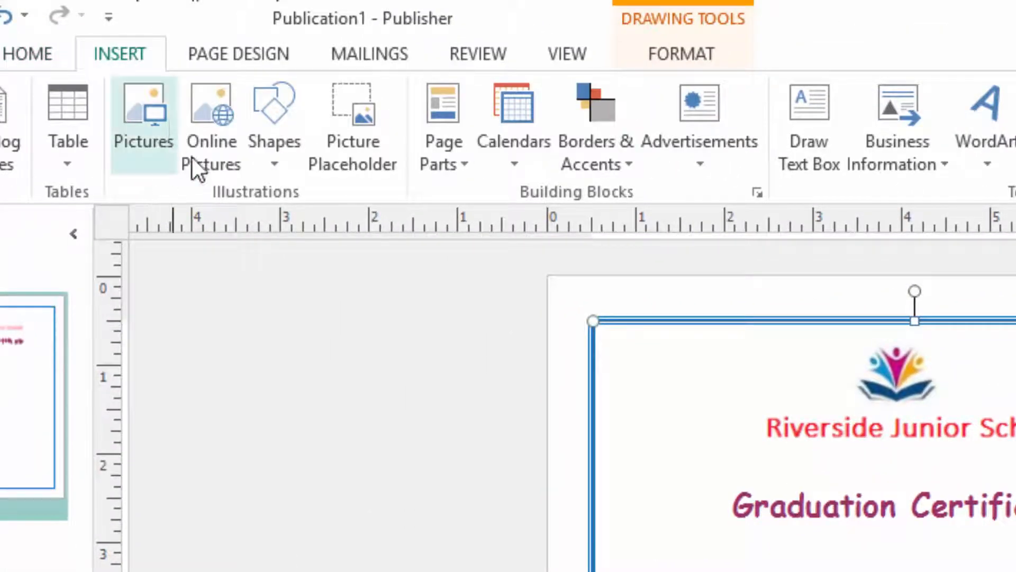
pyautogui.click(272, 160)
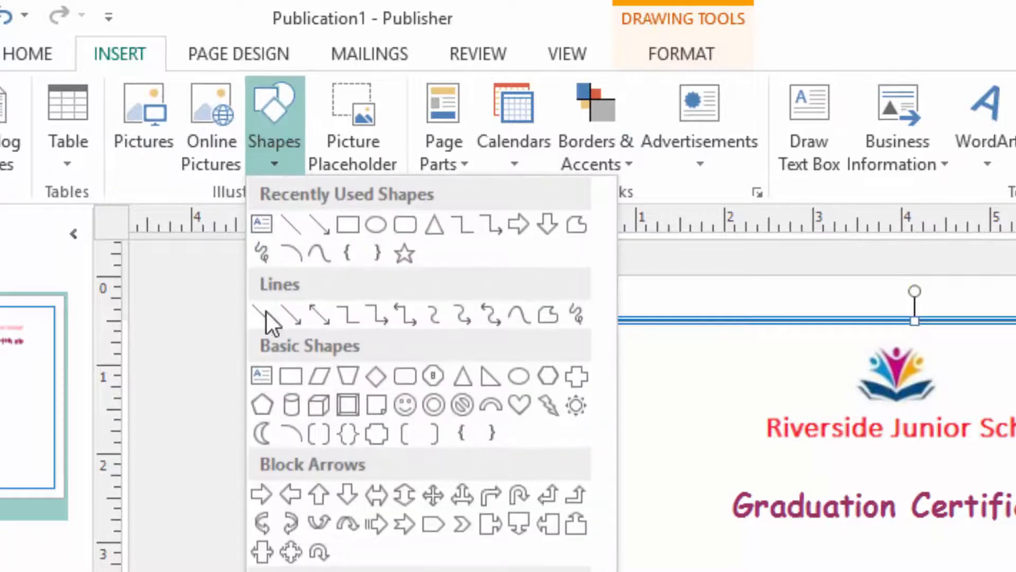
pyautogui.click(263, 320)
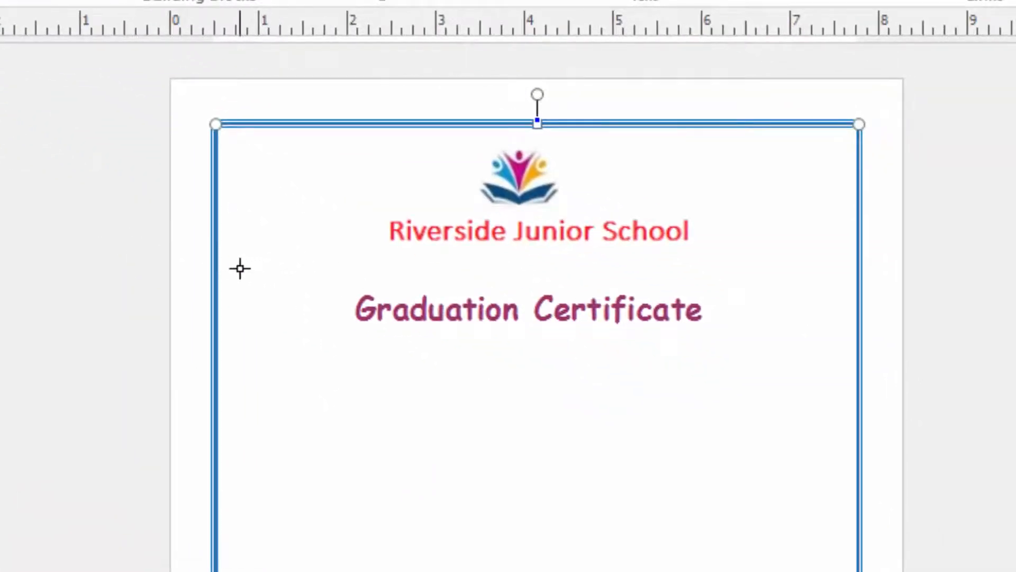
pyautogui.moveTo(242, 268); pyautogui.dragTo(828, 274)
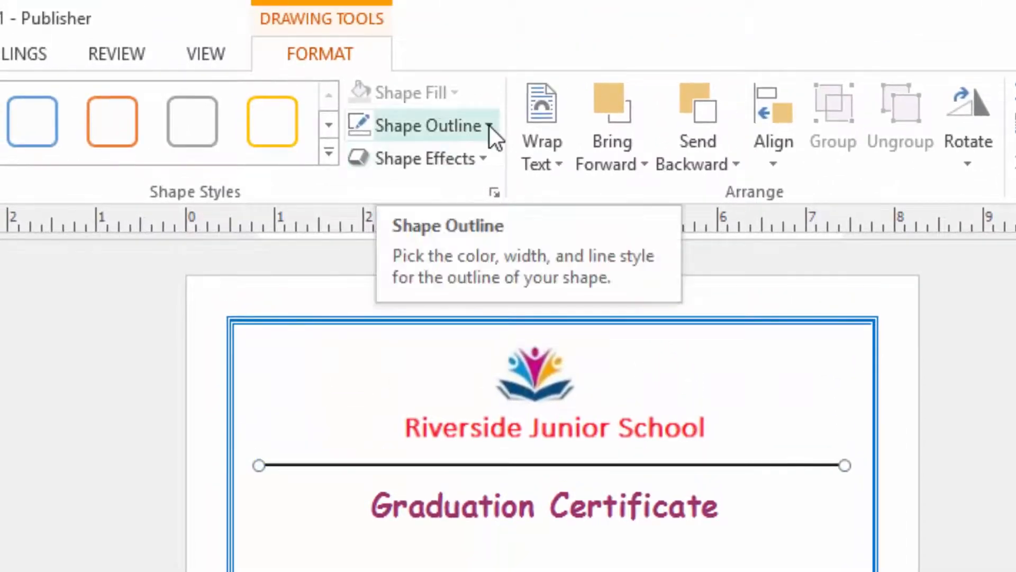
# Set the divider line's outline to the plum scheme colour and deselect the line.
pyautogui.click(490, 126)
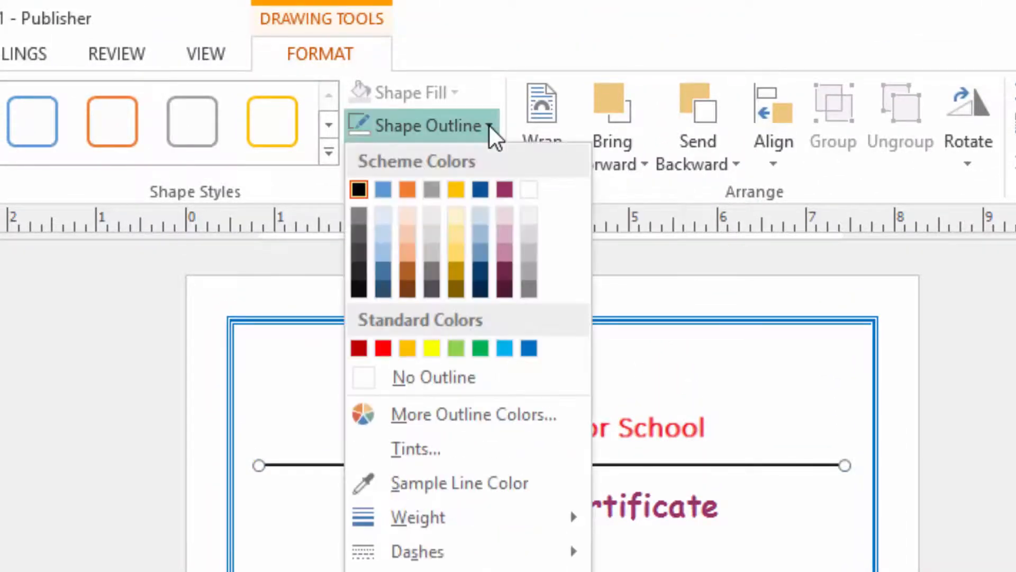
pyautogui.click(505, 189)
pyautogui.click(476, 320)
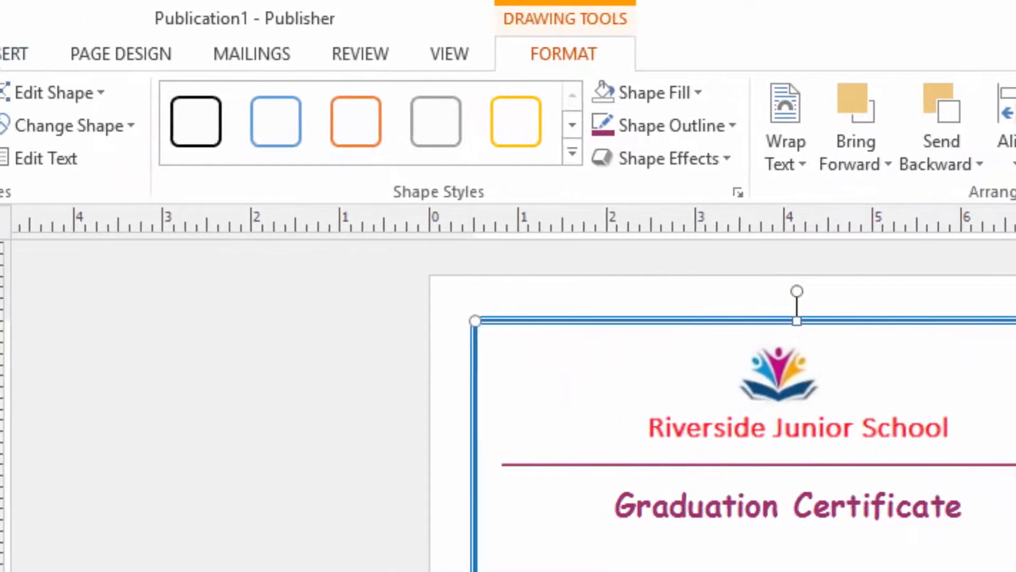
# Draw a large text box below the title, nearly as wide as the border, and enter "This is to" in it.
pyautogui.click(1, 54)
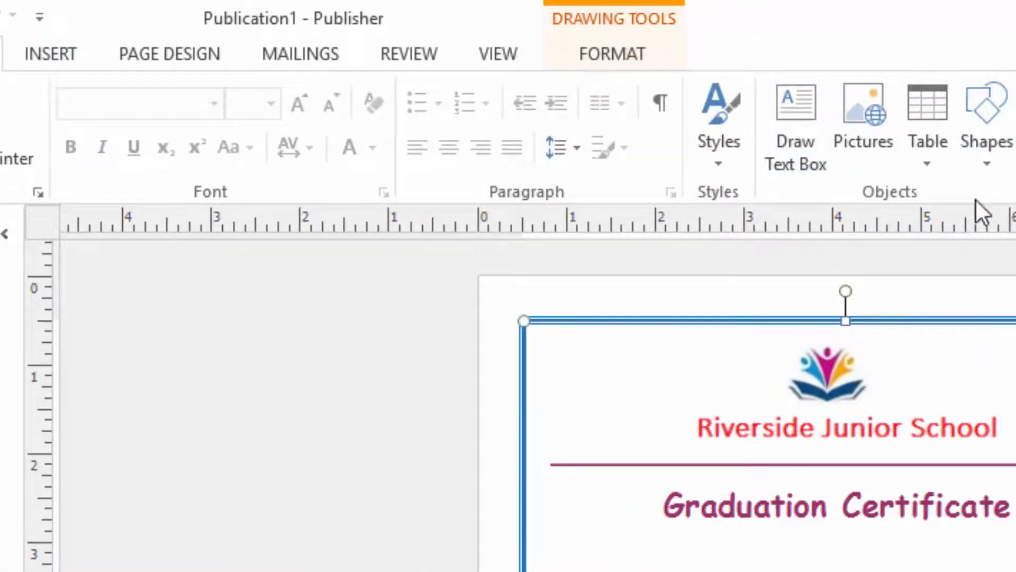
pyautogui.click(797, 133)
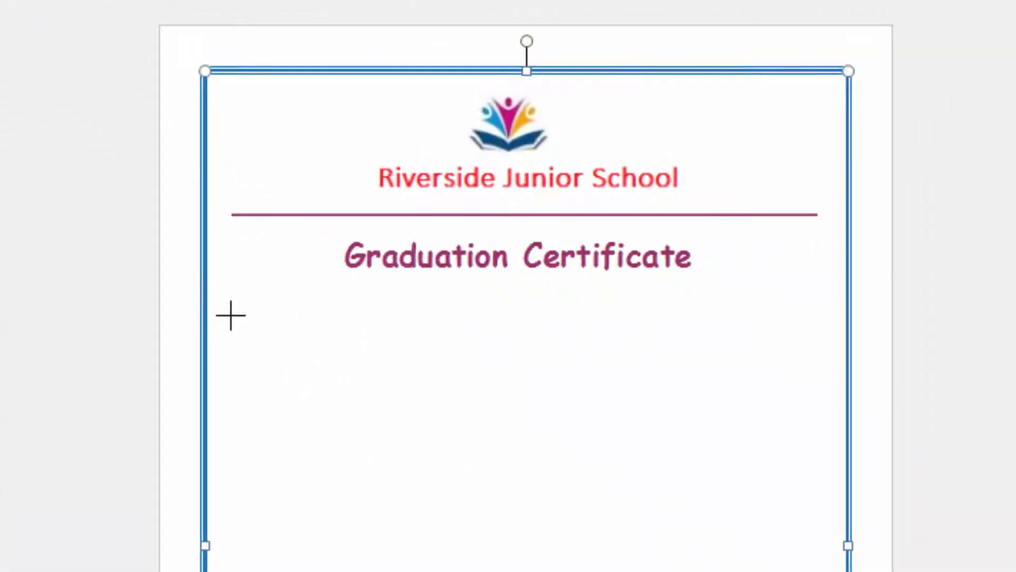
pyautogui.moveTo(232, 313); pyautogui.dragTo(818, 571)
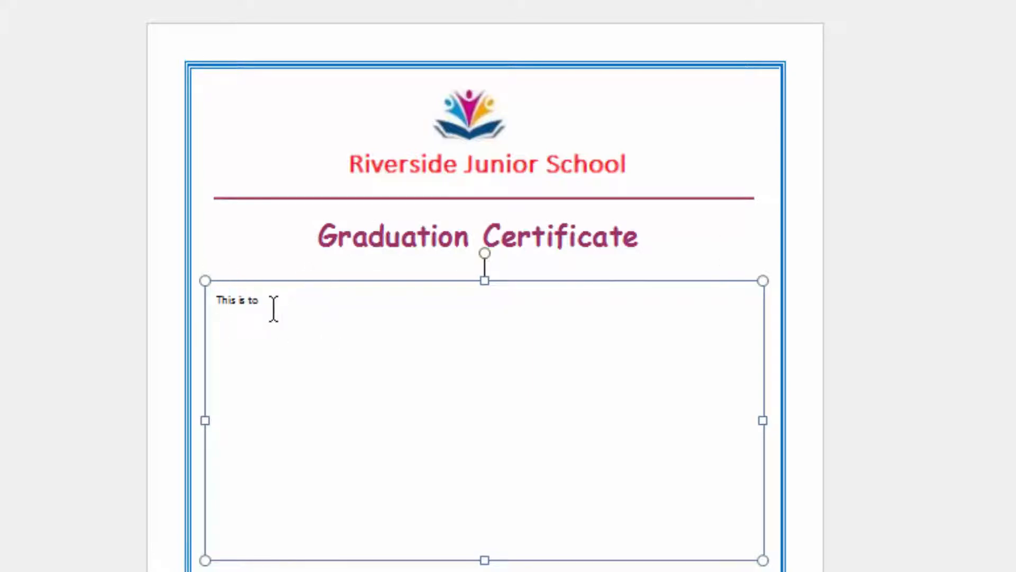
# Format the "This is to" text as 20 pt Berlin Sans FB and deselect it.
pyautogui.moveTo(273, 307); pyautogui.dragTo(232, 295)
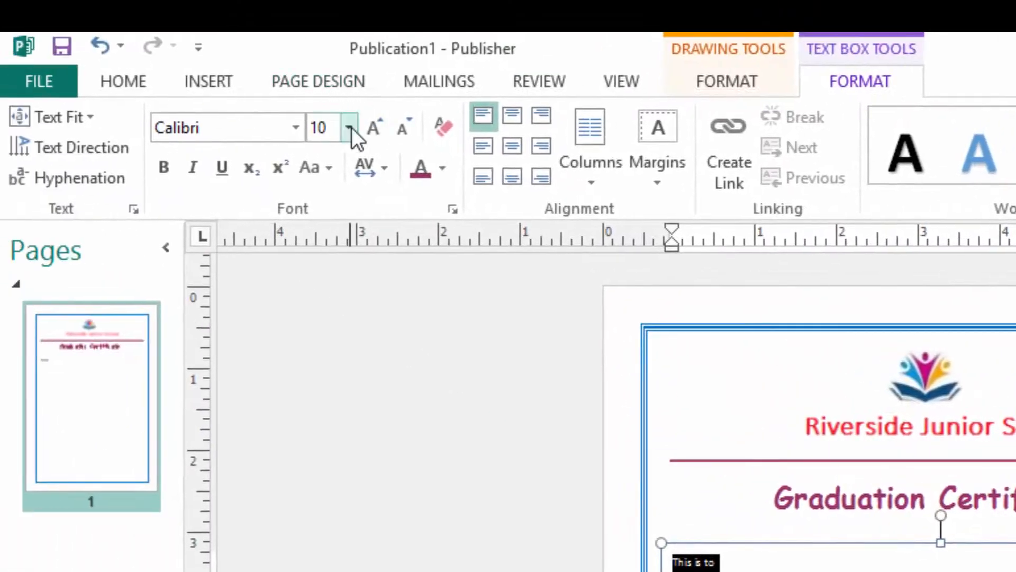
pyautogui.click(349, 127)
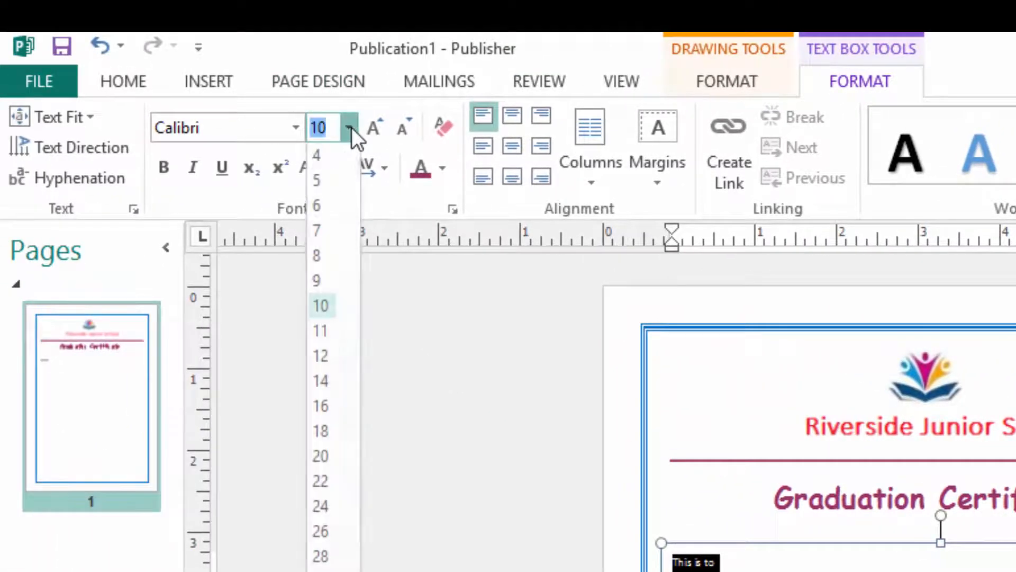
pyautogui.click(322, 458)
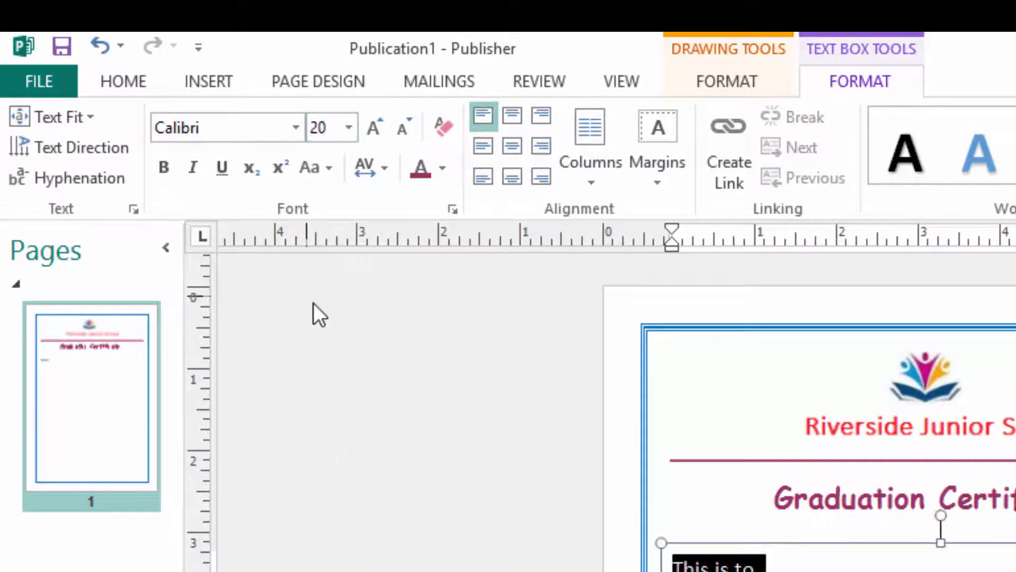
pyautogui.click(296, 127)
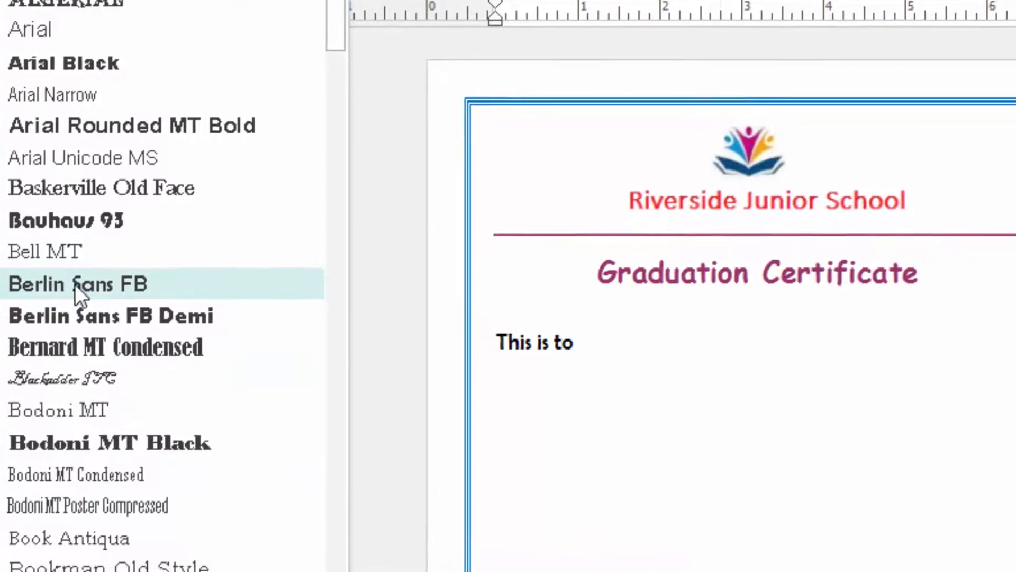
pyautogui.click(136, 303)
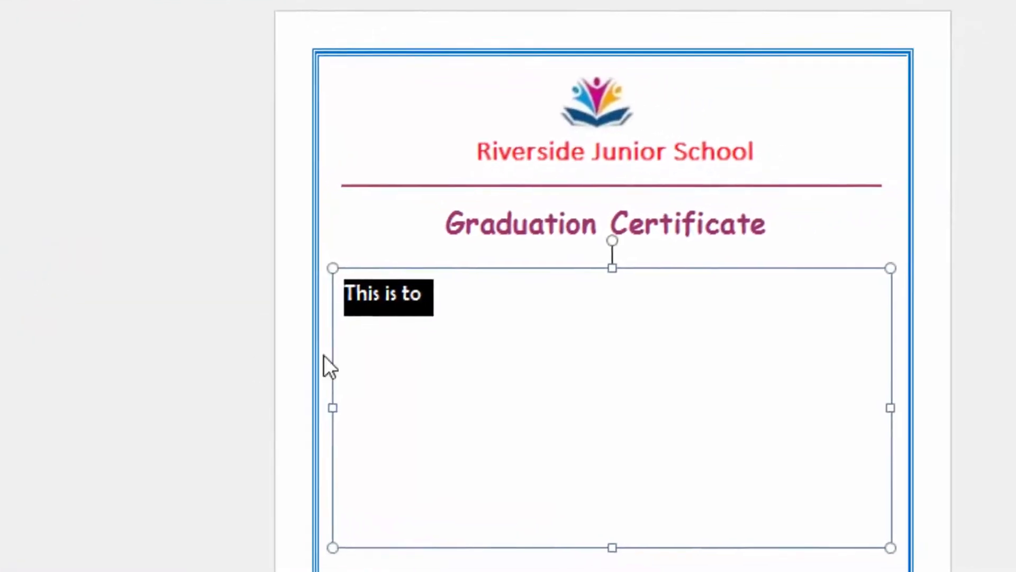
pyautogui.click(328, 261)
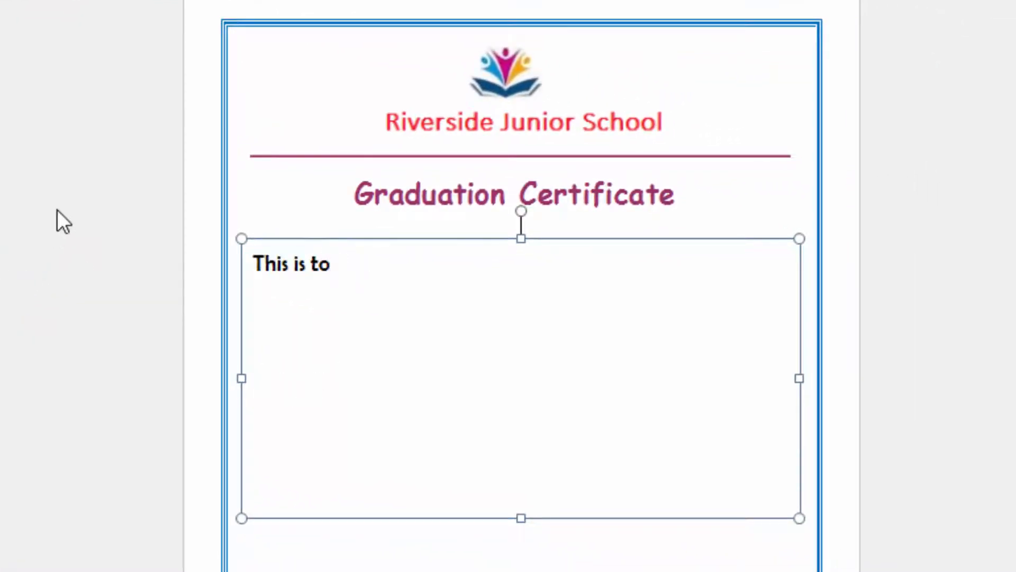
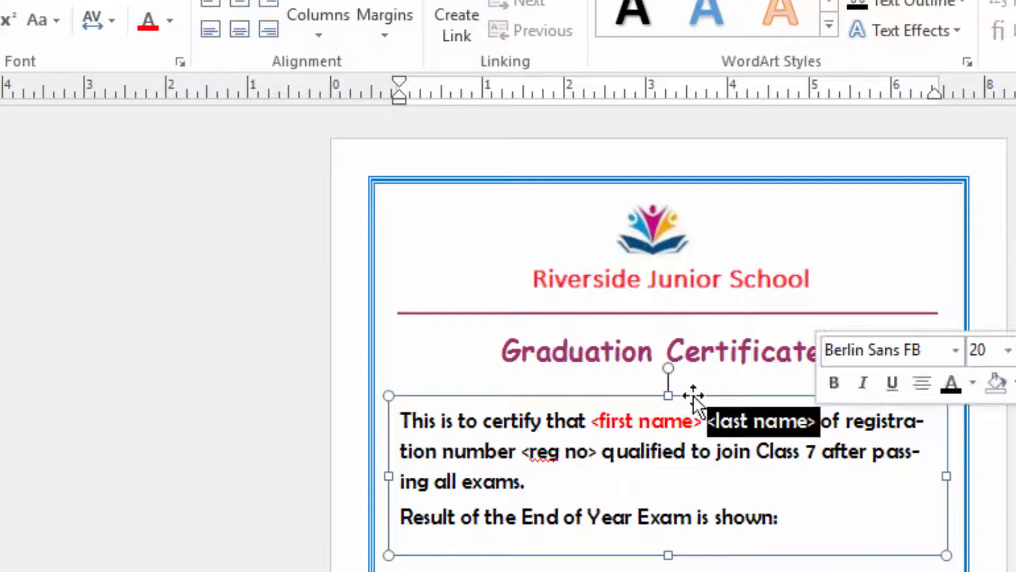
# Colour the <last name> and <reg no> placeholders in the certificate text red.
pyautogui.click(145, 22)
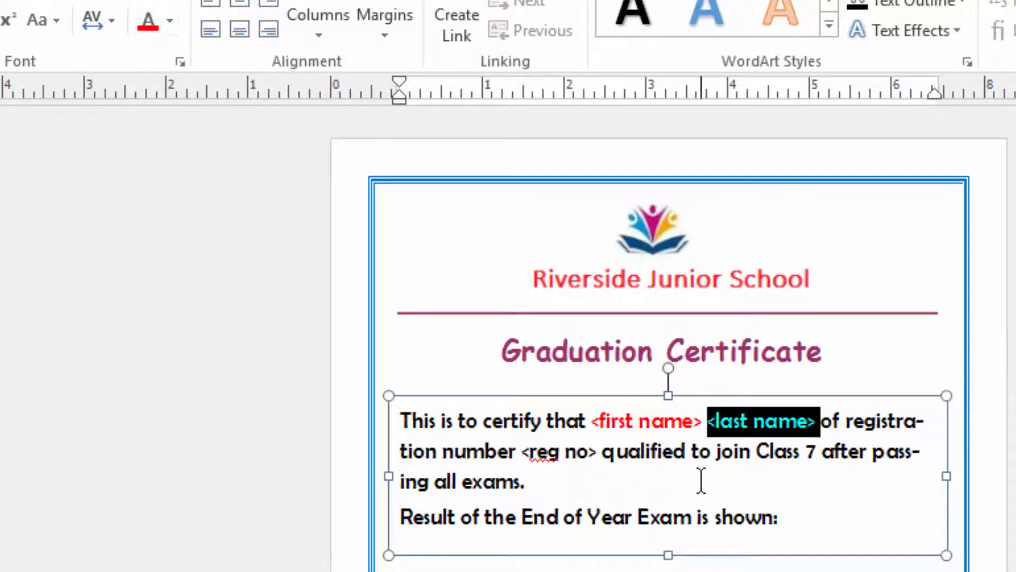
pyautogui.click(527, 481)
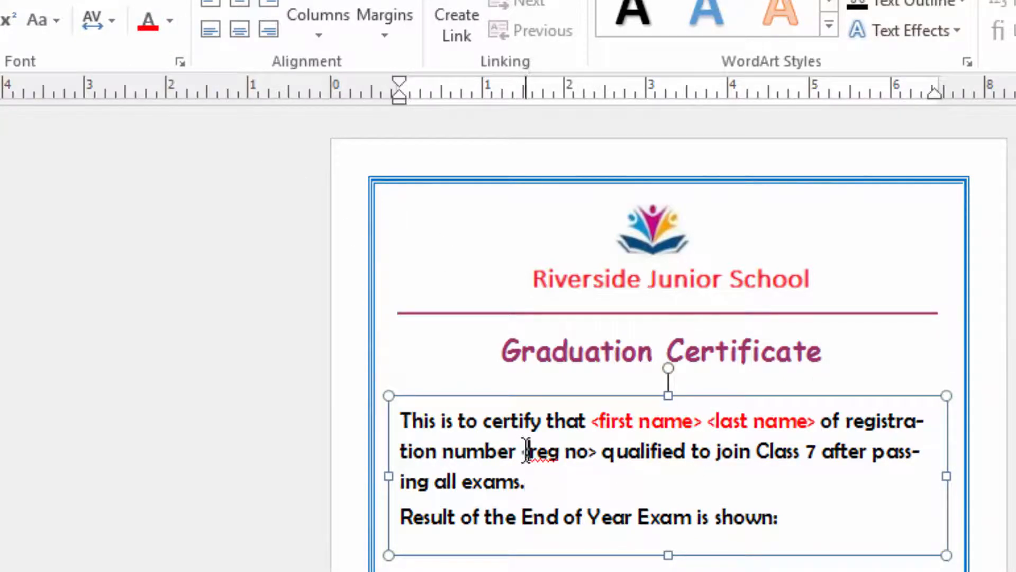
pyautogui.moveTo(525, 451); pyautogui.dragTo(594, 455)
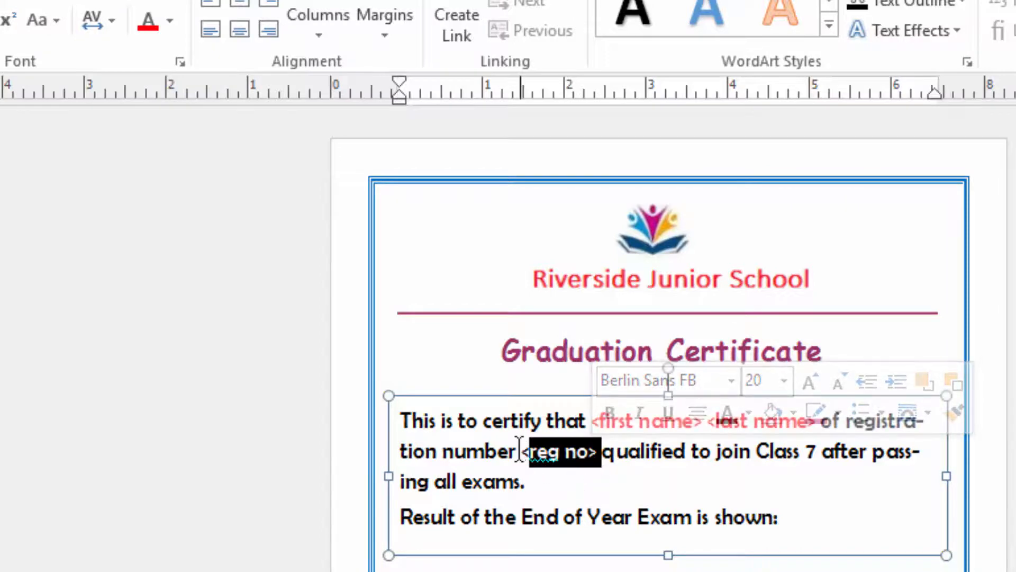
pyautogui.moveTo(522, 450); pyautogui.dragTo(598, 460)
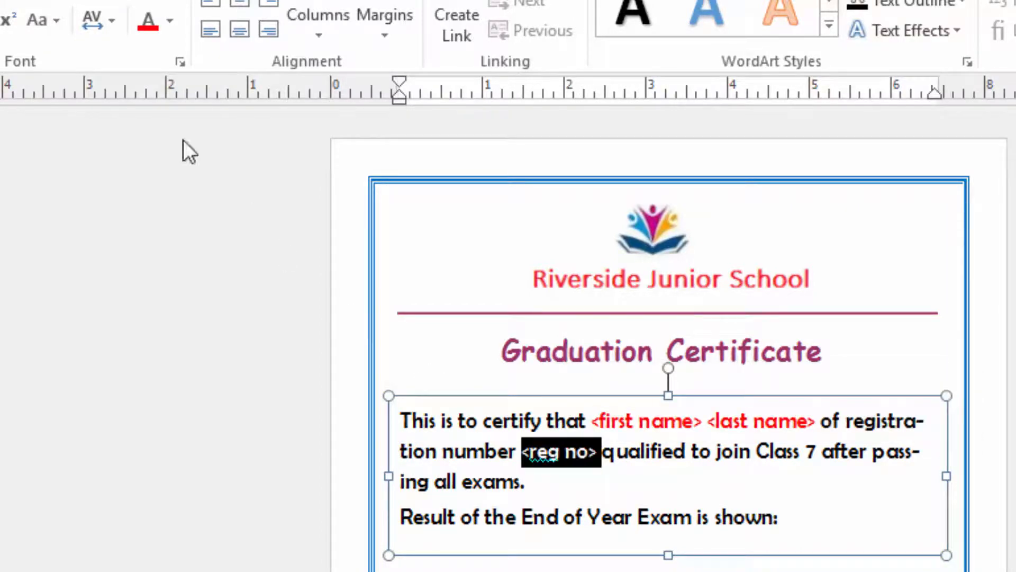
pyautogui.click(146, 15)
pyautogui.click(835, 473)
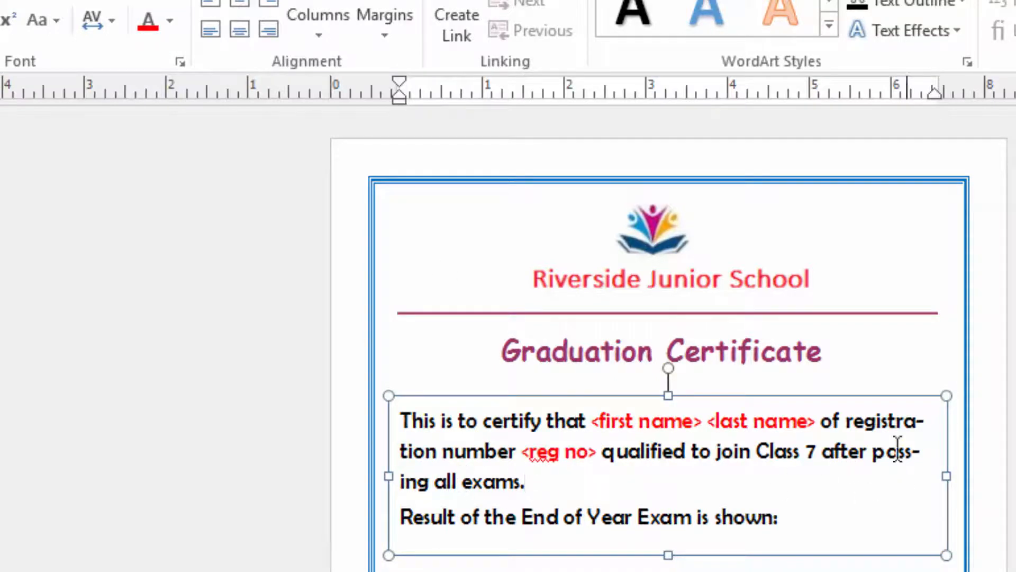
# Move the hyphenated word "passing" whole onto the next line and insert "Class <class>" before "exams".
pyautogui.click(873, 452)
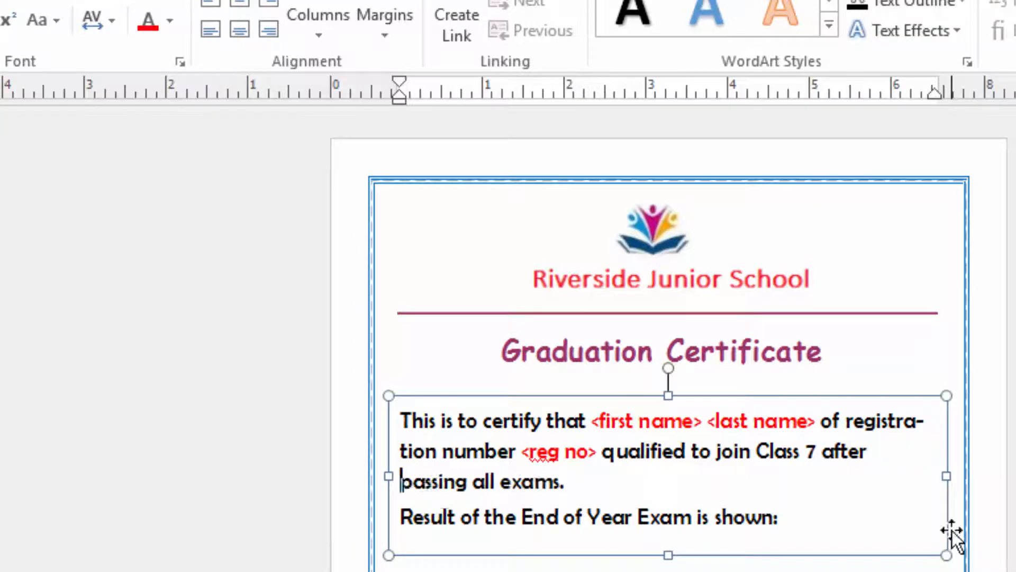
pyautogui.click(651, 482)
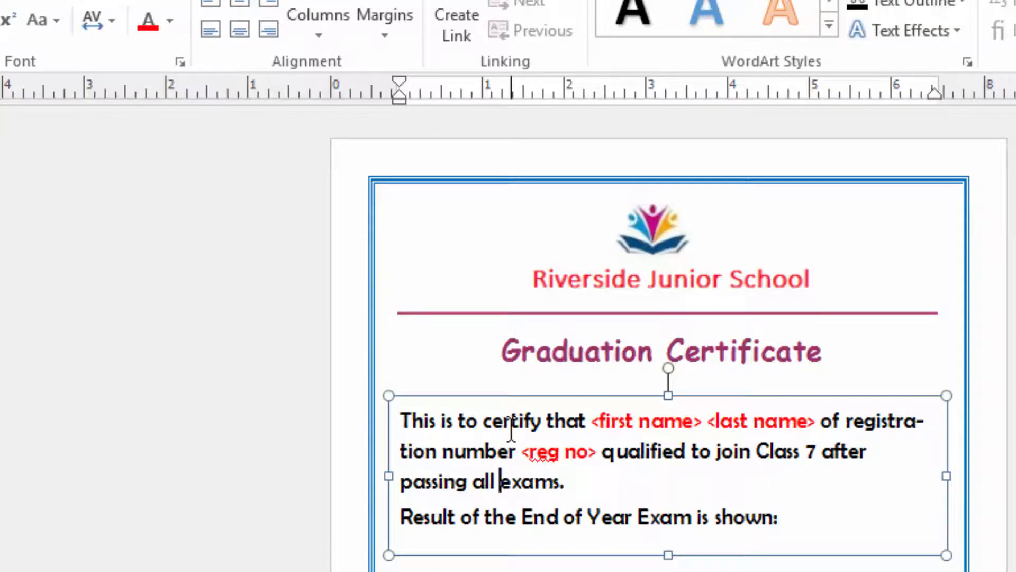
pyautogui.write('Class')
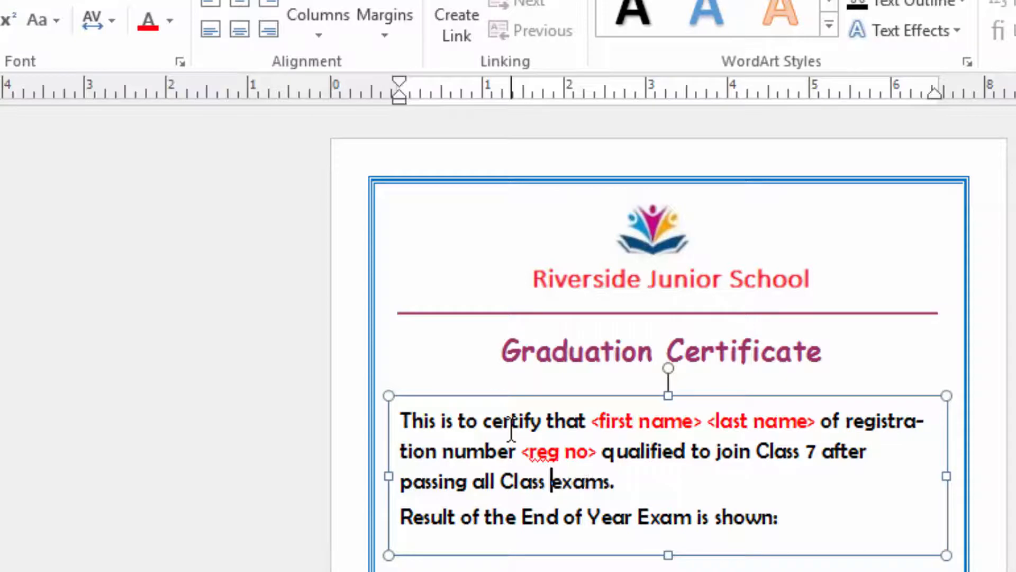
pyautogui.write(' ,')
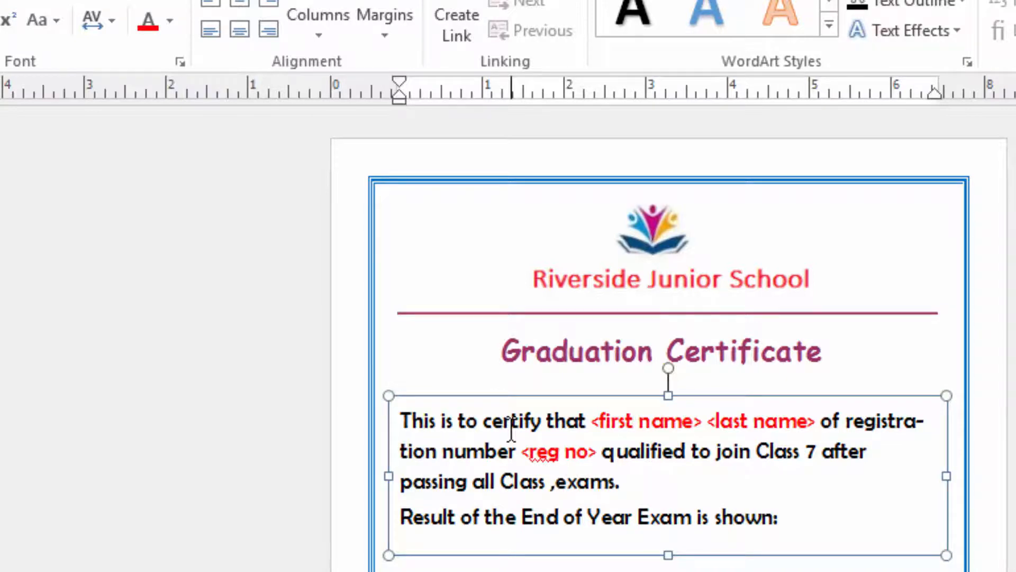
pyautogui.press('BackSpace')
pyautogui.write('<class')
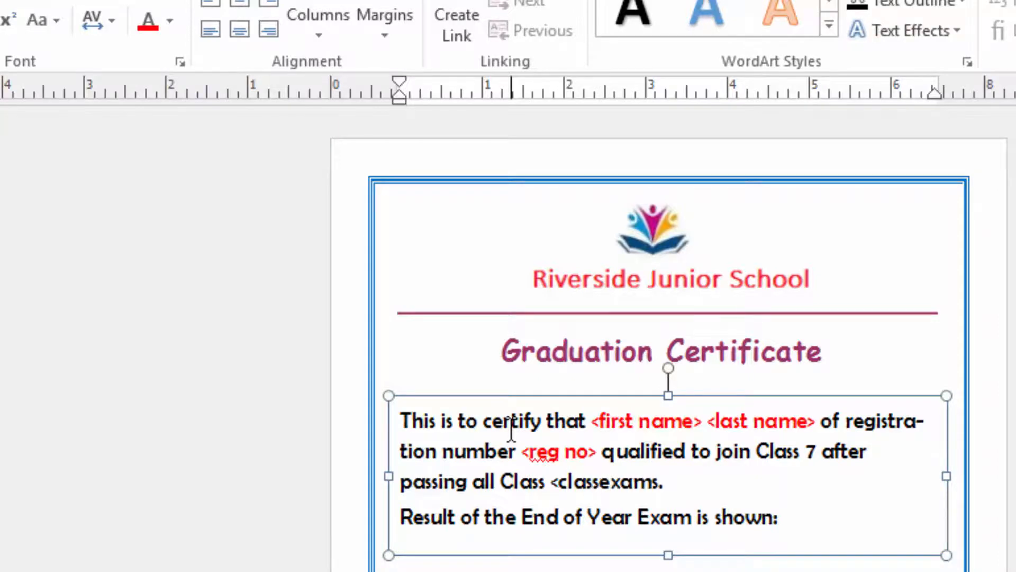
pyautogui.write('>')
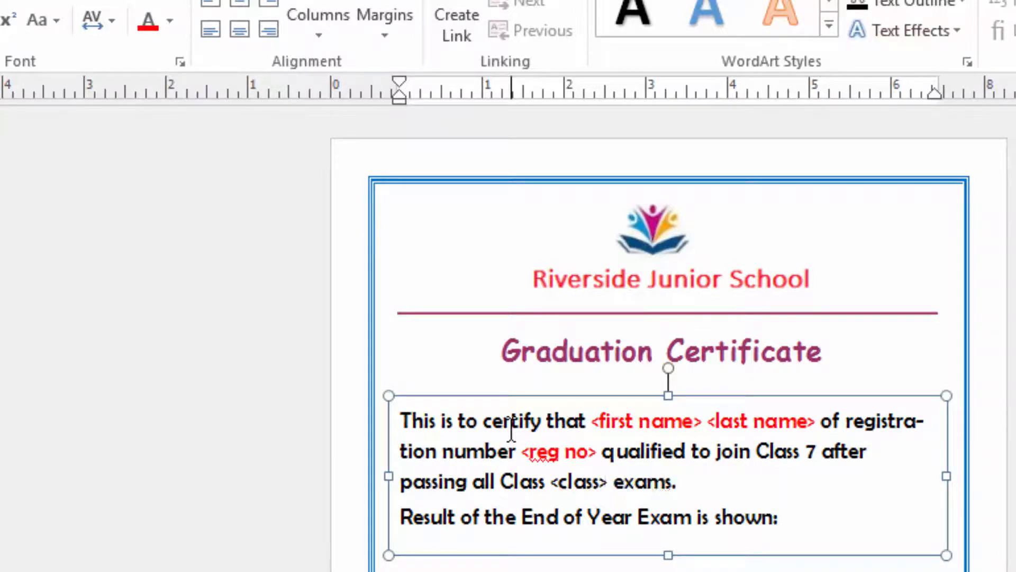
# Colour the <class> placeholder in the certificate text red.
pyautogui.moveTo(558, 484)
pyautogui.mouseDown()
pyautogui.moveTo(614, 484)
pyautogui.moveTo(550, 480)
pyautogui.mouseUp()
pyautogui.click(608, 487)
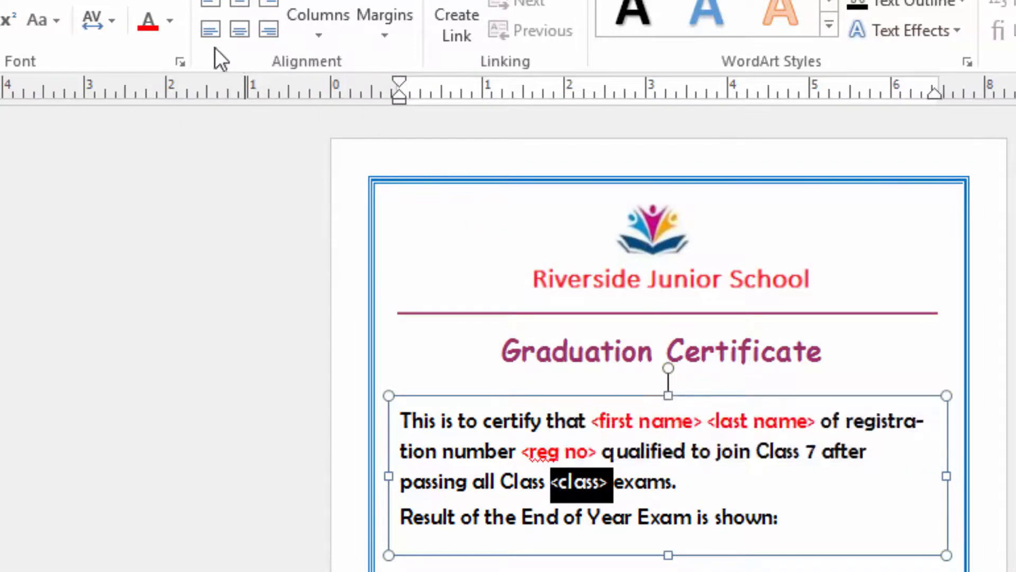
pyautogui.click(148, 20)
pyautogui.click(861, 503)
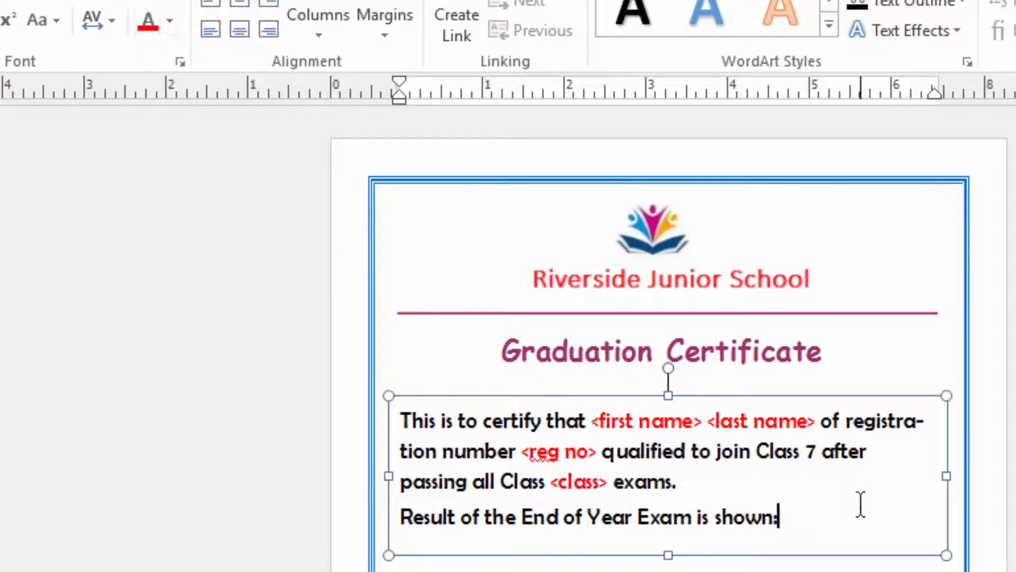
# Insert a table with 2 columns and 7 rows on the certificate page.
pyautogui.click(655, 569)
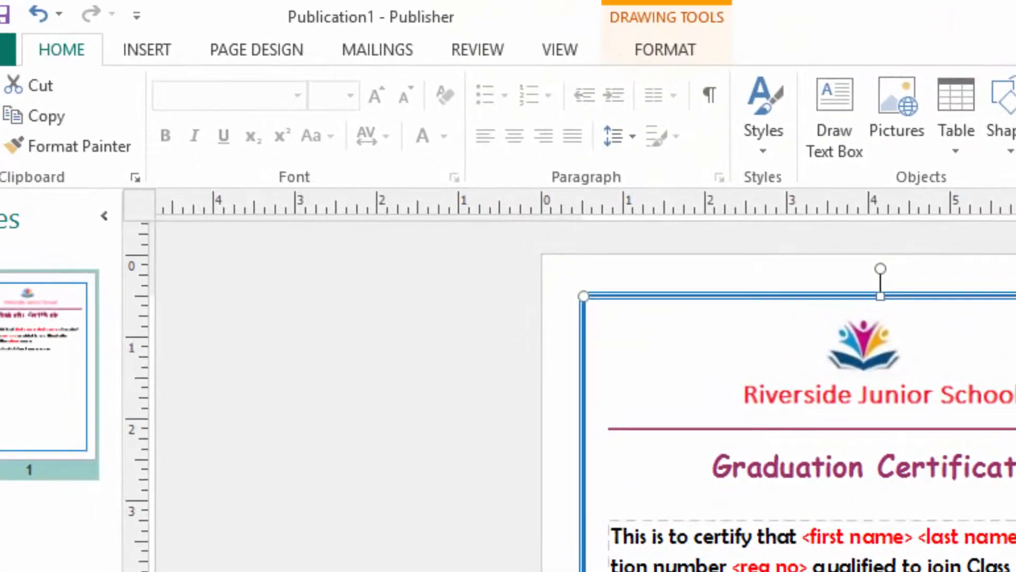
pyautogui.click(138, 47)
pyautogui.click(101, 143)
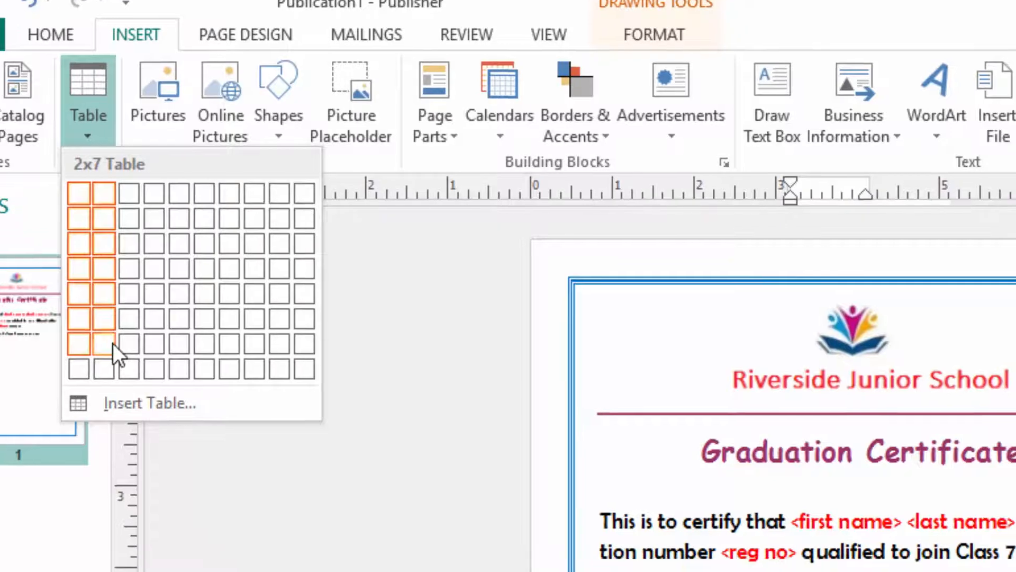
pyautogui.click(113, 343)
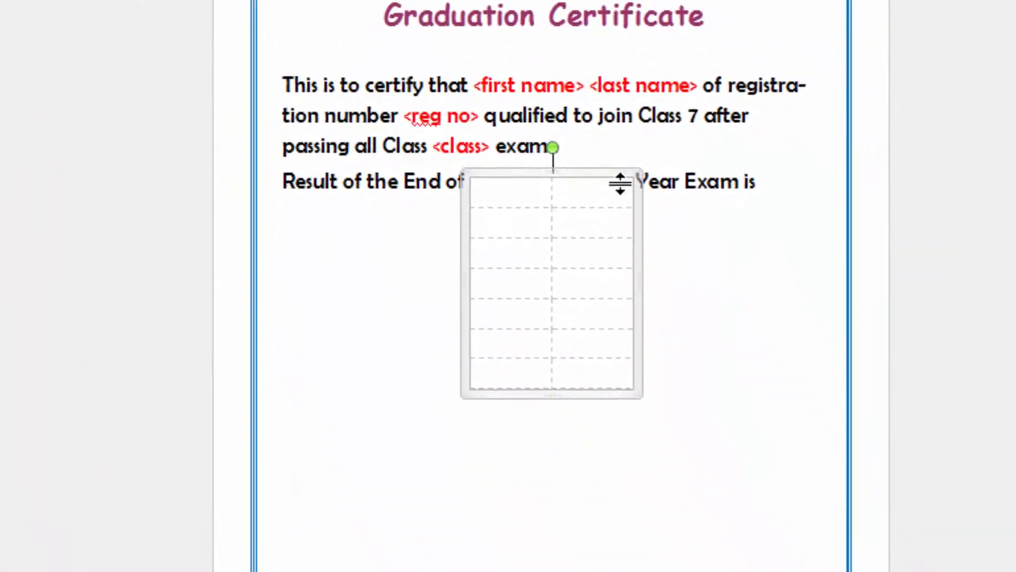
# Move the table below the "Result of the End of Year Exam is shown:" line and widen both of its columns.
pyautogui.moveTo(597, 170); pyautogui.dragTo(597, 221)
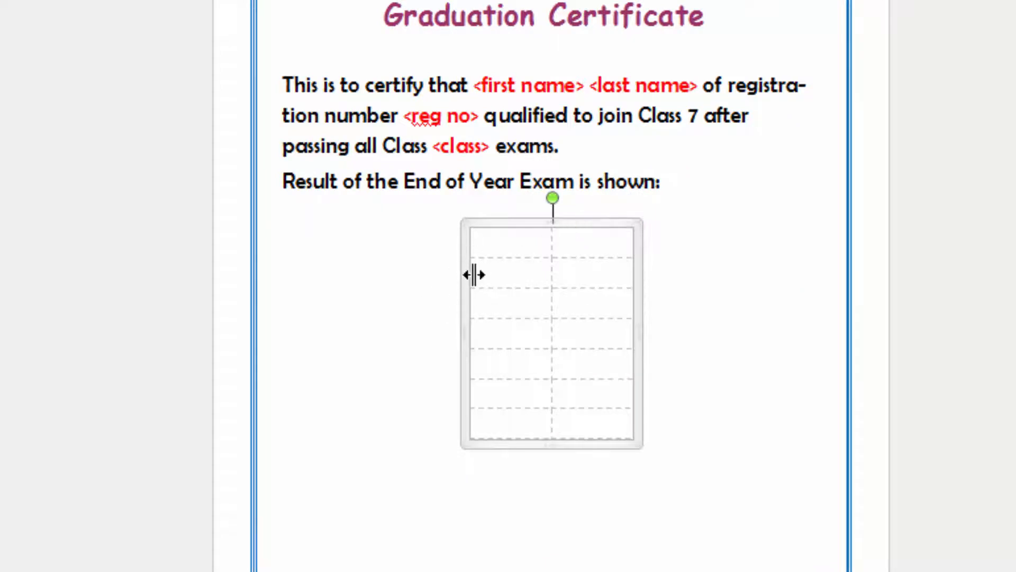
pyautogui.moveTo(470, 239); pyautogui.dragTo(403, 240)
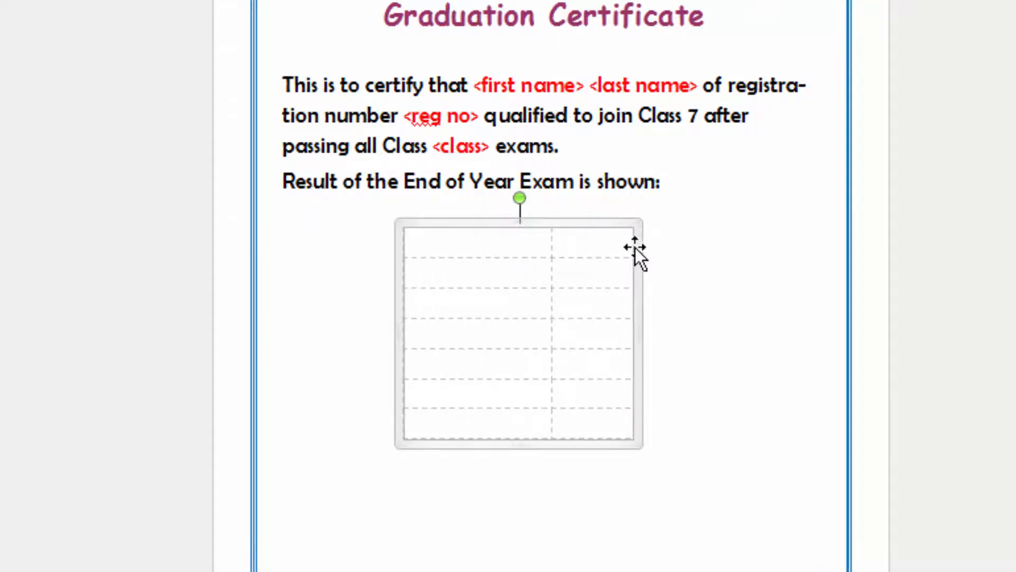
pyautogui.moveTo(634, 247); pyautogui.dragTo(740, 252)
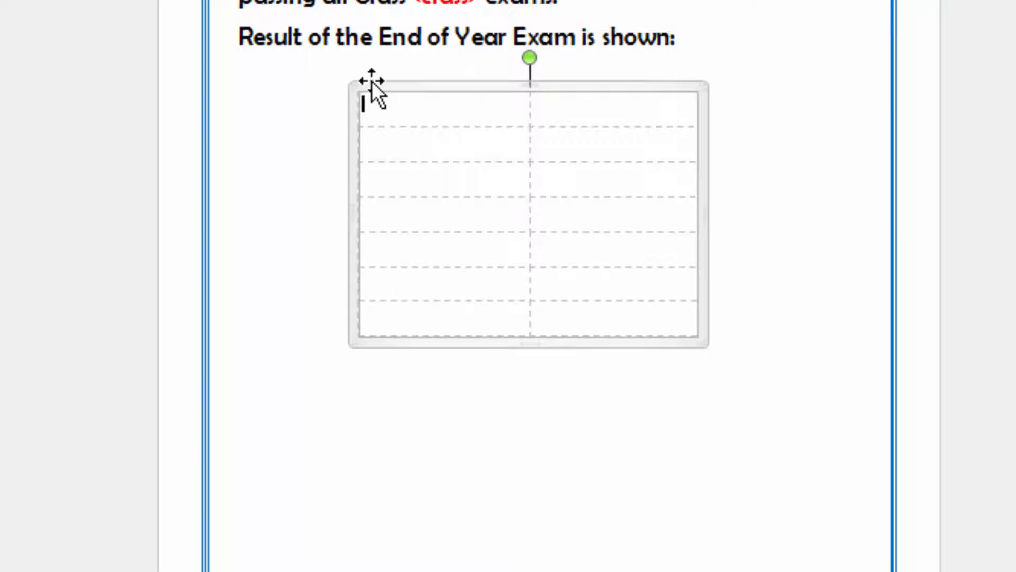
# Enter the headings SUBJECT and MARKS % in the table's first row.
pyautogui.write('suBJECT')
pyautogui.scroll(1, 427, 52)
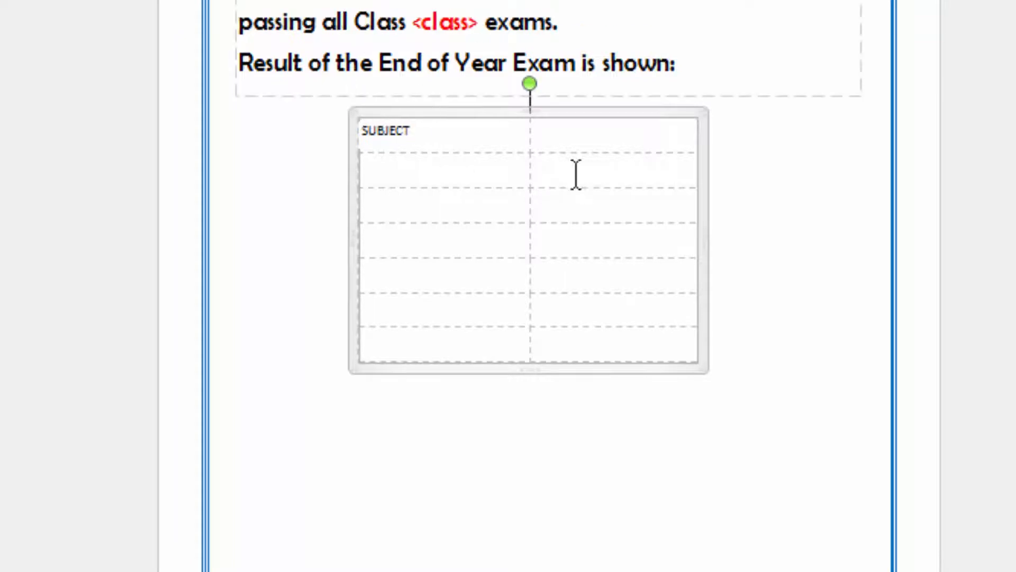
pyautogui.click(547, 137)
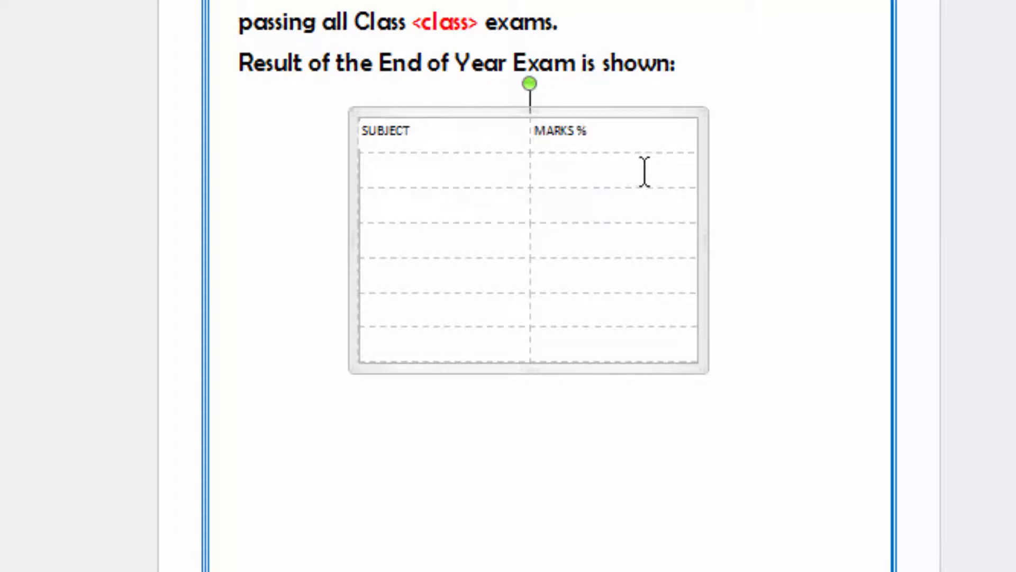
# Make the SUBJECT and MARKS % headings bold and set their font size to 14 pt.
pyautogui.moveTo(622, 136); pyautogui.dragTo(444, 123)
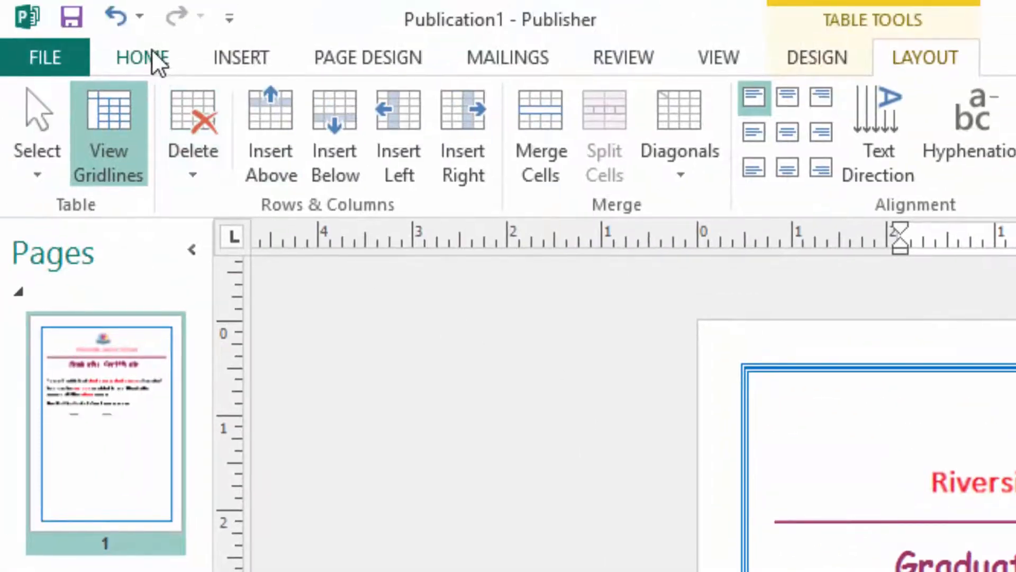
pyautogui.click(153, 60)
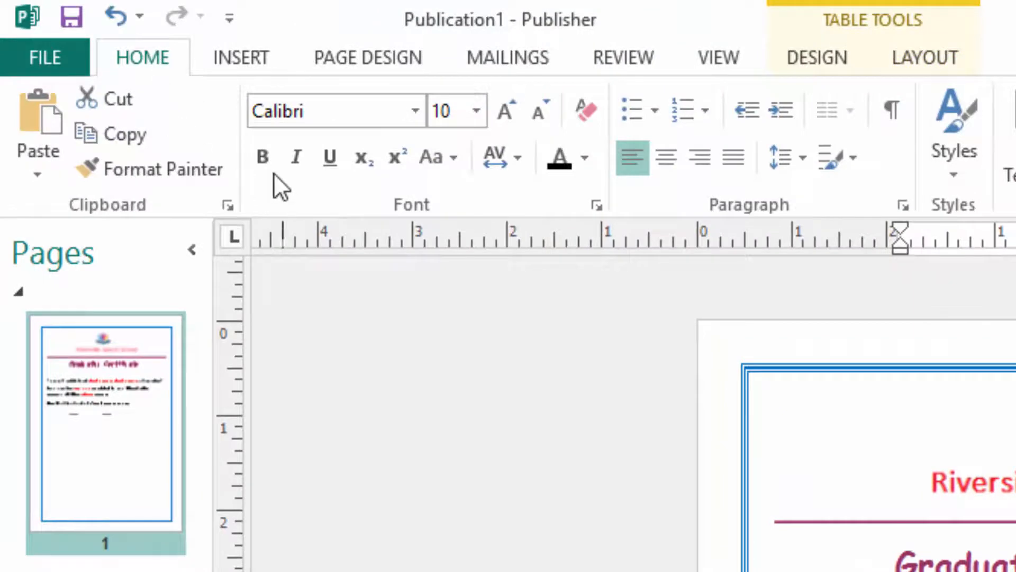
pyautogui.click(476, 111)
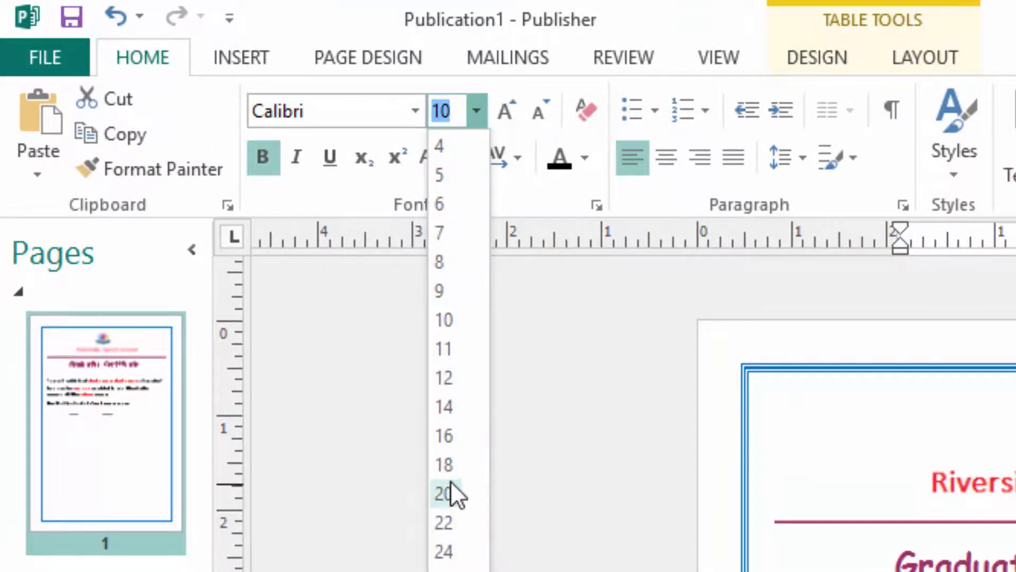
pyautogui.click(444, 402)
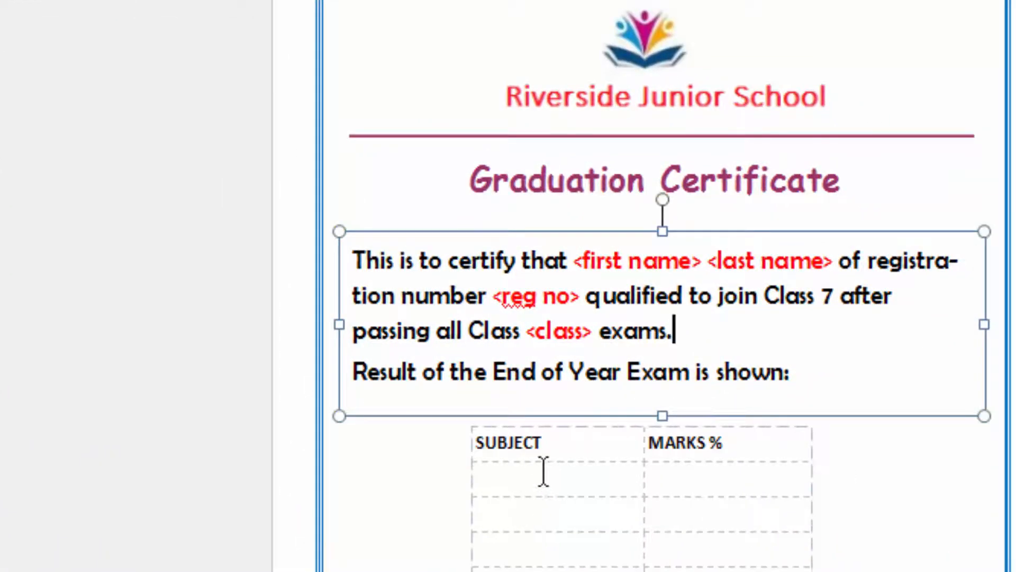
# Apply the blue table format with a solid header row and outer border to the marks table.
pyautogui.click(565, 484)
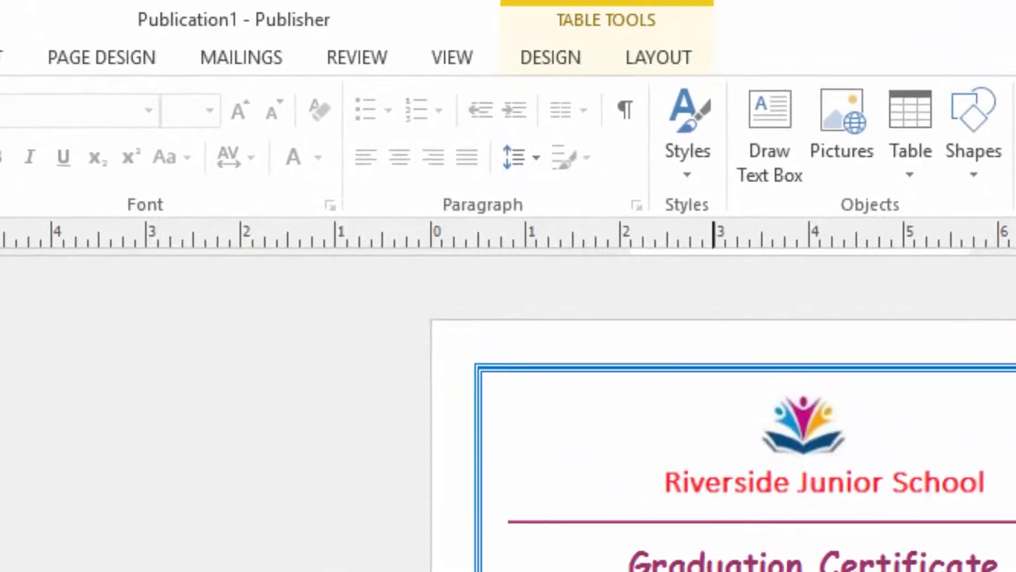
pyautogui.click(553, 56)
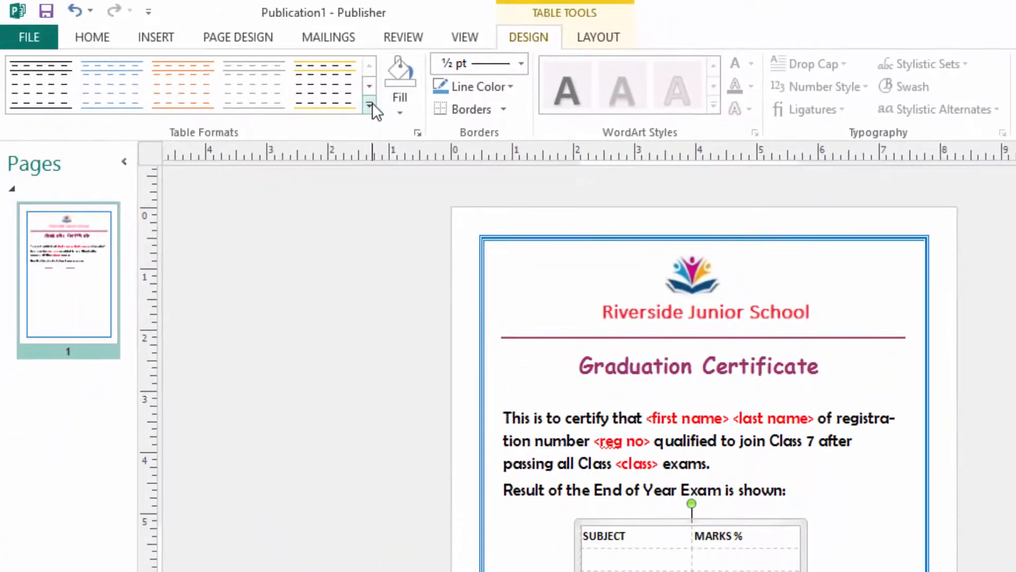
pyautogui.click(370, 106)
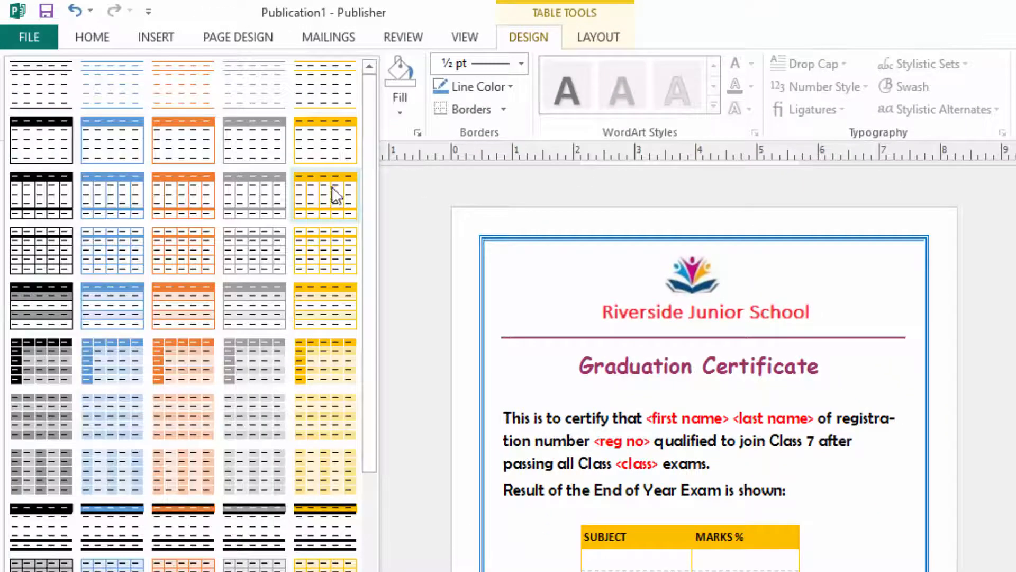
pyautogui.click(116, 138)
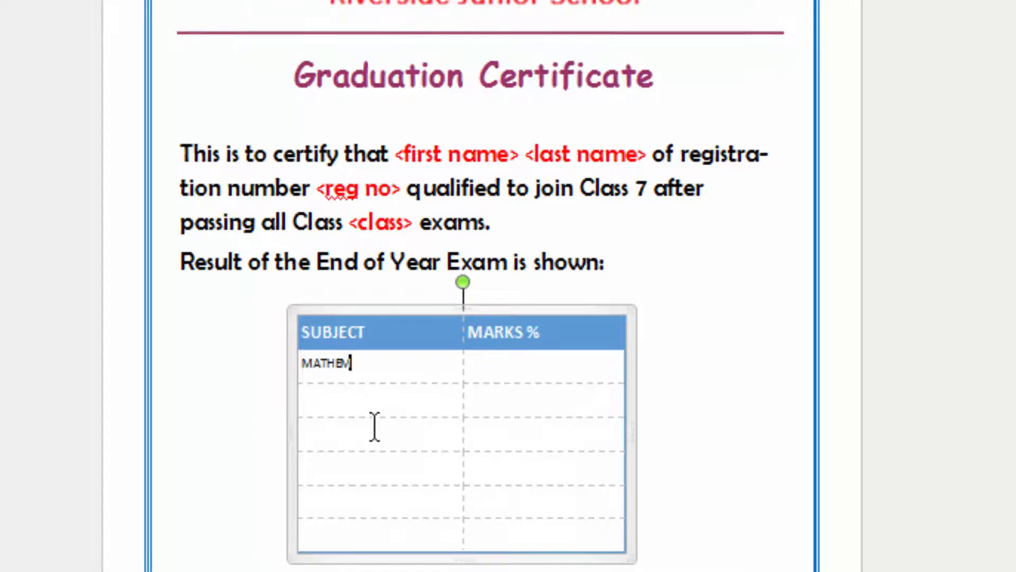
# Fill the SUBJECT column below its heading with MATHEMATICS, ENGLISH, SWAHILI, SCIENCE, ICT and AVERAGE MARK.
pyautogui.write('ATICS')
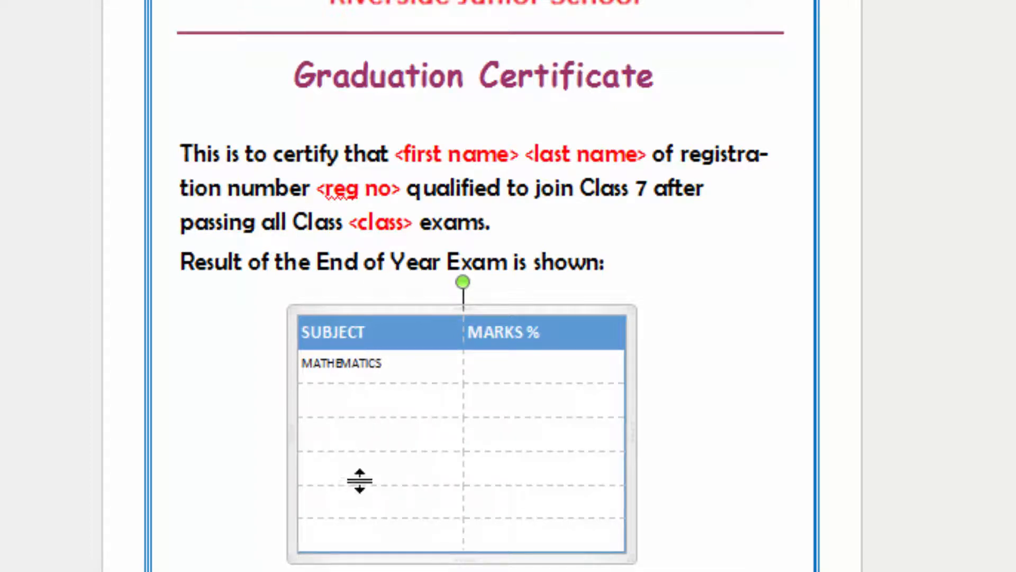
pyautogui.click(379, 396)
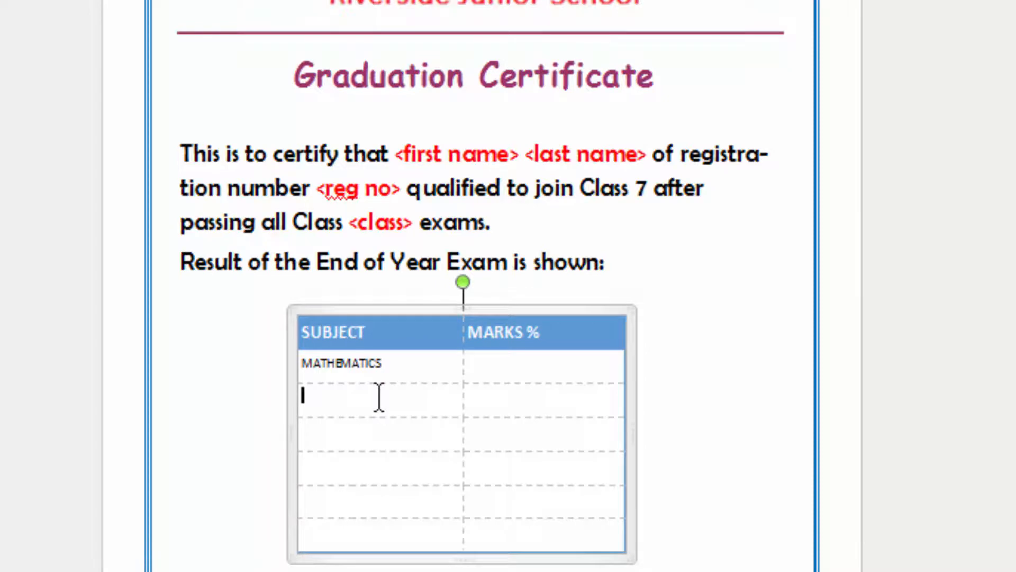
pyautogui.write('ENG')
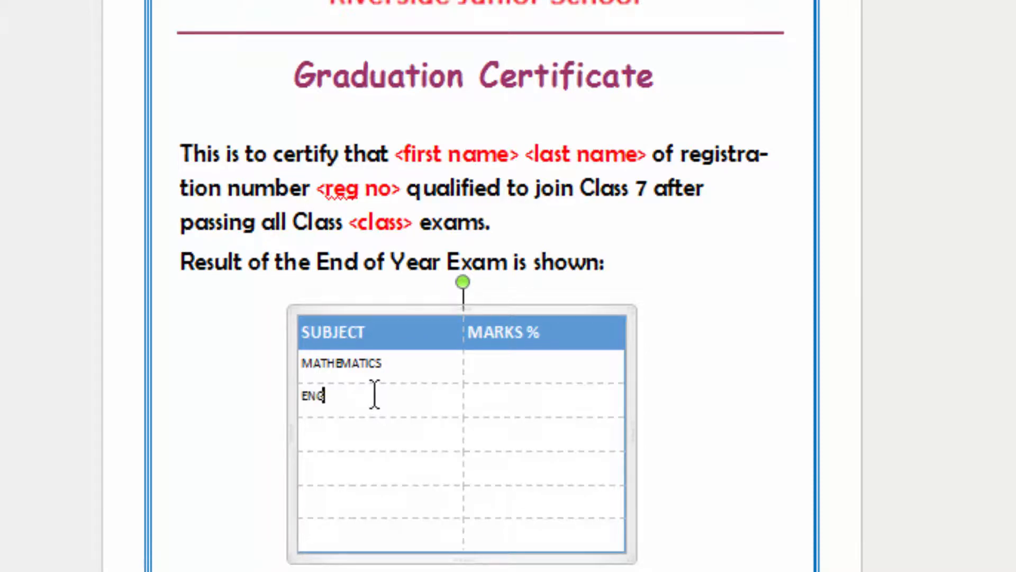
pyautogui.write('LISH')
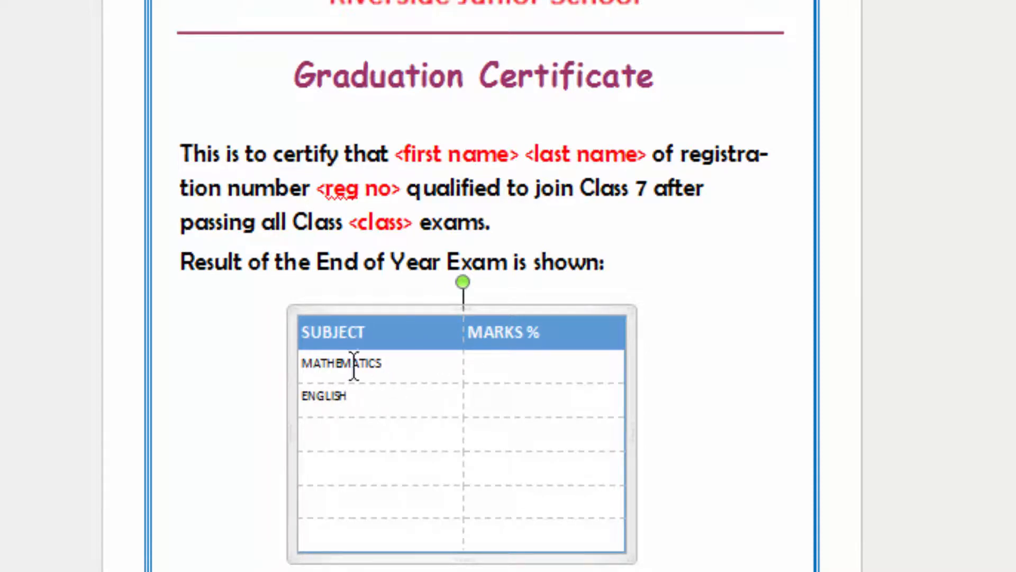
pyautogui.click(334, 434)
pyautogui.write('SWAHILI')
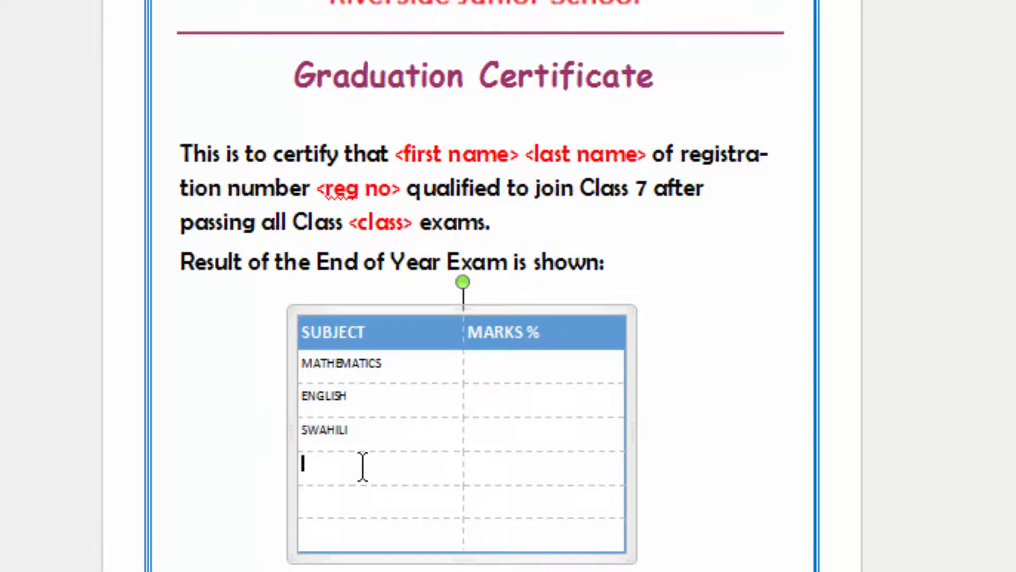
pyautogui.write('SCIENC')
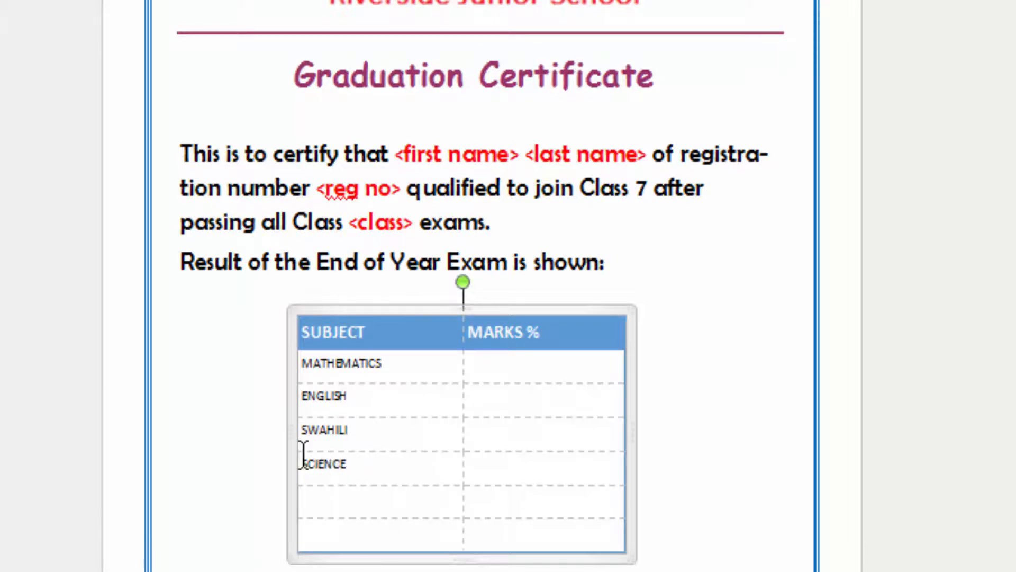
pyautogui.write('E')
pyautogui.click(355, 502)
pyautogui.click(389, 534)
pyautogui.write('AVERAG')
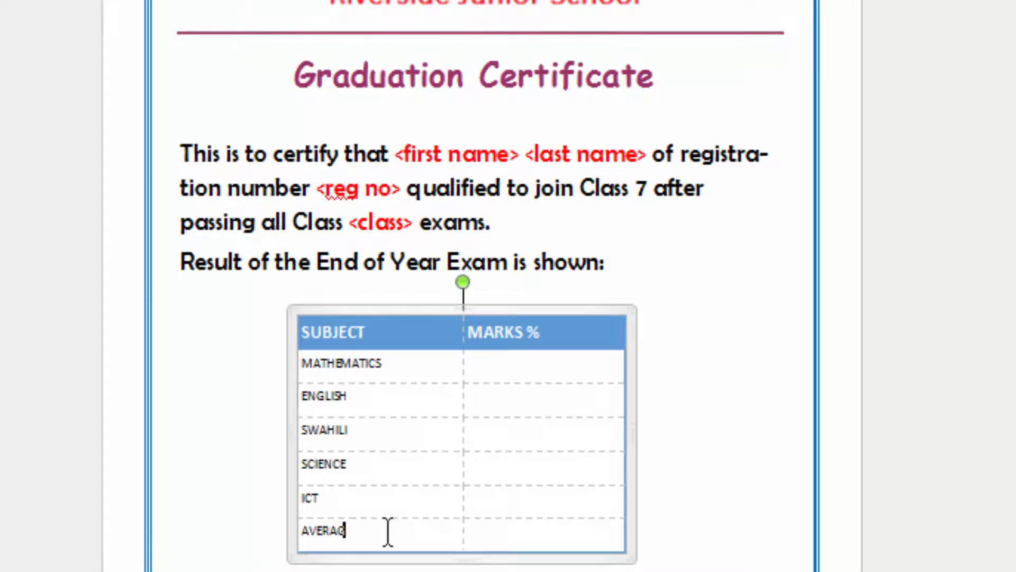
pyautogui.write('E MARK')
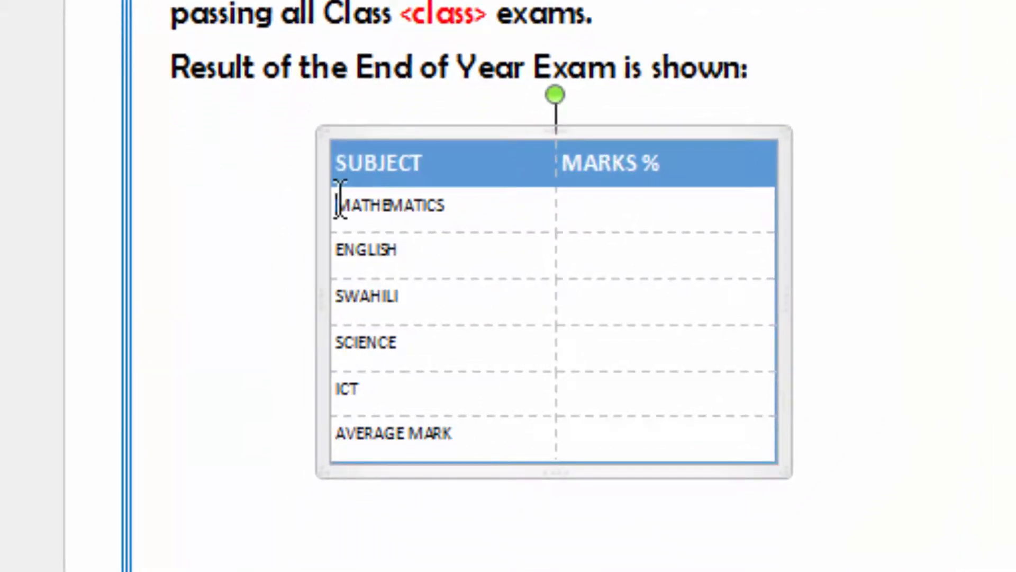
# Set the font size of all subject names and AVERAGE MARK in the table to 16 pt.
pyautogui.moveTo(341, 204); pyautogui.dragTo(437, 390)
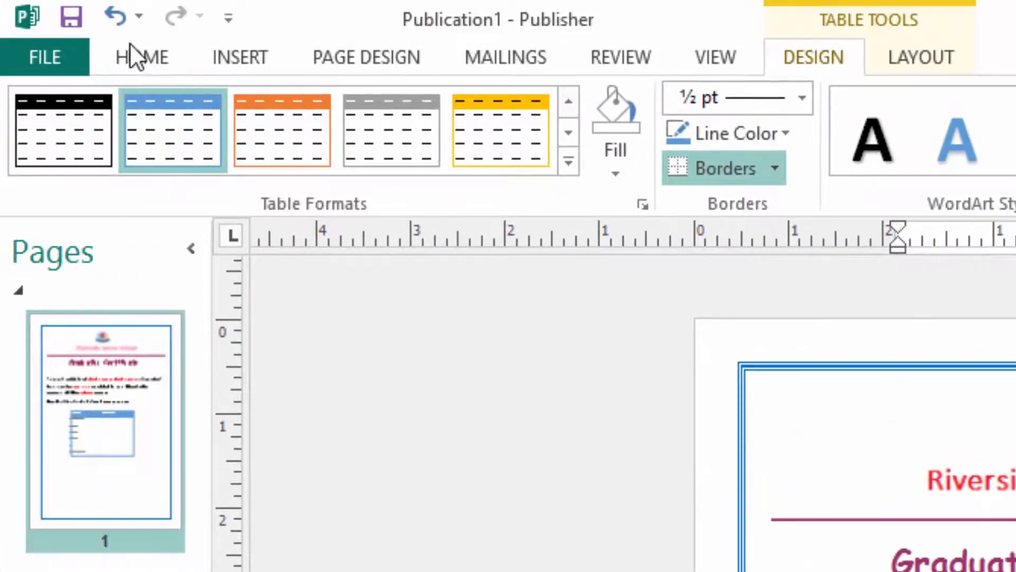
pyautogui.click(159, 66)
pyautogui.click(475, 109)
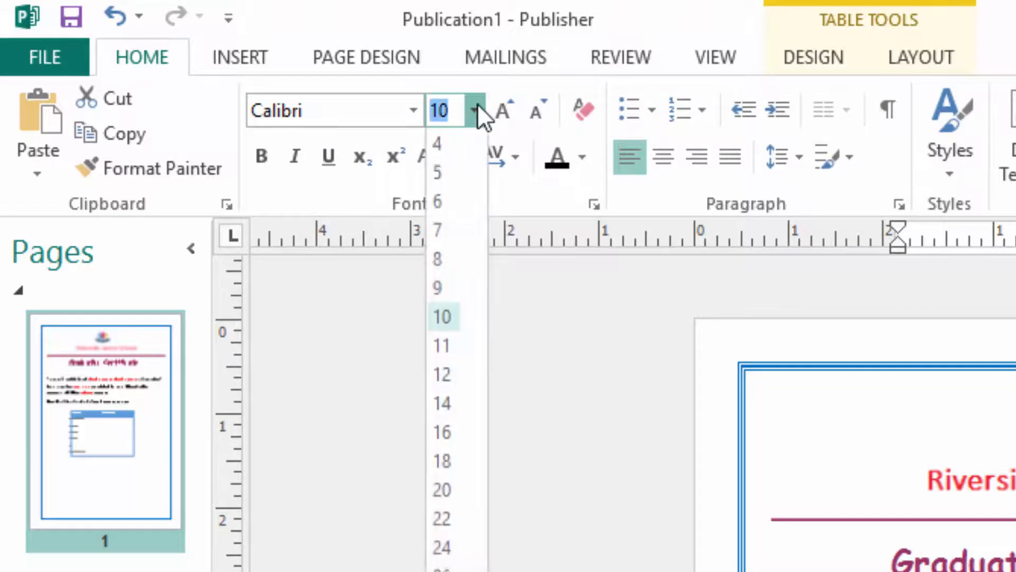
pyautogui.click(442, 434)
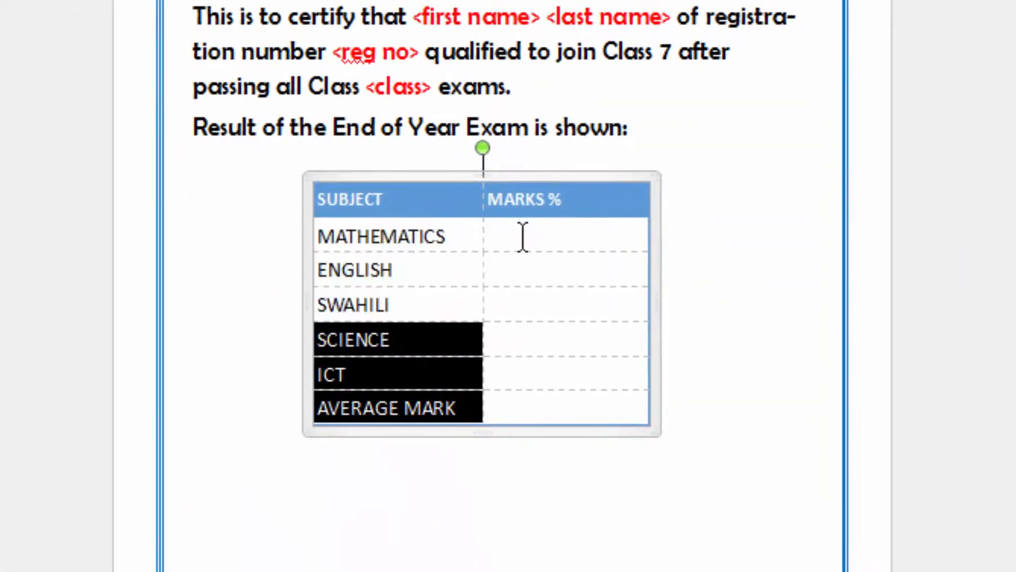
# Set the font size of the six empty cells under MARKS % to 16 pt and deselect the table.
pyautogui.moveTo(523, 237); pyautogui.dragTo(600, 395)
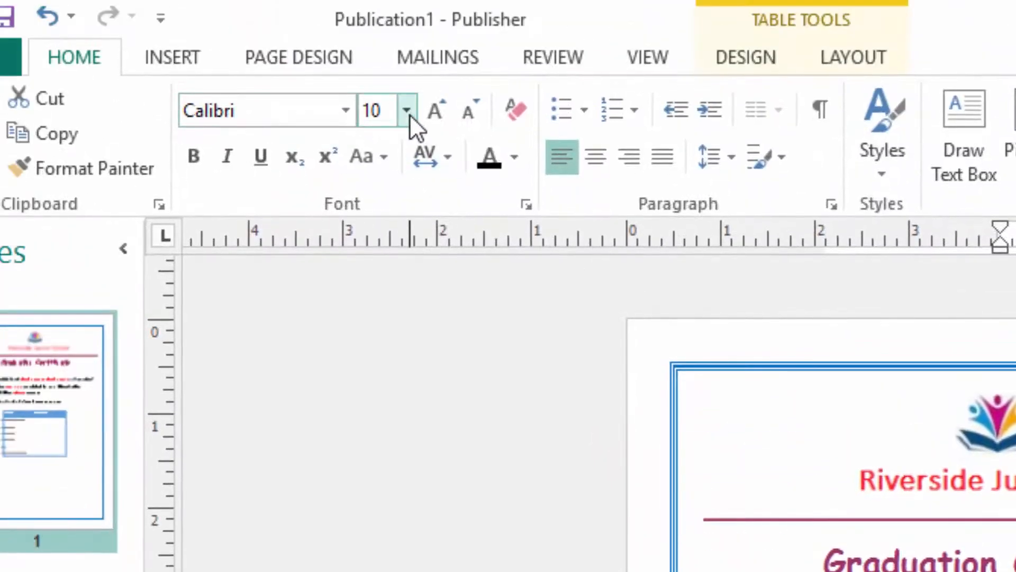
pyautogui.click(409, 113)
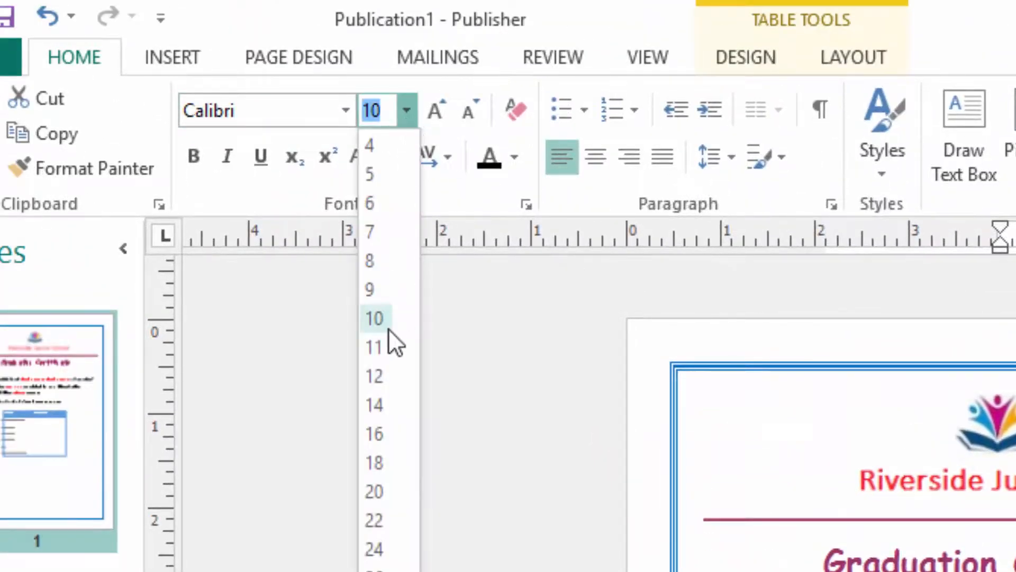
pyautogui.click(375, 434)
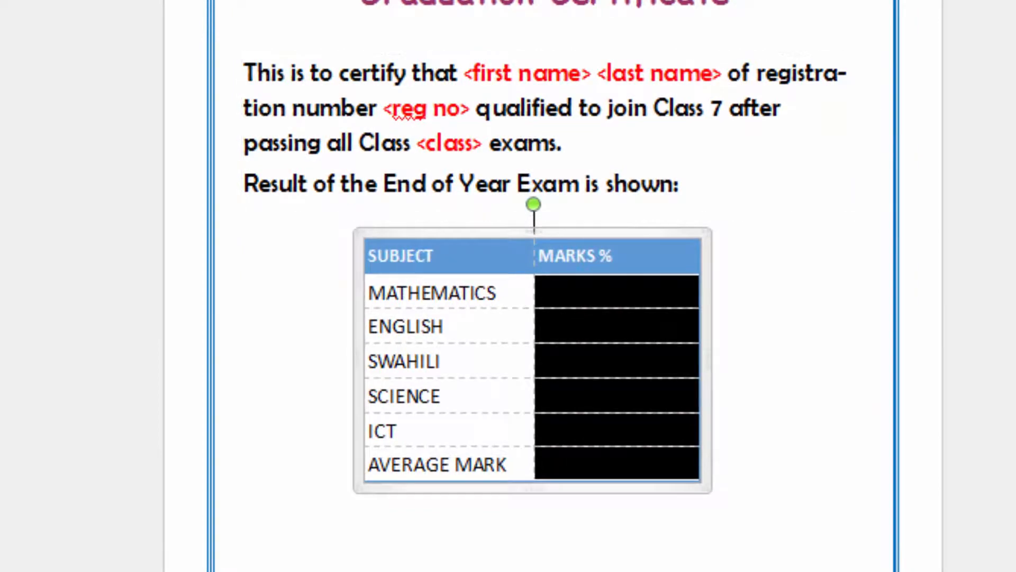
pyautogui.click(974, 31)
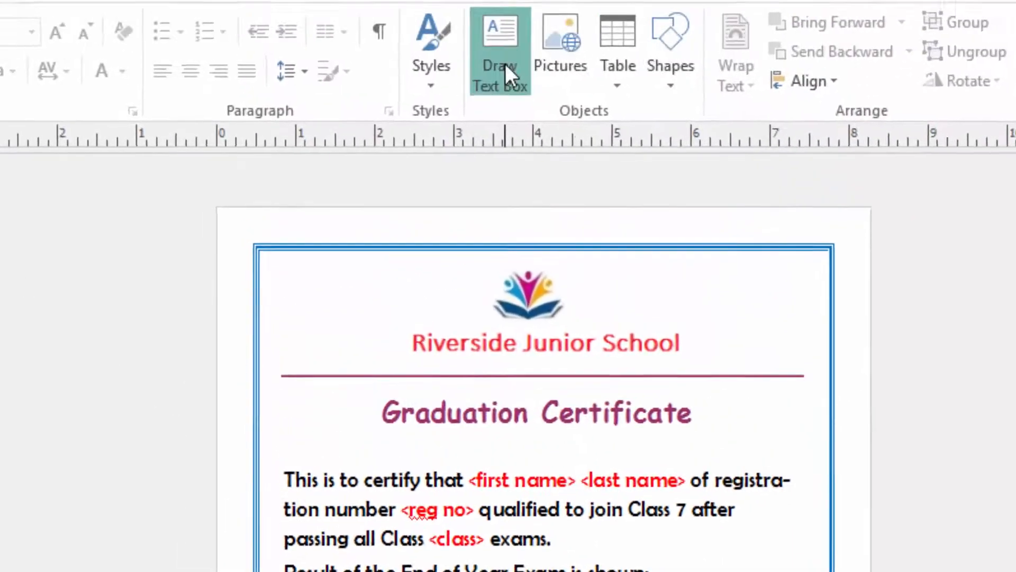
# Draw a wide text box below the table and enter PRINCIPAL and CLASS TEACHER on one line, separated by a wide run of spaces.
pyautogui.click(505, 63)
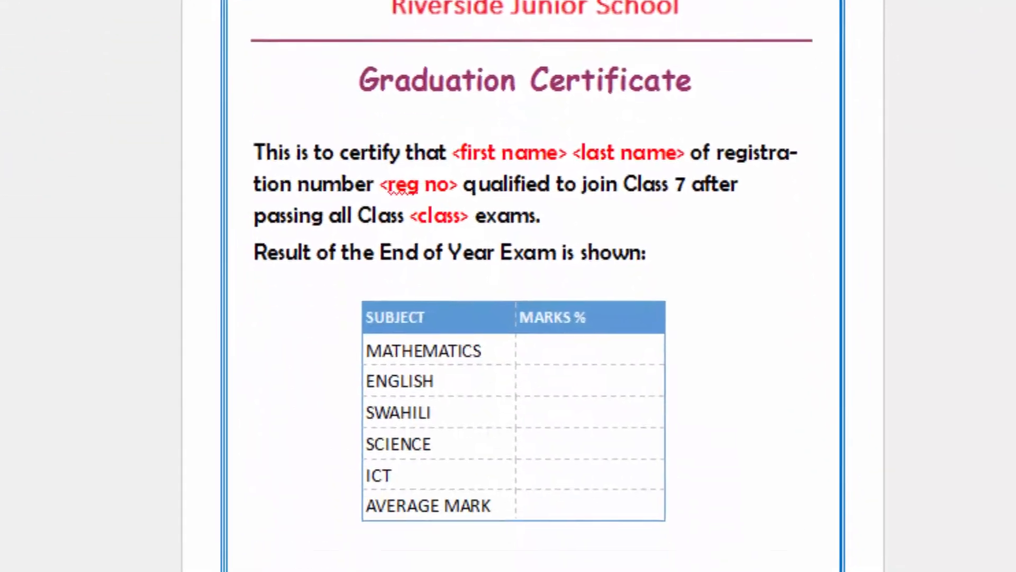
pyautogui.moveTo(247, 452)
pyautogui.mouseDown()
pyautogui.moveTo(356, 517)
pyautogui.moveTo(729, 506)
pyautogui.moveTo(757, 494)
pyautogui.mouseUp()
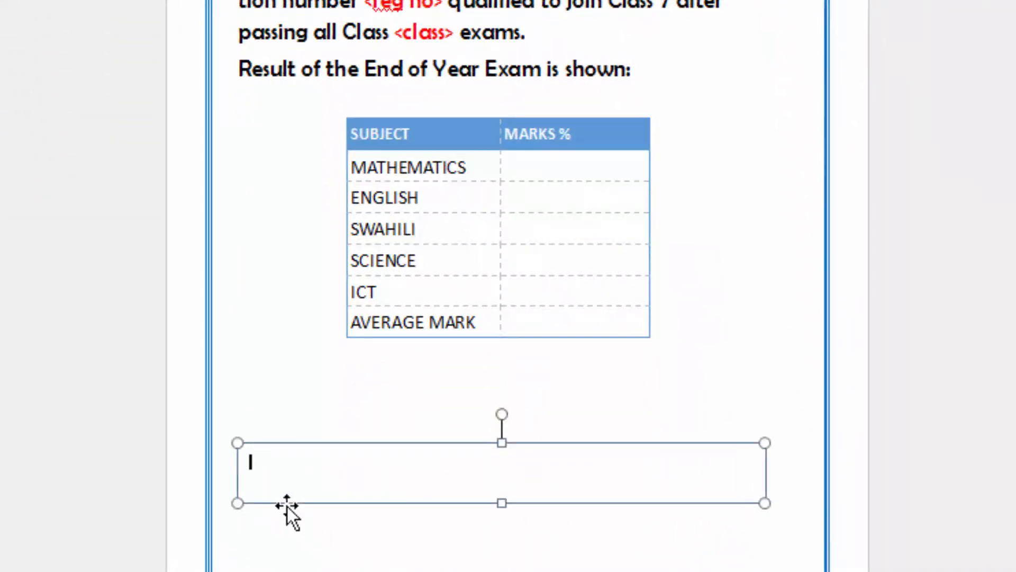
pyautogui.write('P')
pyautogui.press('BackSpace')
pyautogui.write('PFINCIPAL                             ')
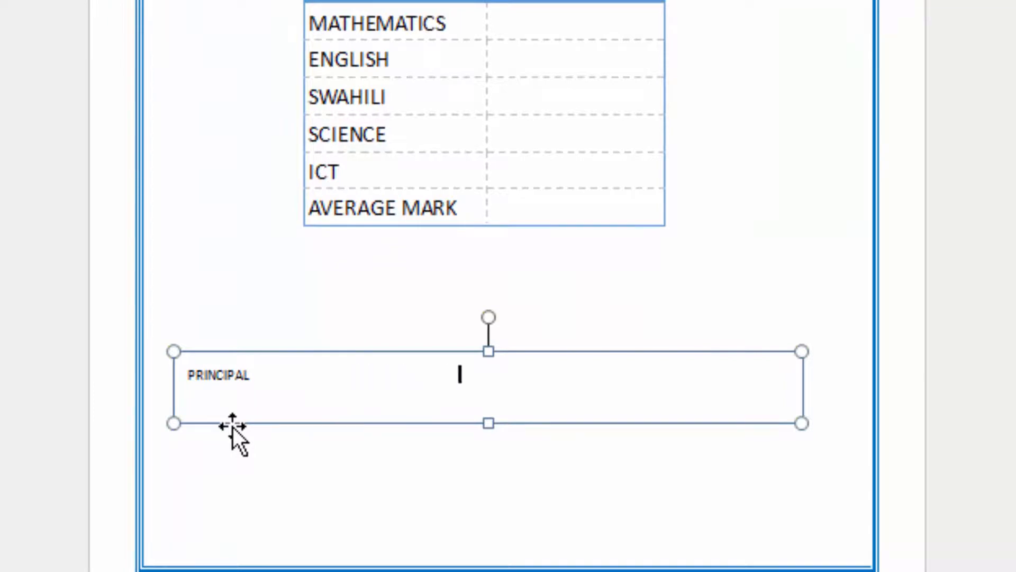
pyautogui.write('   CLASS TEACHER')
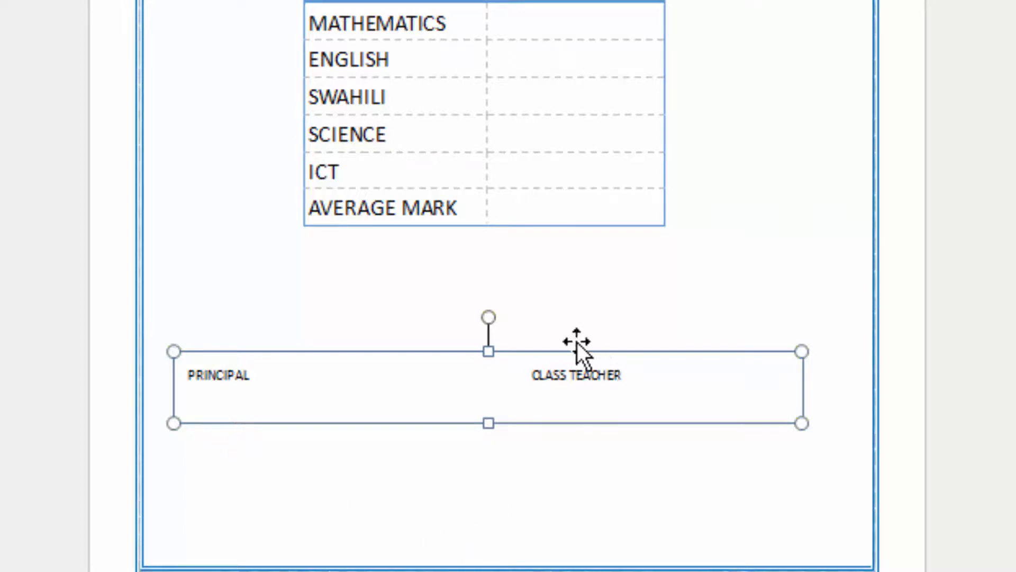
# Make the PRINCIPAL and CLASS TEACHER line bold and set its font size to 12 pt.
pyautogui.moveTo(644, 370); pyautogui.dragTo(235, 369)
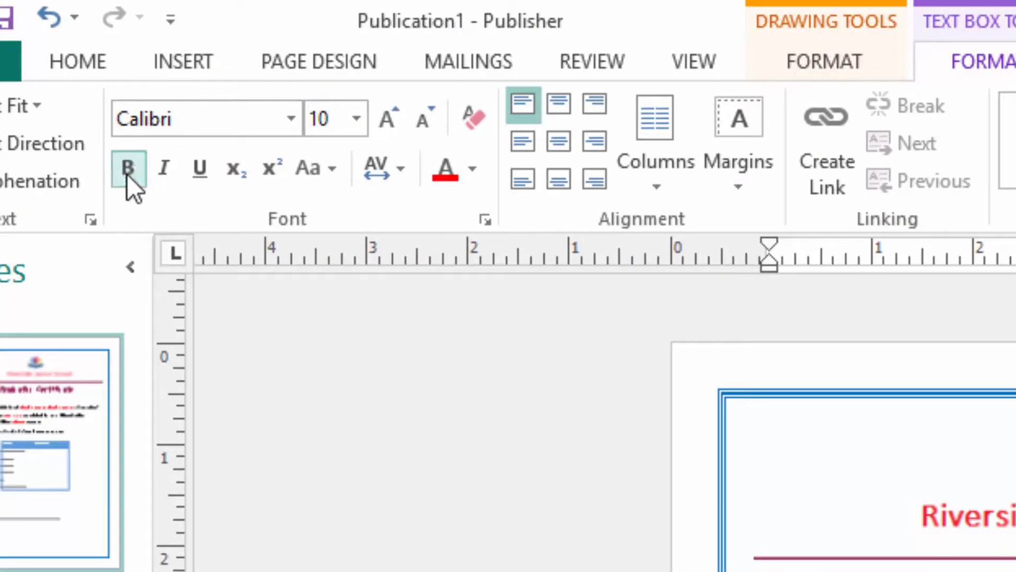
pyautogui.click(127, 174)
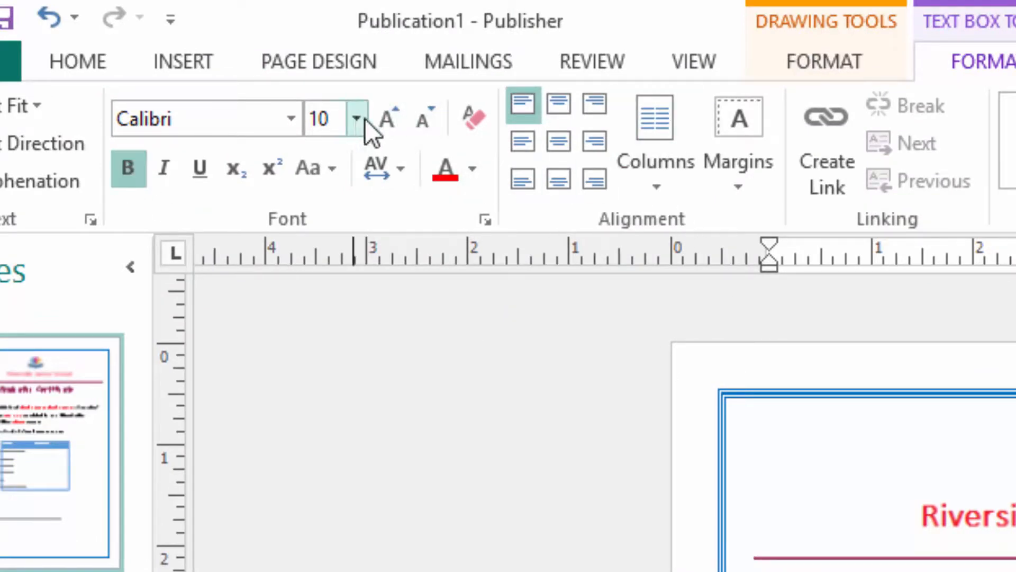
pyautogui.click(364, 119)
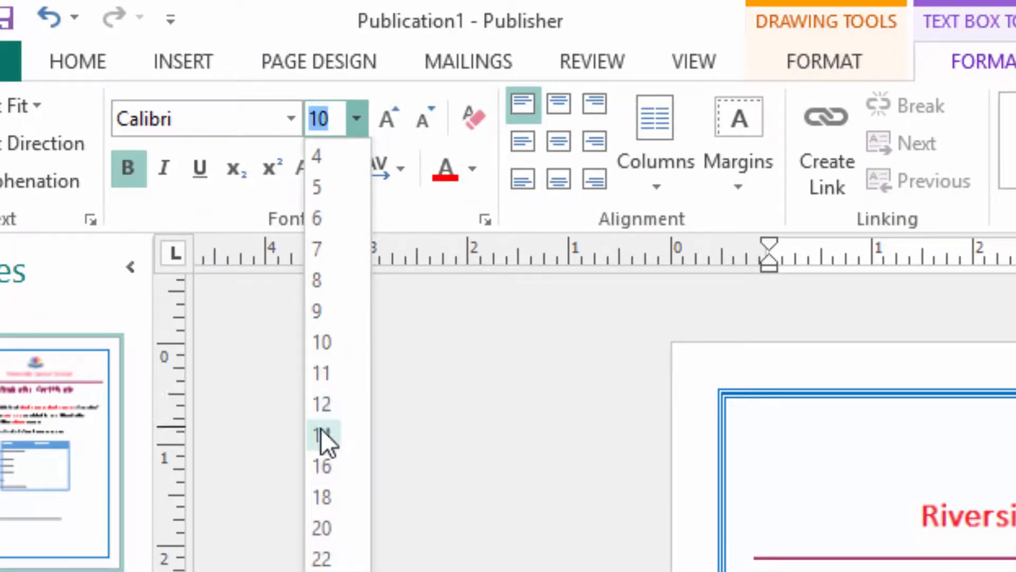
pyautogui.click(326, 404)
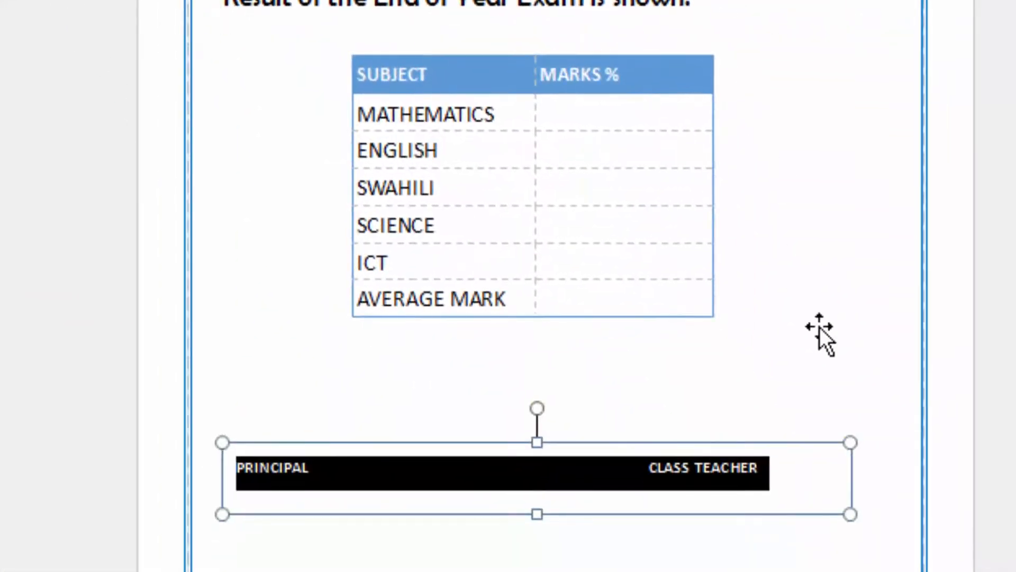
pyautogui.click(823, 329)
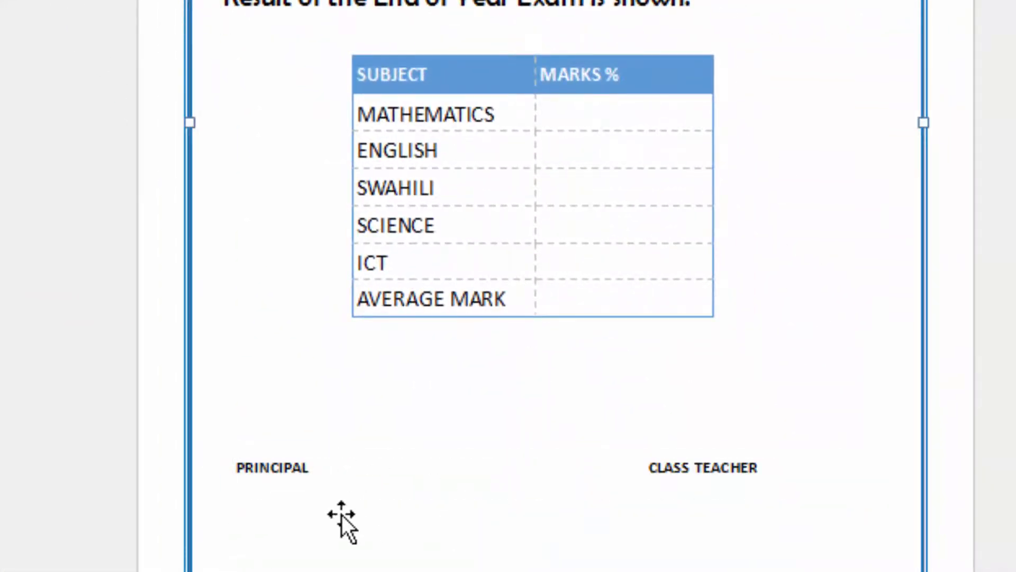
# Increase the font size of the whole PRINCIPAL and CLASS TEACHER line to 14 pt.
pyautogui.moveTo(319, 468); pyautogui.dragTo(229, 452)
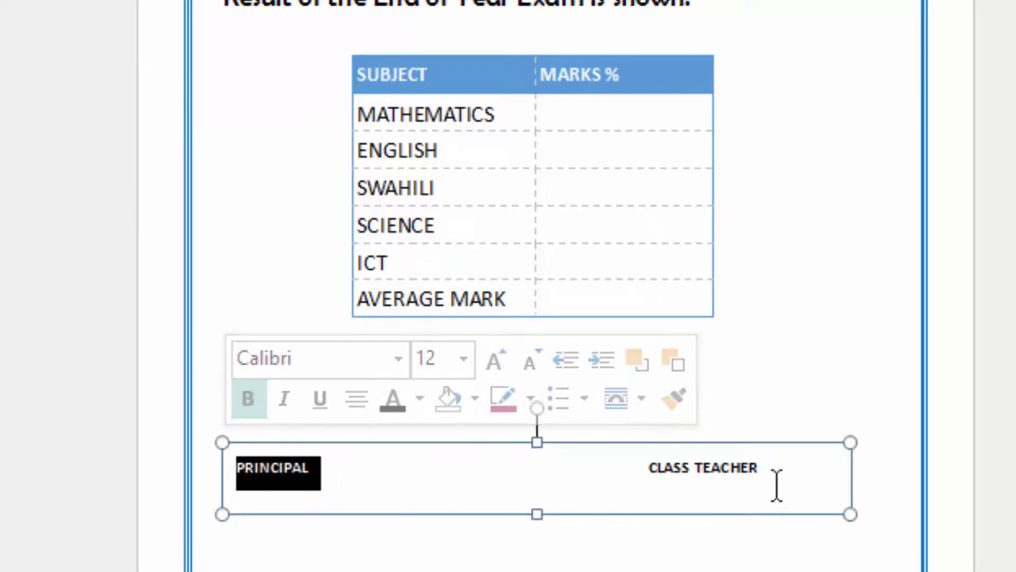
pyautogui.moveTo(776, 469); pyautogui.dragTo(193, 446)
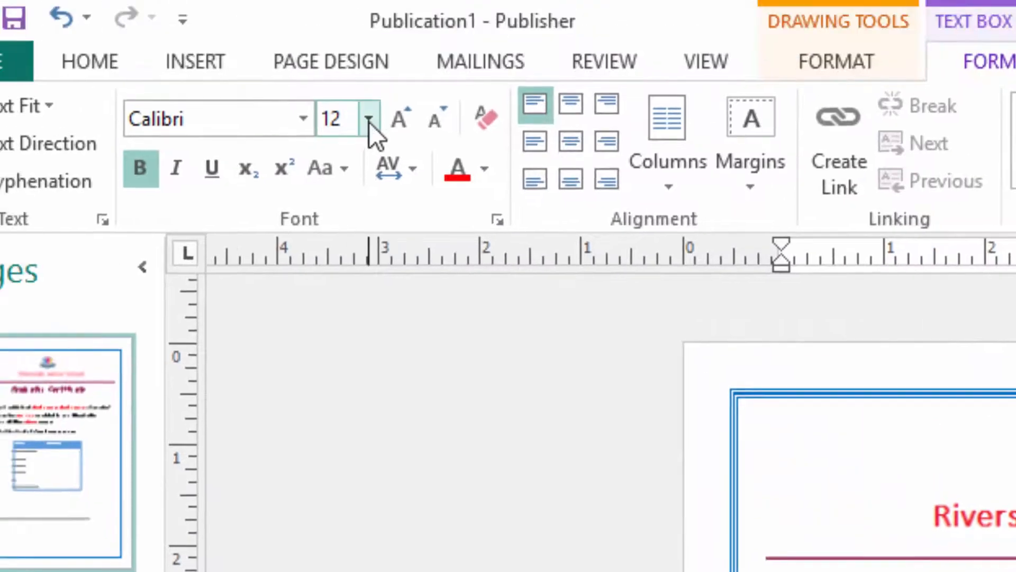
pyautogui.click(296, 12)
pyautogui.click(335, 435)
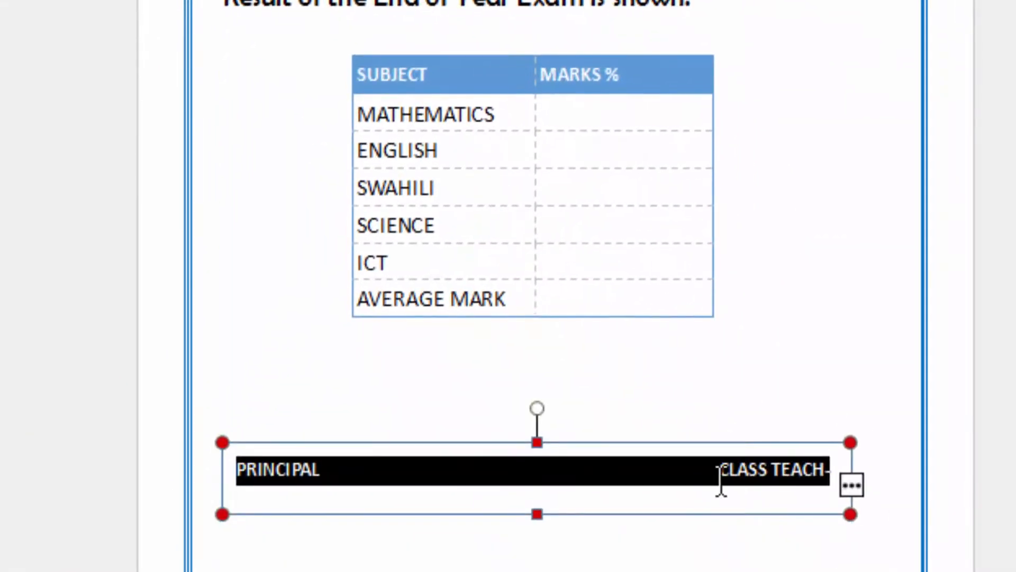
# Remove surplus spaces before CLASS TEACHER so it fits on the same line as PRINCIPAL with room after it.
pyautogui.click(721, 479)
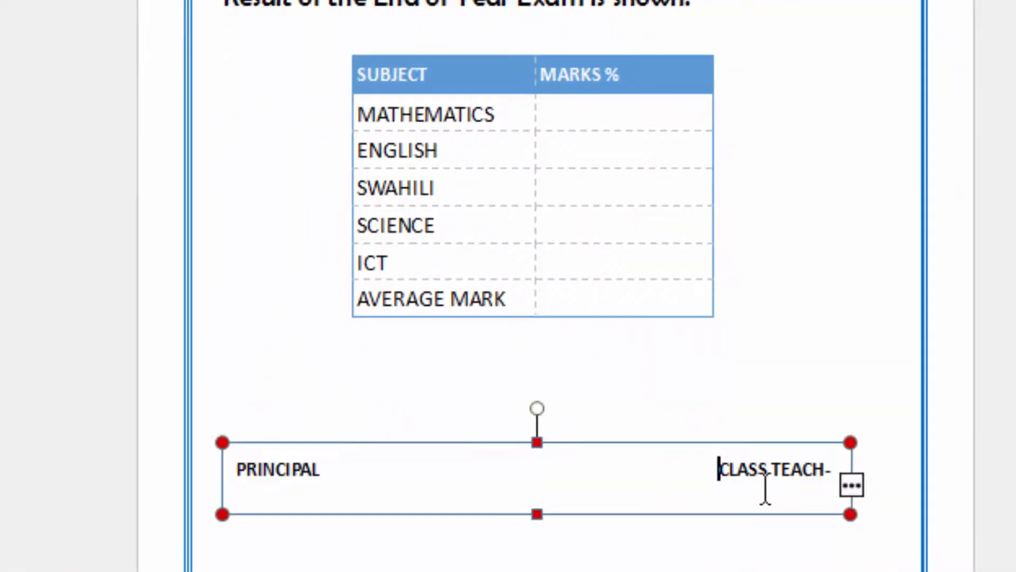
pyautogui.press('BackSpace')
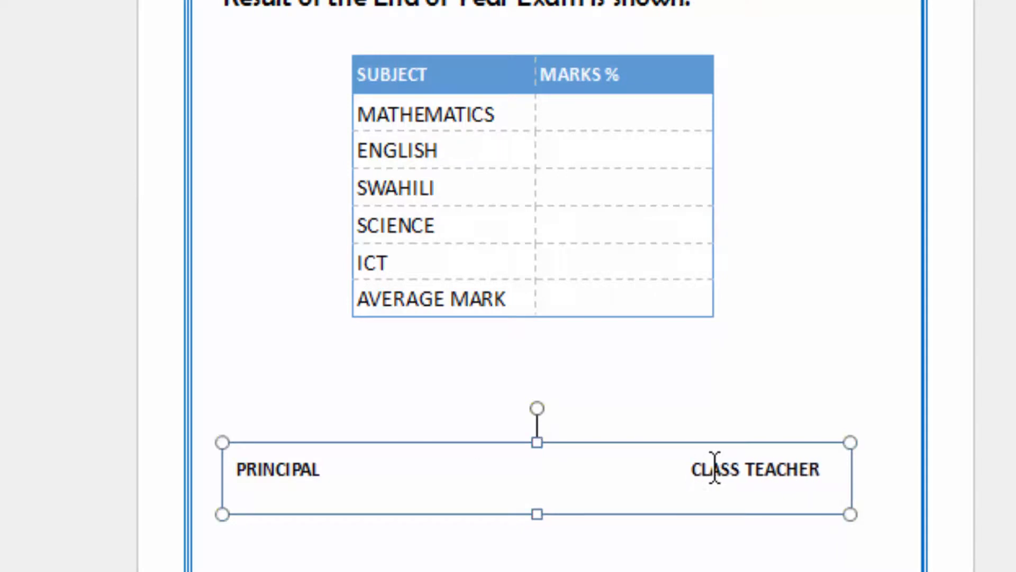
pyautogui.press('BackSpace')
pyautogui.press('BackSpace')
pyautogui.press('BackSpace')
pyautogui.press('BackSpace')
pyautogui.press('BackSpace')
pyautogui.press('BackSpace')
pyautogui.press('BackSpace')
pyautogui.press('BackSpace')
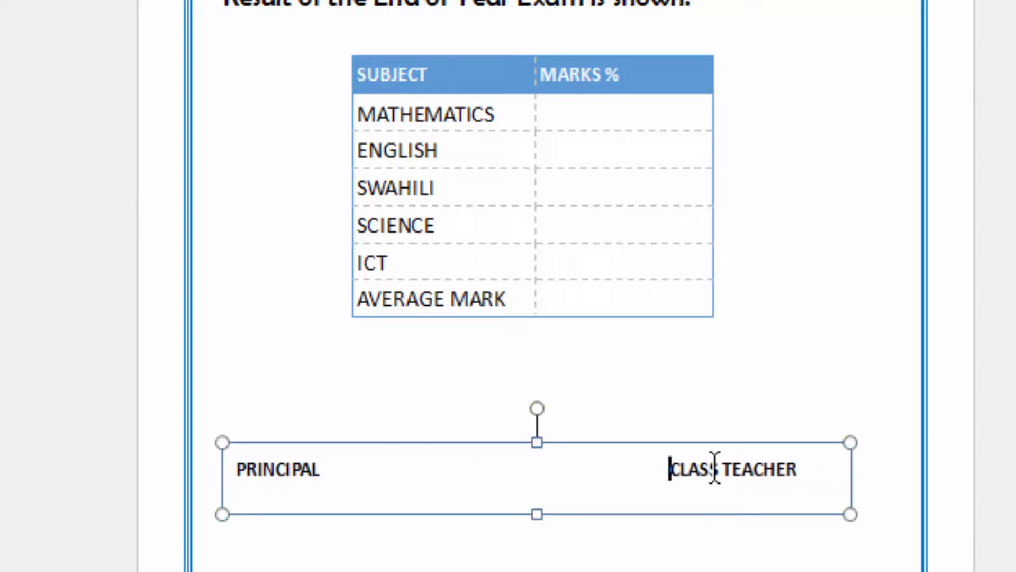
pyautogui.press('BackSpace')
pyautogui.press('BackSpace')
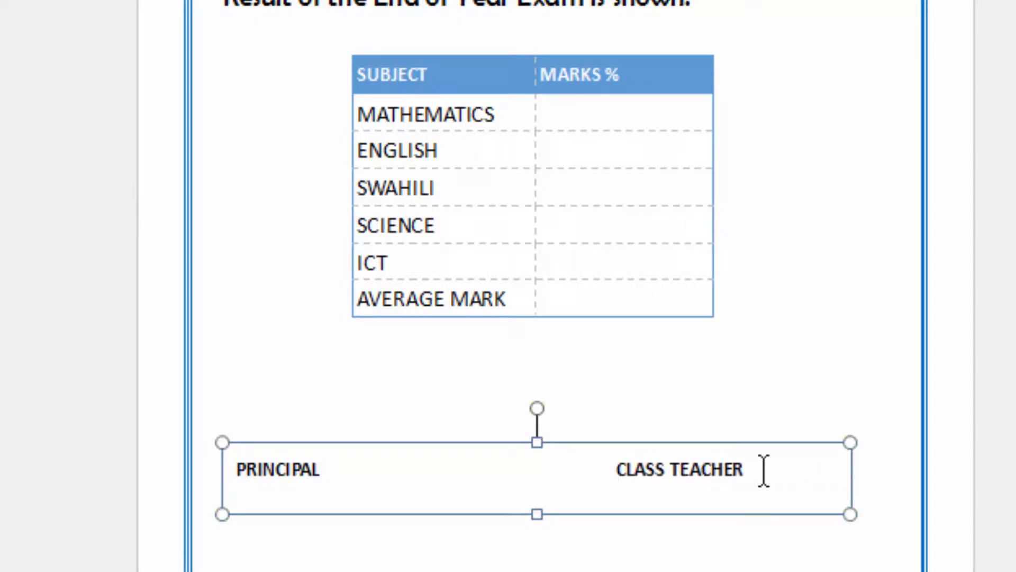
# Draw a horizontal signature line about 2.1 inches long below PRINCIPAL.
pyautogui.click(657, 365)
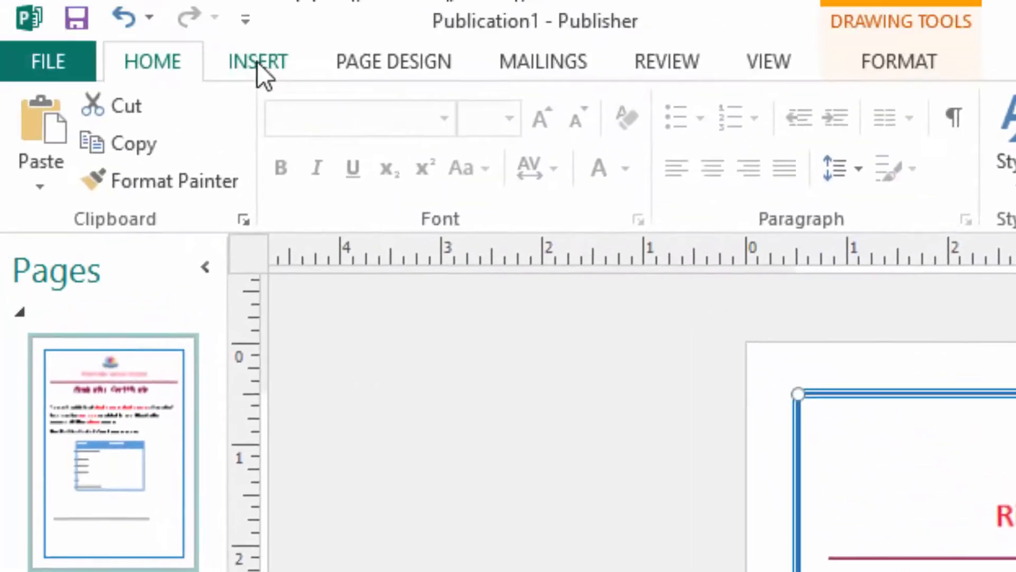
pyautogui.click(258, 63)
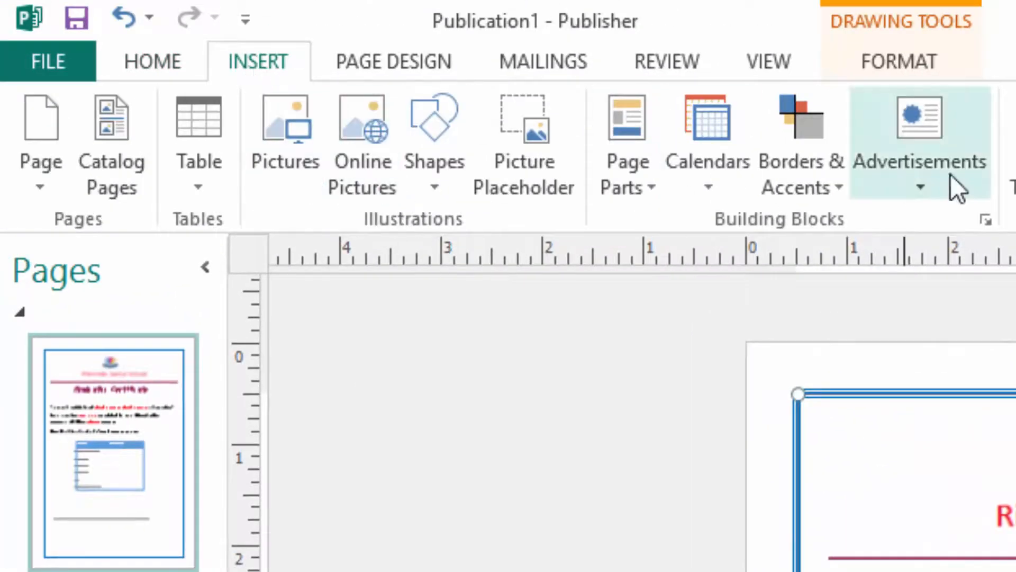
pyautogui.click(435, 173)
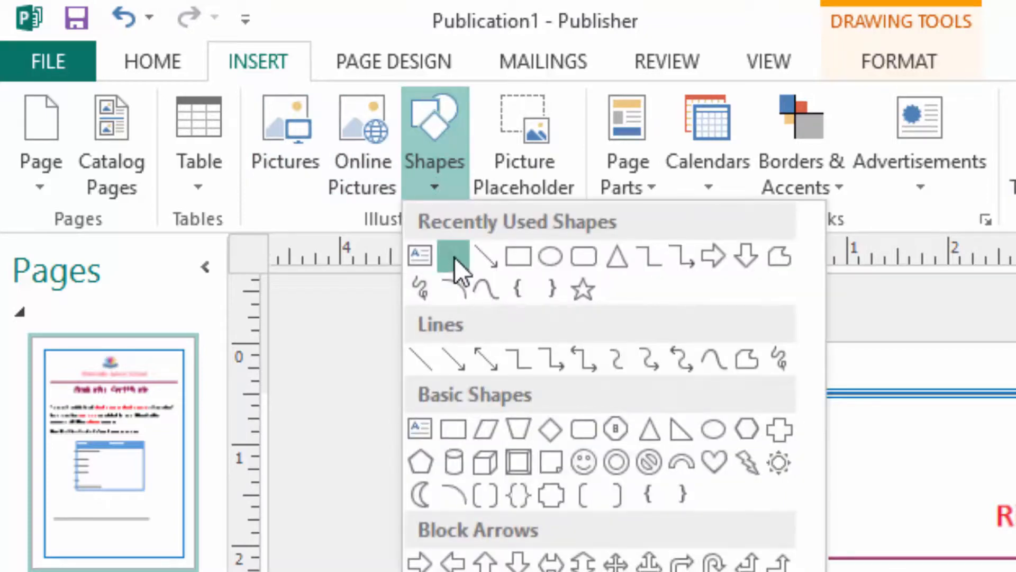
pyautogui.click(454, 258)
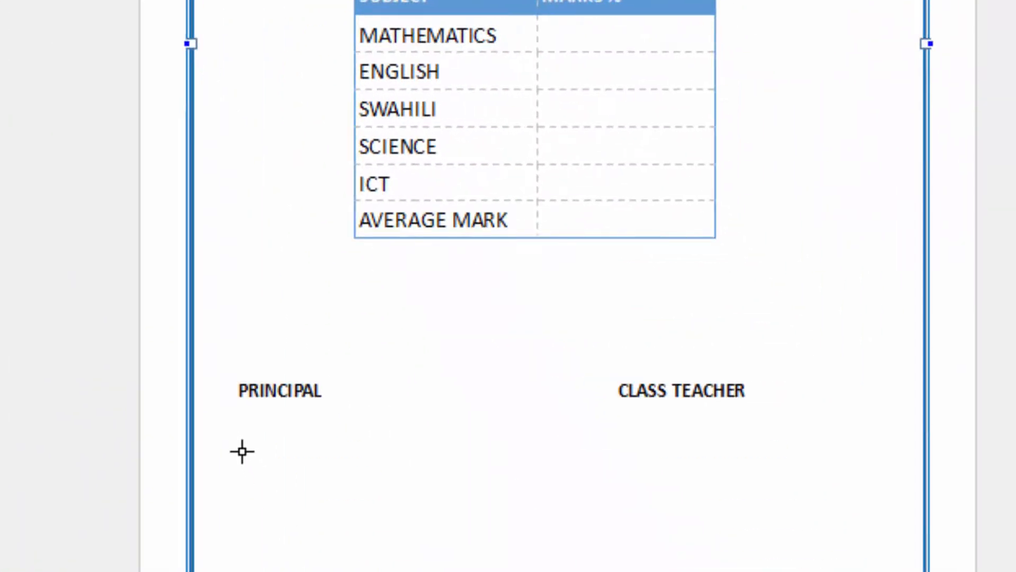
pyautogui.moveTo(240, 455); pyautogui.dragTo(456, 445)
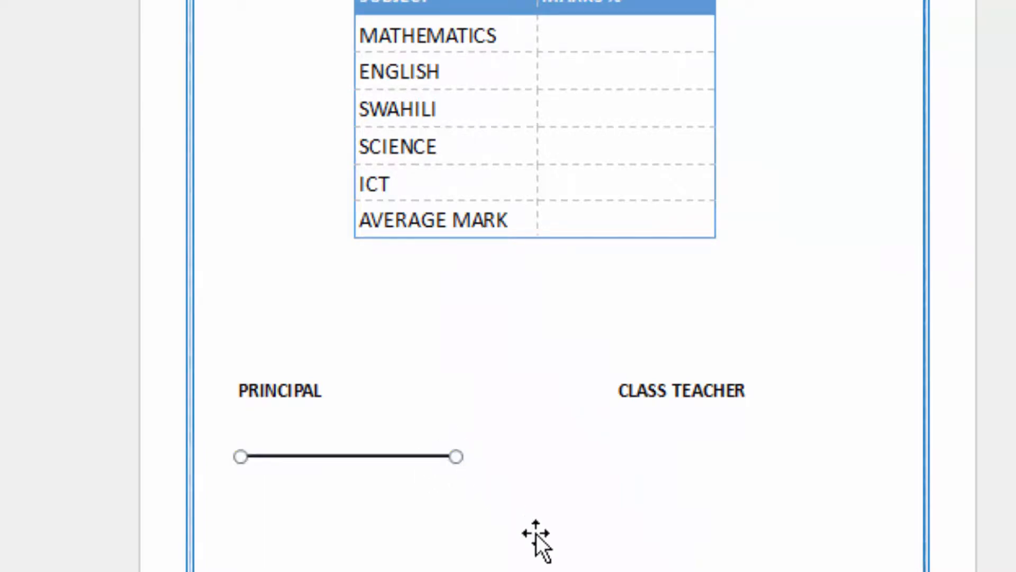
# Draw a second signature line about 2 inches long below CLASS TEACHER and nudge it slightly up and to the left.
pyautogui.click(594, 458)
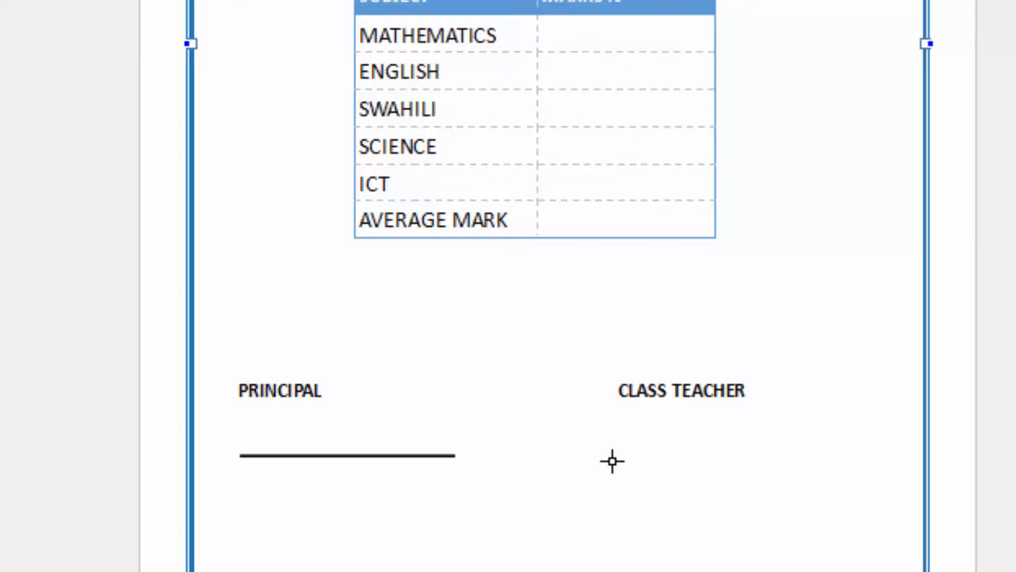
pyautogui.moveTo(612, 460); pyautogui.dragTo(816, 460)
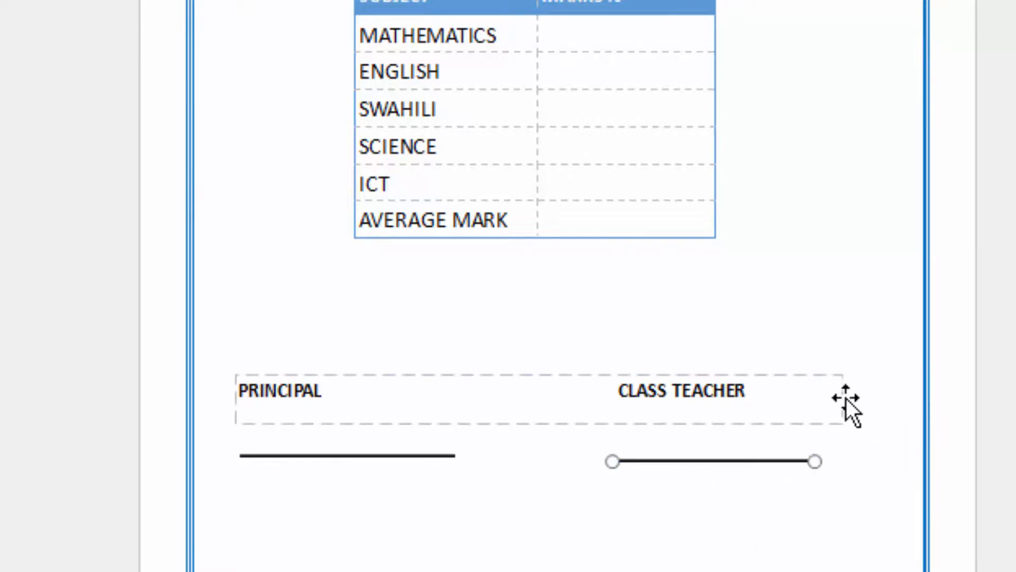
pyautogui.press('Up')
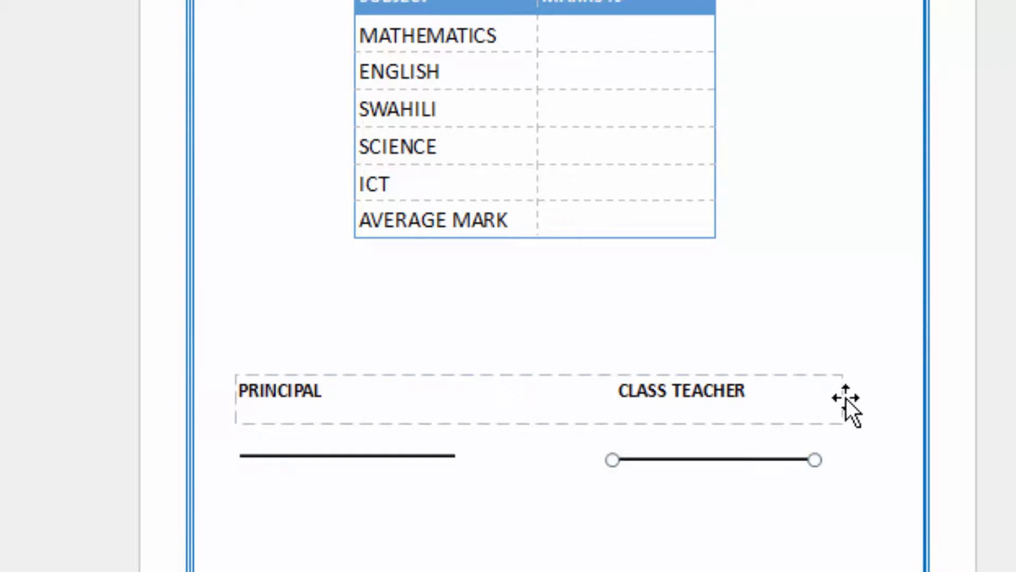
pyautogui.press('Left')
pyautogui.press('Left')
pyautogui.press('Left')
pyautogui.press('Left')
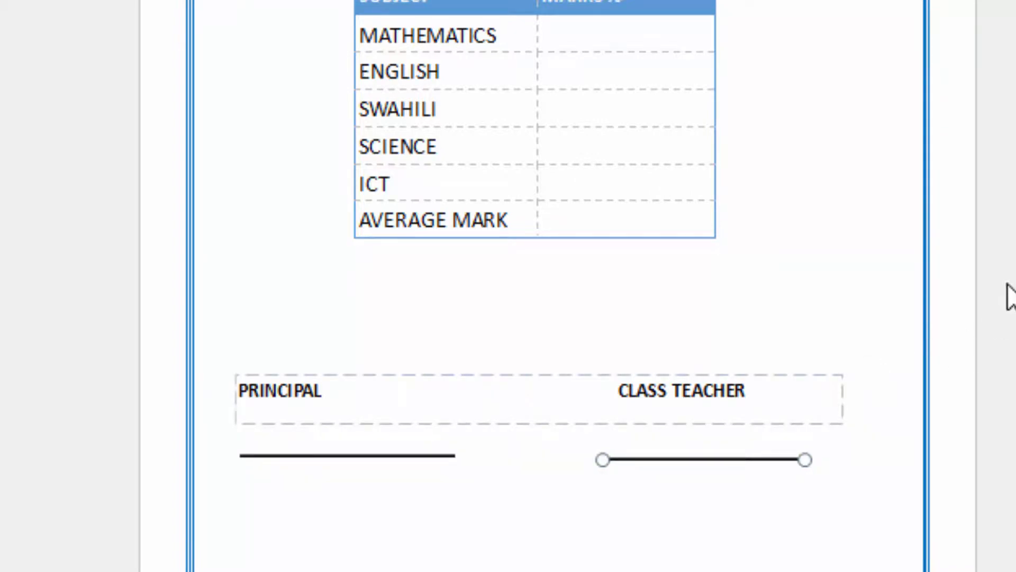
pyautogui.click(961, 221)
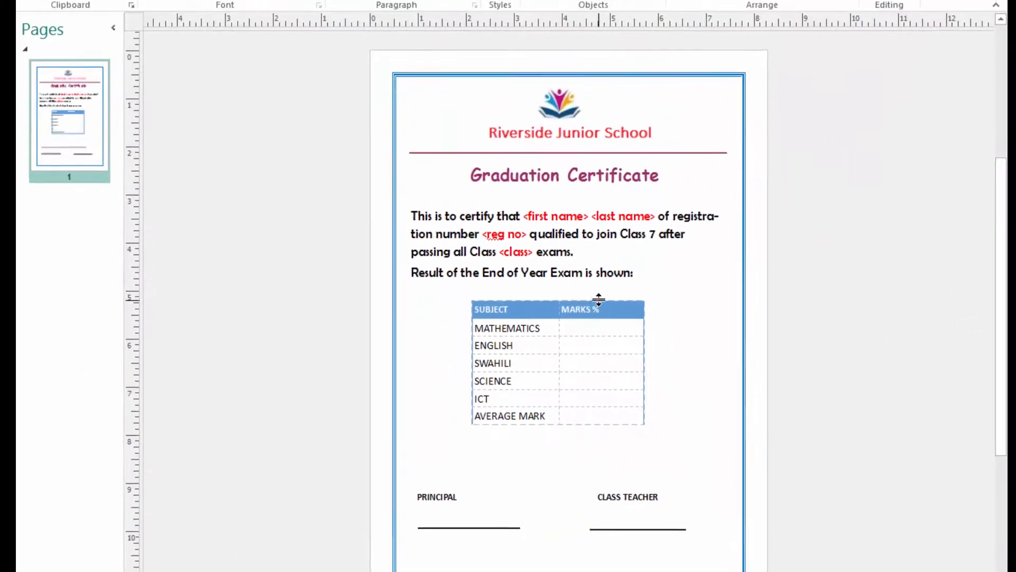
# Start the Step-by-Step Mail Merge Wizard and proceed with the option to use an existing recipient list.
pyautogui.scroll(-3, 591, 243)
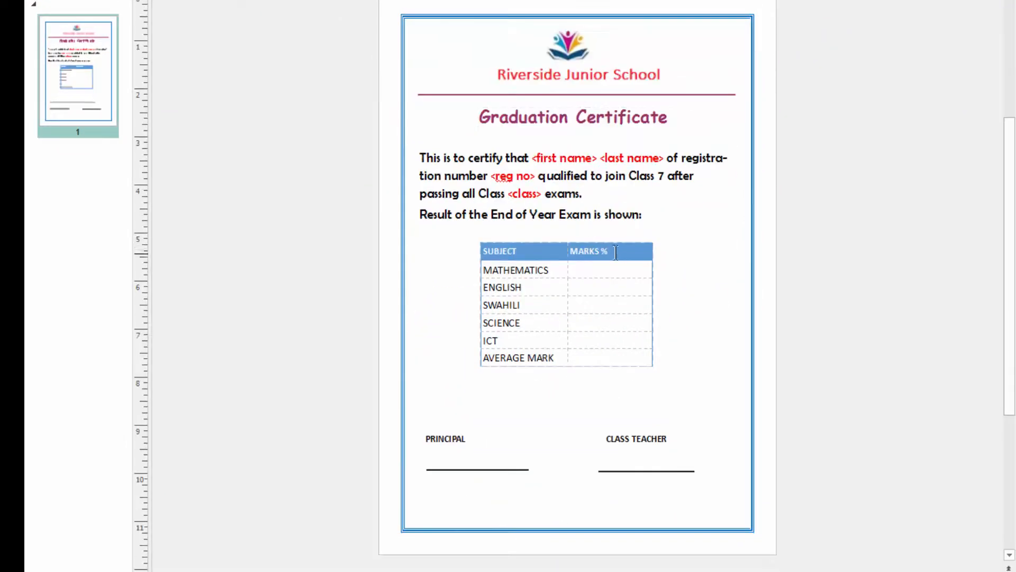
pyautogui.scroll(1, 609, 245)
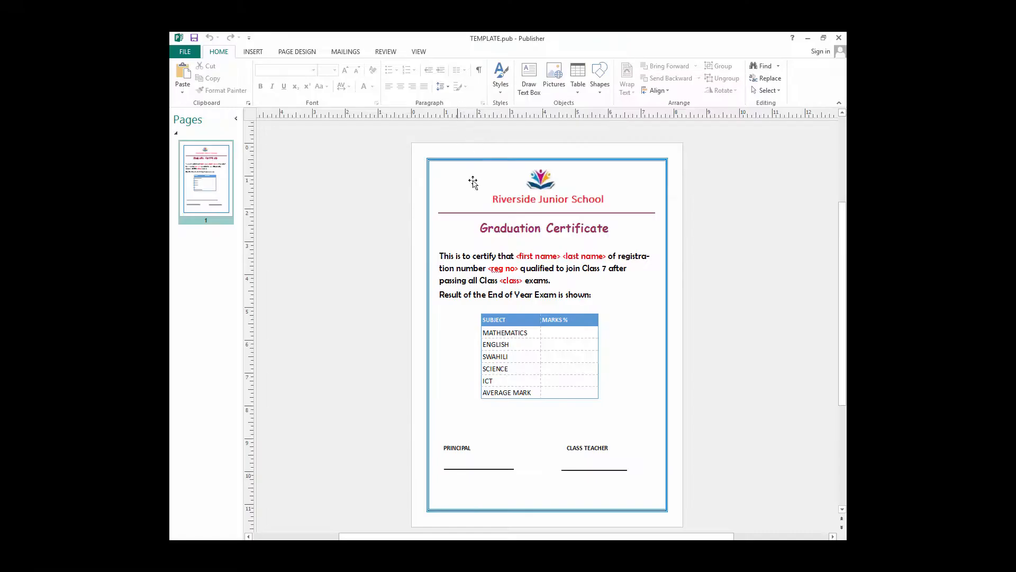
pyautogui.scroll(-1, 617, 260)
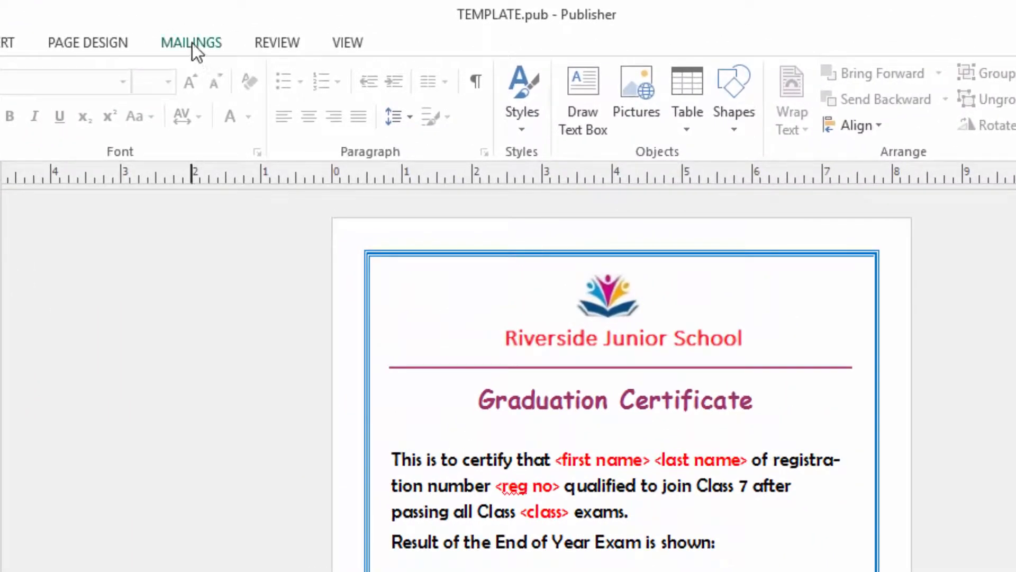
pyautogui.click(192, 43)
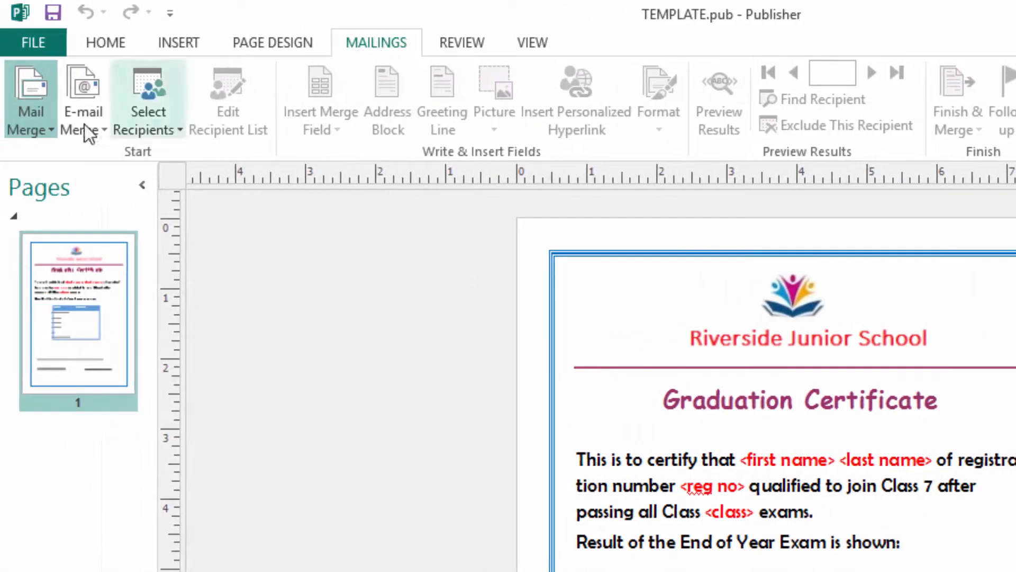
pyautogui.click(46, 127)
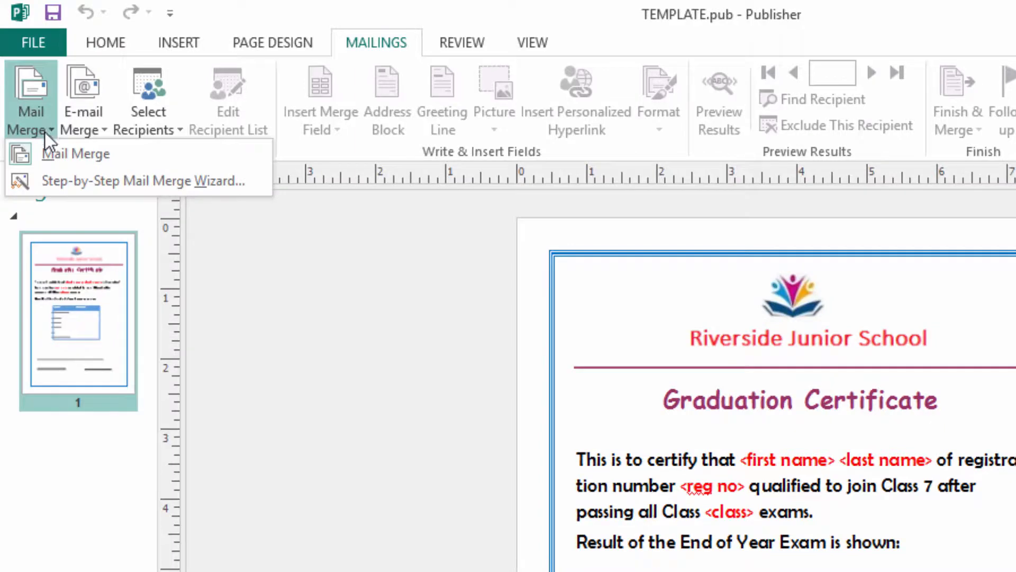
pyautogui.click(52, 182)
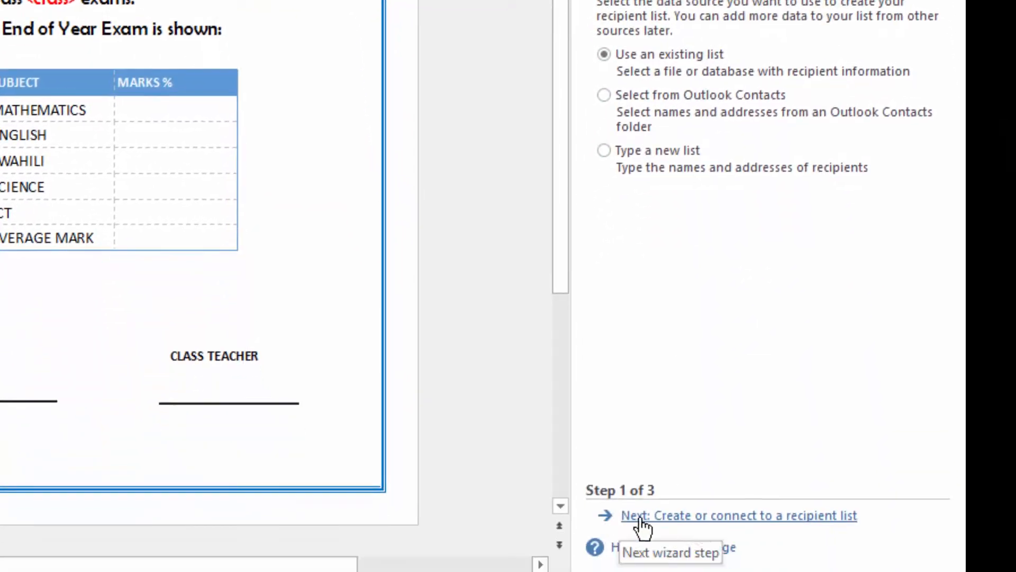
pyautogui.click(696, 516)
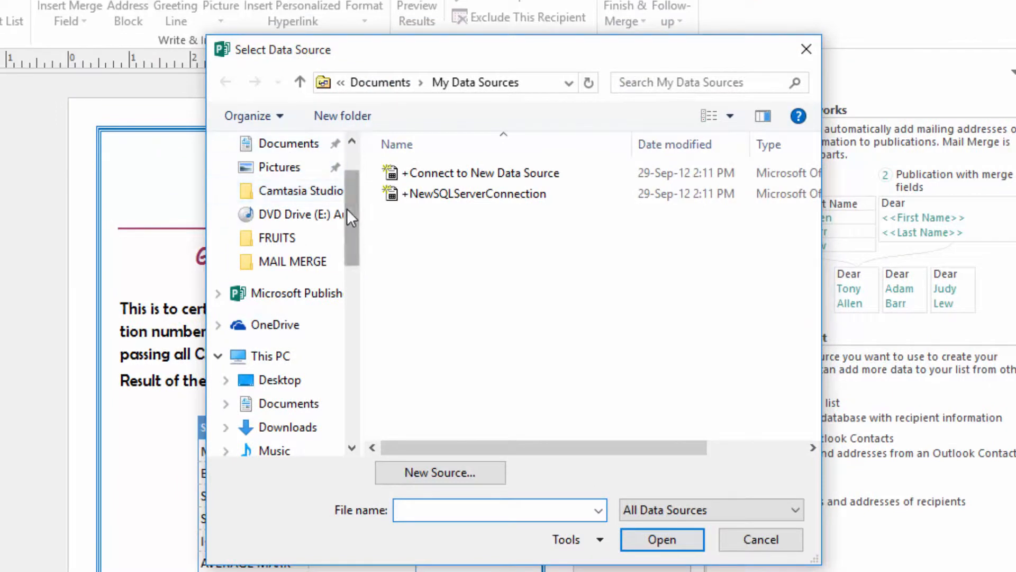
# Connect the merge to Sheet1$ of the DATA SOURCE workbook in the desktop MAIL MERGE folder, with the first row as column headers.
pyautogui.moveTo(358, 212); pyautogui.dragTo(356, 175)
pyautogui.click(281, 178)
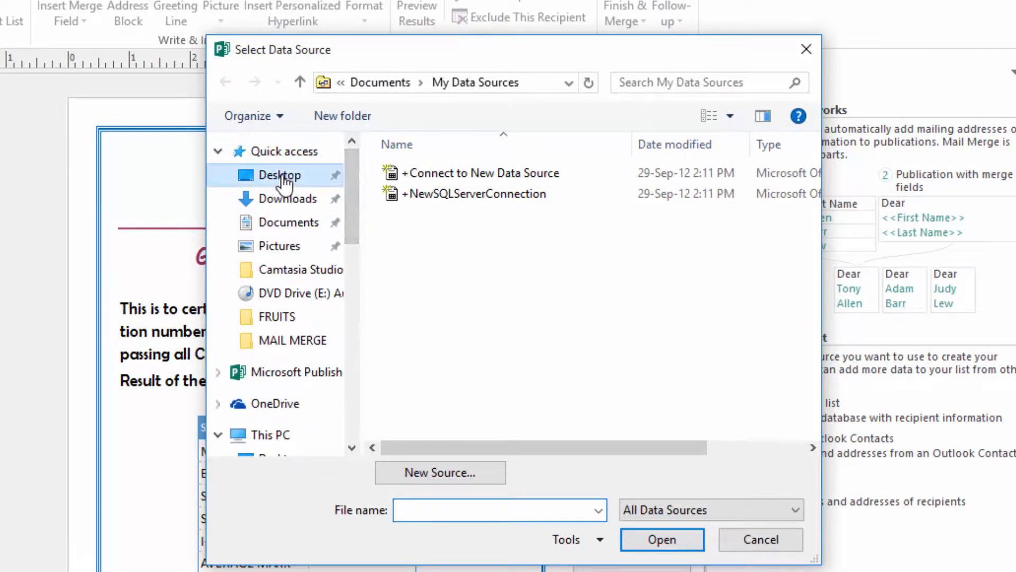
pyautogui.doubleClick(431, 192)
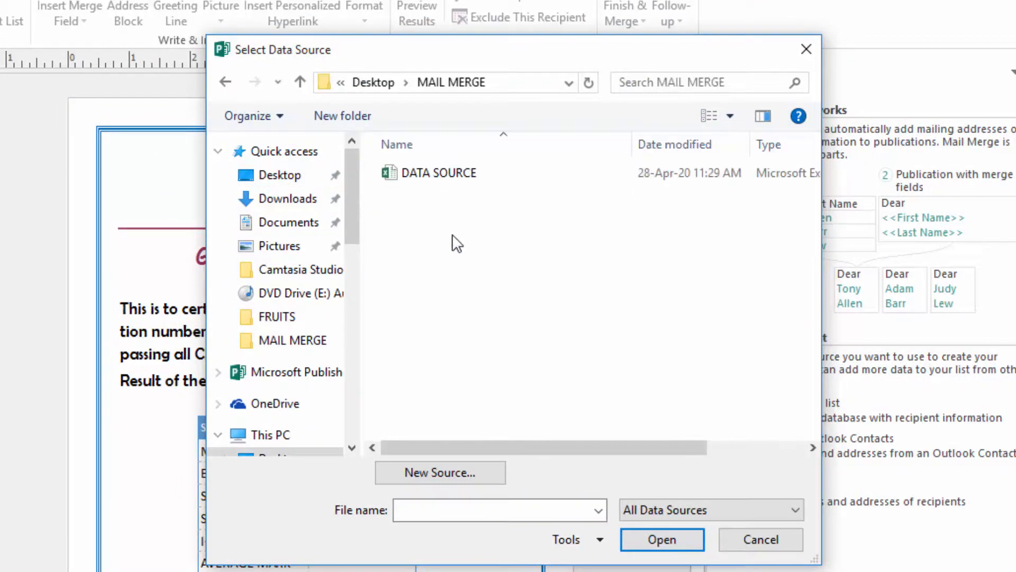
pyautogui.click(439, 180)
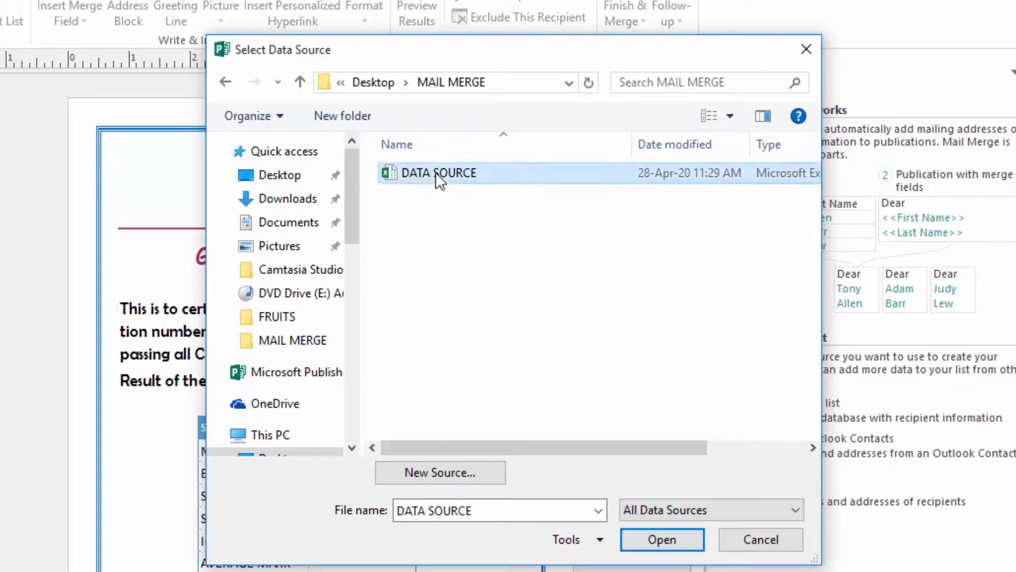
pyautogui.click(659, 537)
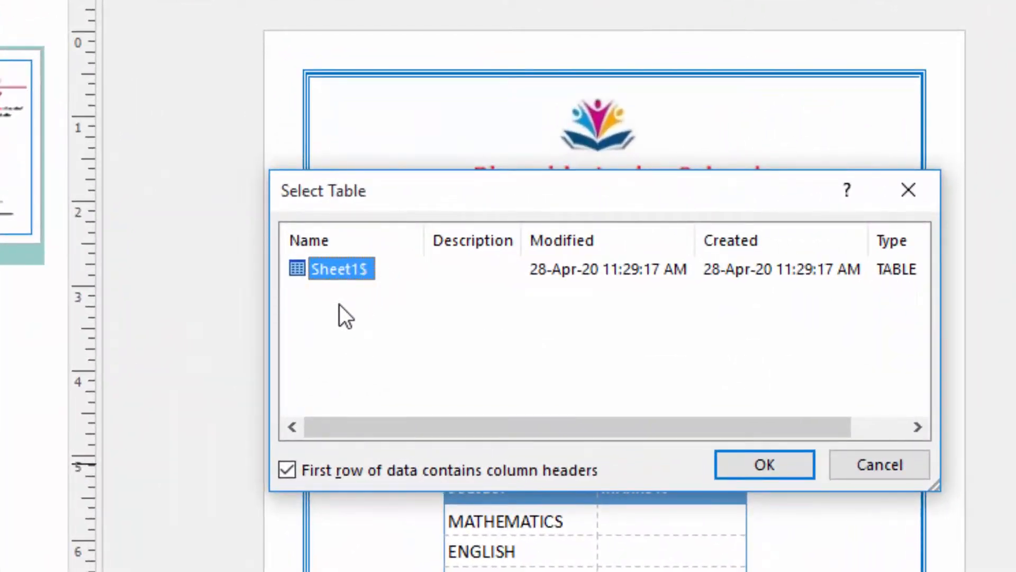
pyautogui.click(761, 462)
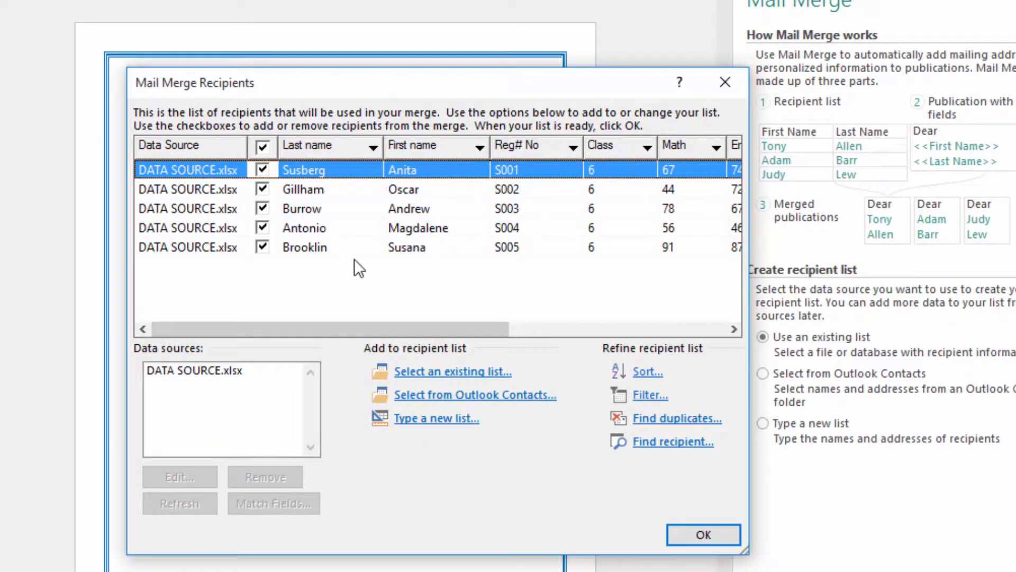
# Try excluding the third and fifth recipients, and accept the merge list with all recipients included.
pyautogui.click(262, 208)
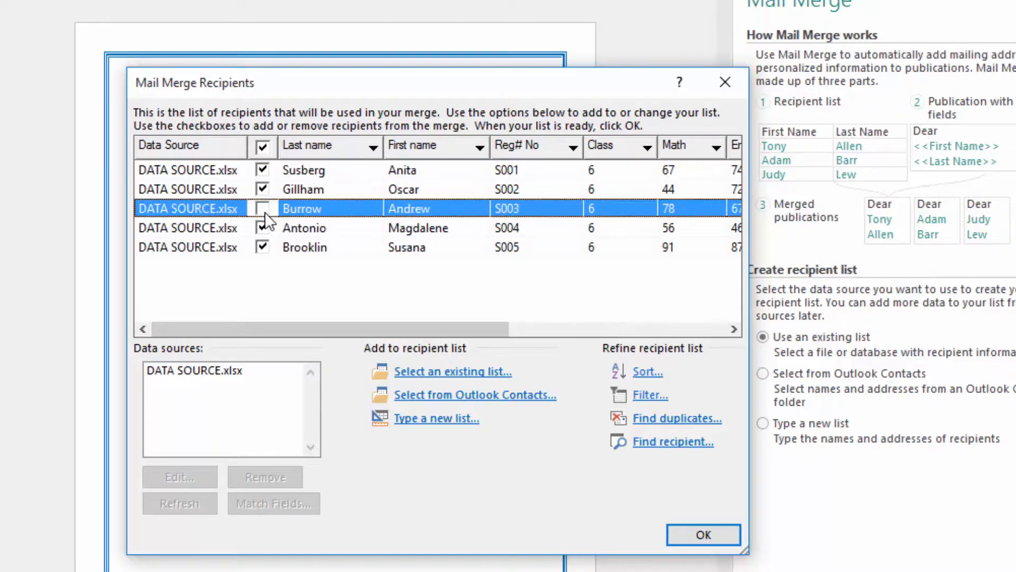
pyautogui.click(260, 245)
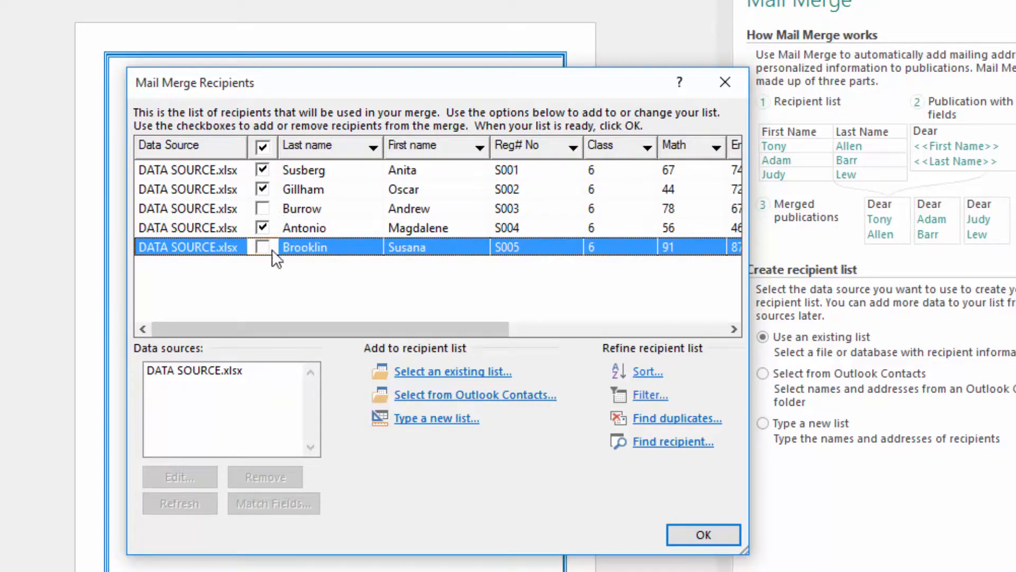
pyautogui.click(265, 208)
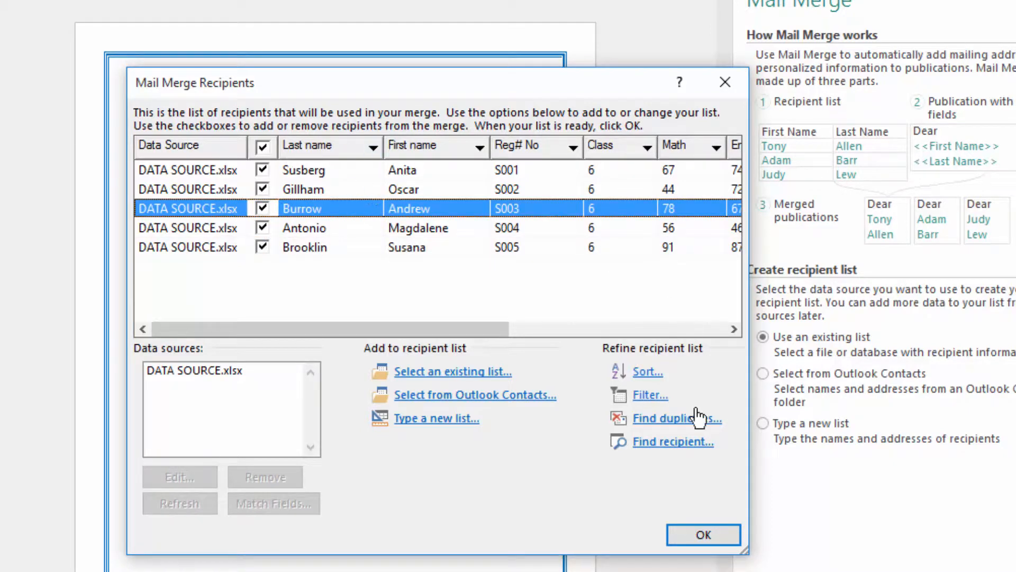
pyautogui.click(699, 536)
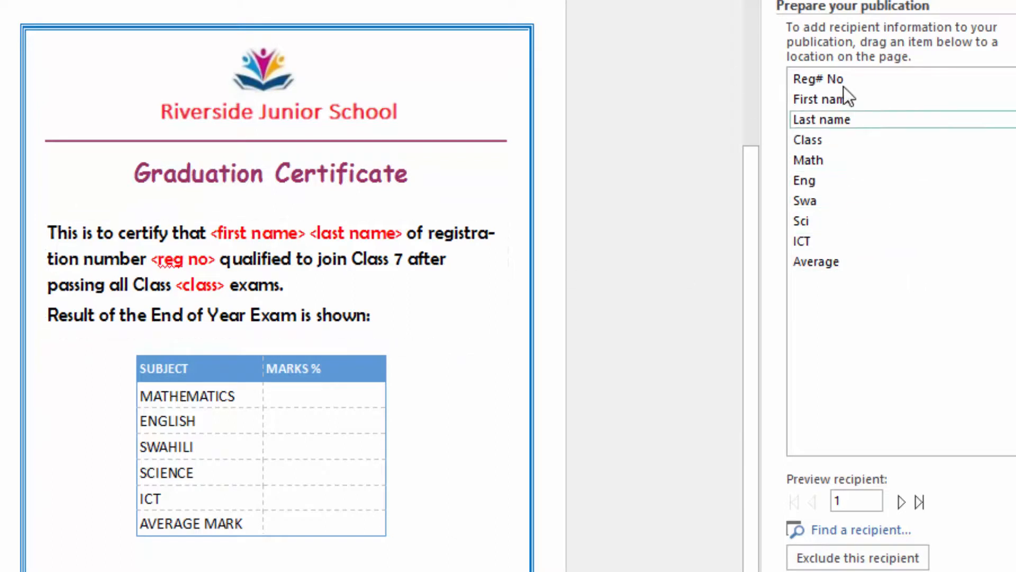
# Replace the <first name> placeholder in the certificate text with the First name merge field.
pyautogui.click(215, 233)
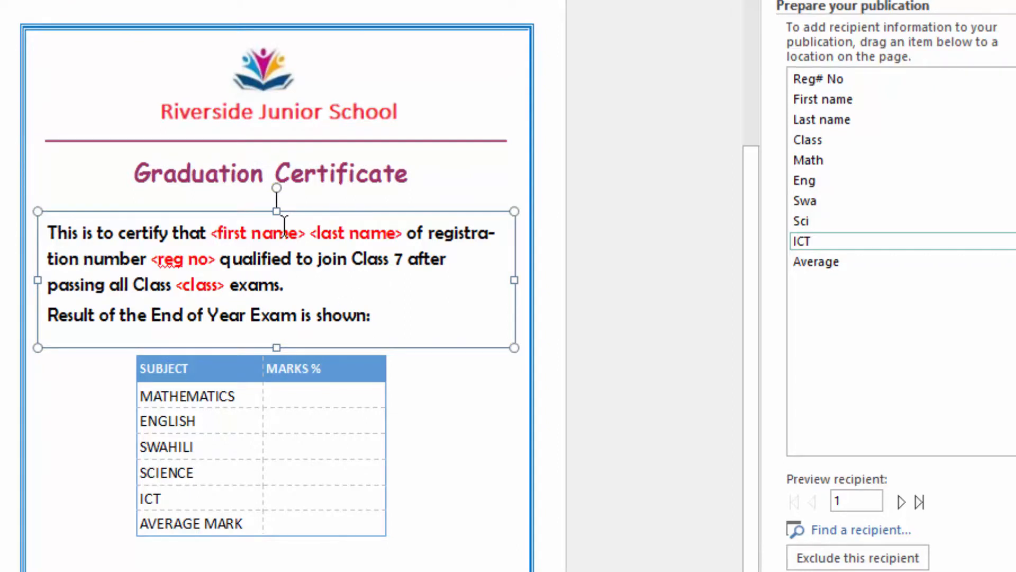
pyautogui.hotkey('shift', 'Right')
pyautogui.hotkey('shift', 'Right')
pyautogui.hotkey('shift', 'Right')
pyautogui.hotkey('shift', 'Right')
pyautogui.hotkey('shift', 'Right')
pyautogui.hotkey('shift', 'Right')
pyautogui.hotkey('shift', 'Right')
pyautogui.hotkey('shift', 'Right')
pyautogui.hotkey('shift', 'Right')
pyautogui.hotkey('shift', 'Right')
pyautogui.hotkey('shift', 'Right')
pyautogui.hotkey('shift', 'Right')
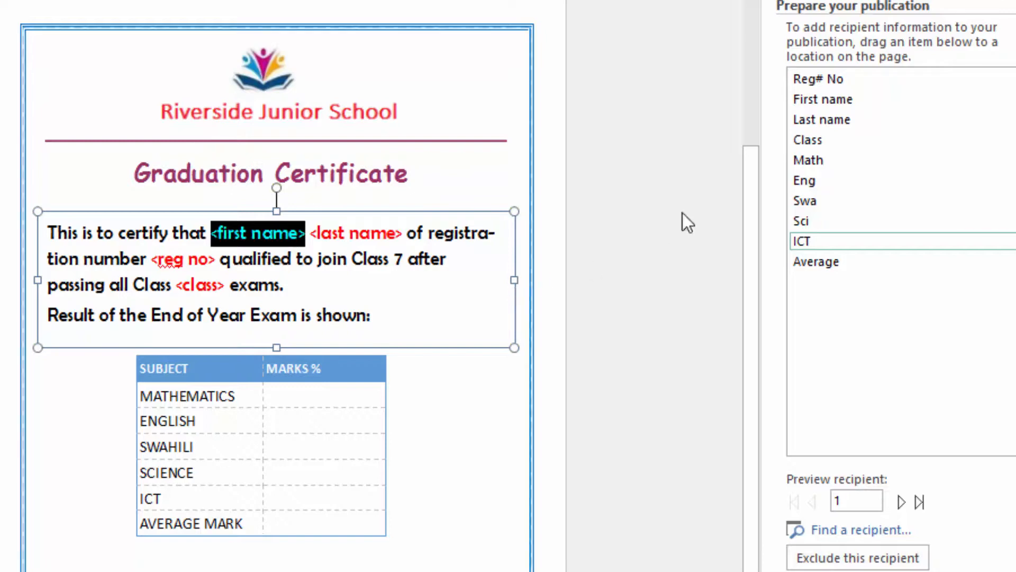
pyautogui.click(831, 98)
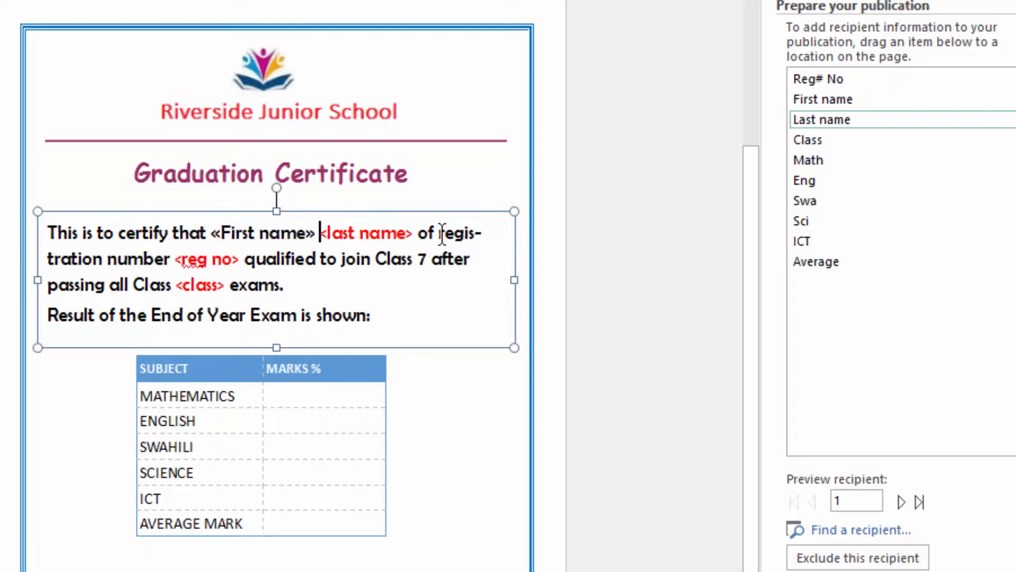
# Replace the <last name> placeholder in the certificate text with the Last name merge field.
pyautogui.hotkey('shift', 'Right')
pyautogui.hotkey('shift', 'Right')
pyautogui.hotkey('shift', 'Right')
pyautogui.hotkey('shift', 'Right')
pyautogui.hotkey('shift', 'Right')
pyautogui.hotkey('shift', 'Right')
pyautogui.hotkey('shift', 'Right')
pyautogui.hotkey('shift', 'Right')
pyautogui.hotkey('shift', 'Right')
pyautogui.hotkey('shift', 'Right')
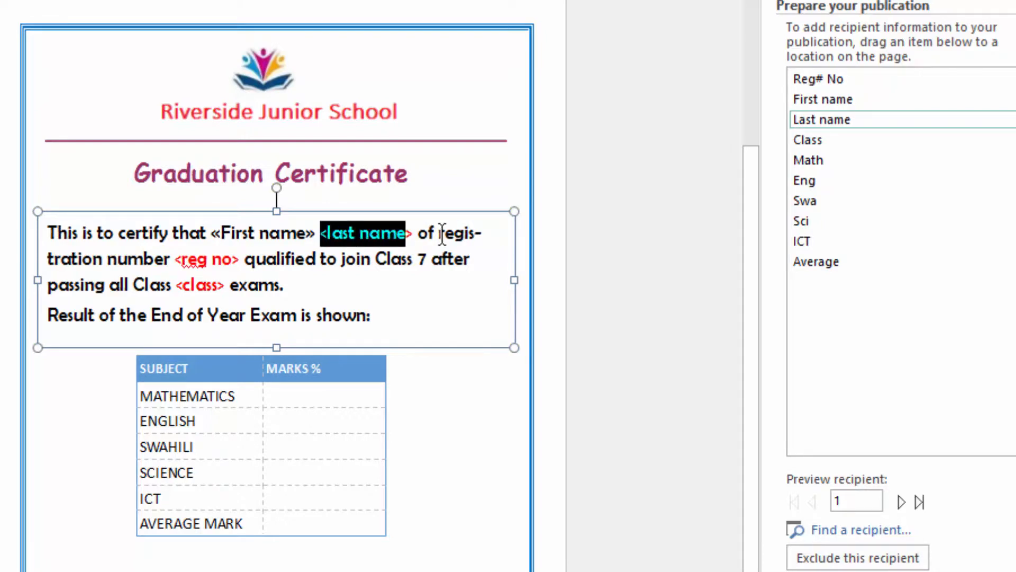
pyautogui.hotkey('shift', 'Right')
pyautogui.click(832, 119)
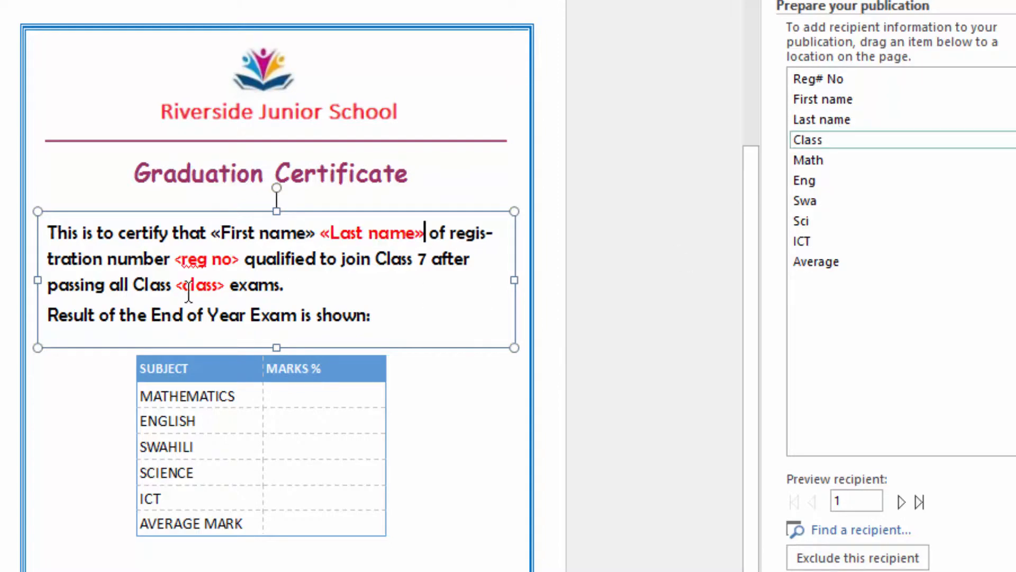
# Replace the <reg no> placeholder after "registration number" with the Reg# No merge field.
pyautogui.click(176, 259)
pyautogui.hotkey('shift', 'Right')
pyautogui.hotkey('shift', 'Right')
pyautogui.hotkey('shift', 'Right')
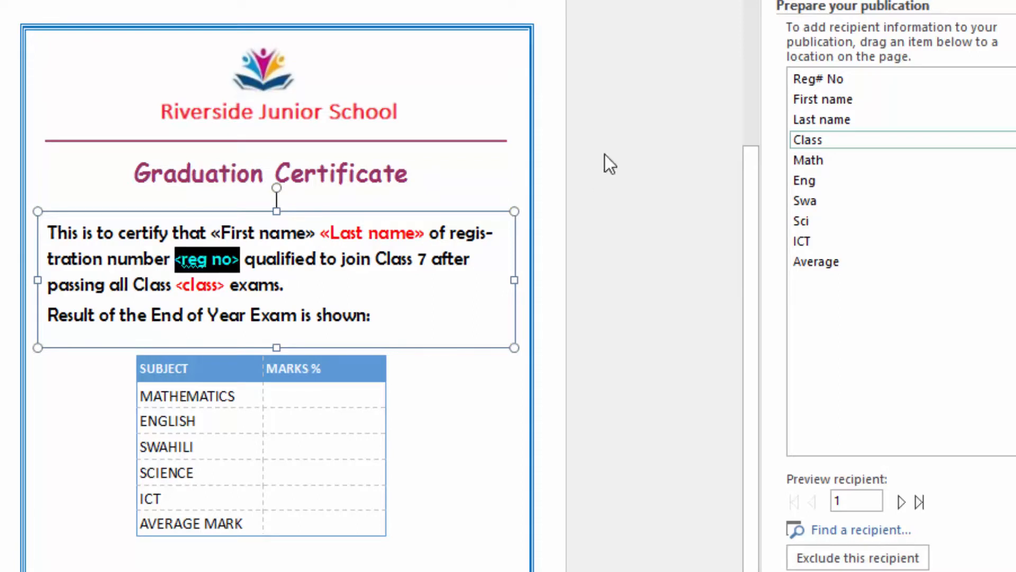
pyautogui.click(828, 78)
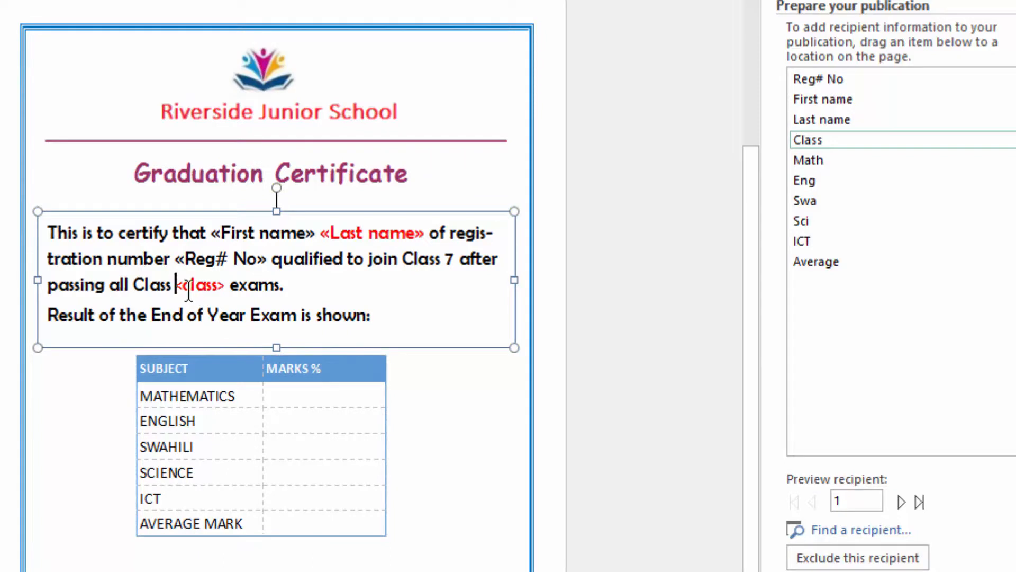
# Replace the <class> placeholder before "exams" with the Class merge field.
pyautogui.hotkey('shift', 'Right')
pyautogui.hotkey('shift', 'Right')
pyautogui.hotkey('shift', 'Right')
pyautogui.hotkey('shift', 'Right')
pyautogui.hotkey('shift', 'Right')
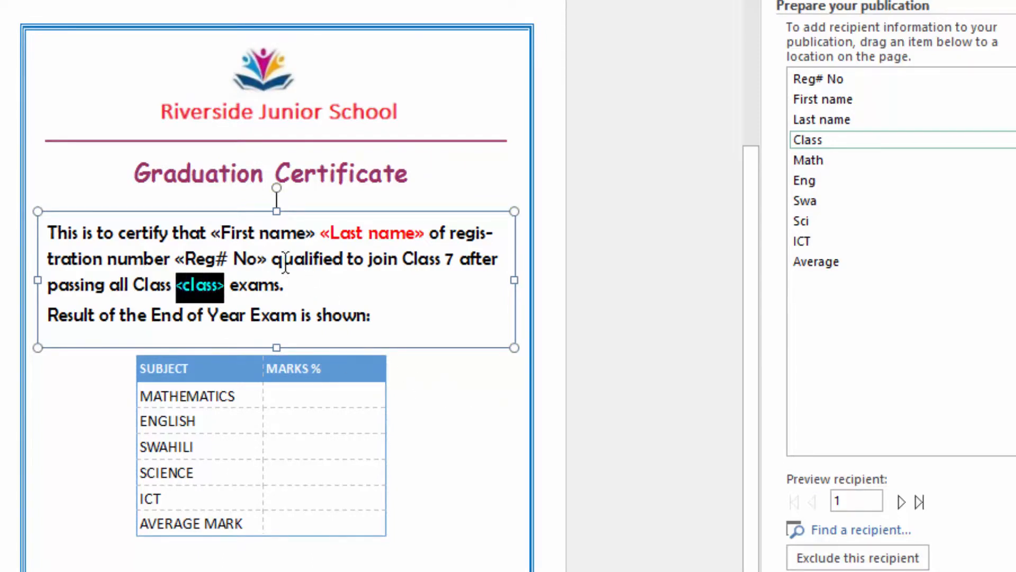
pyautogui.click(817, 139)
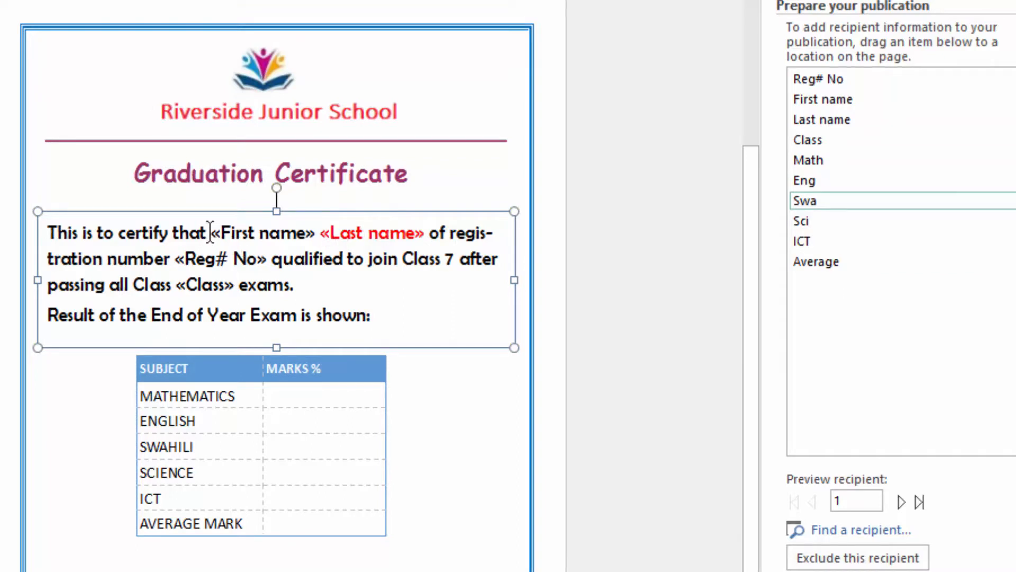
# Colour the First name, Reg# No and Class merge fields in the certificate text red.
pyautogui.click(235, 232)
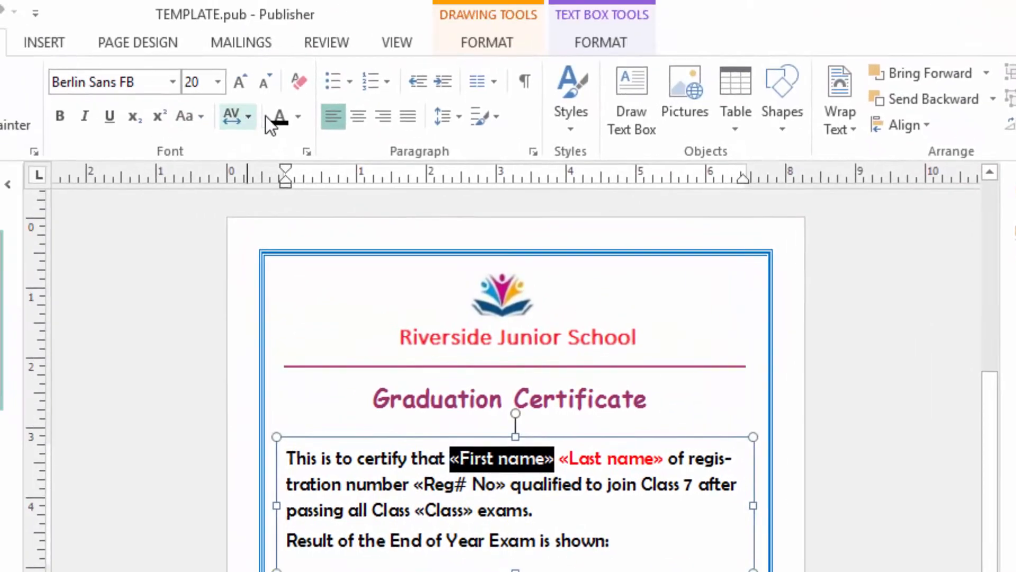
pyautogui.click(299, 116)
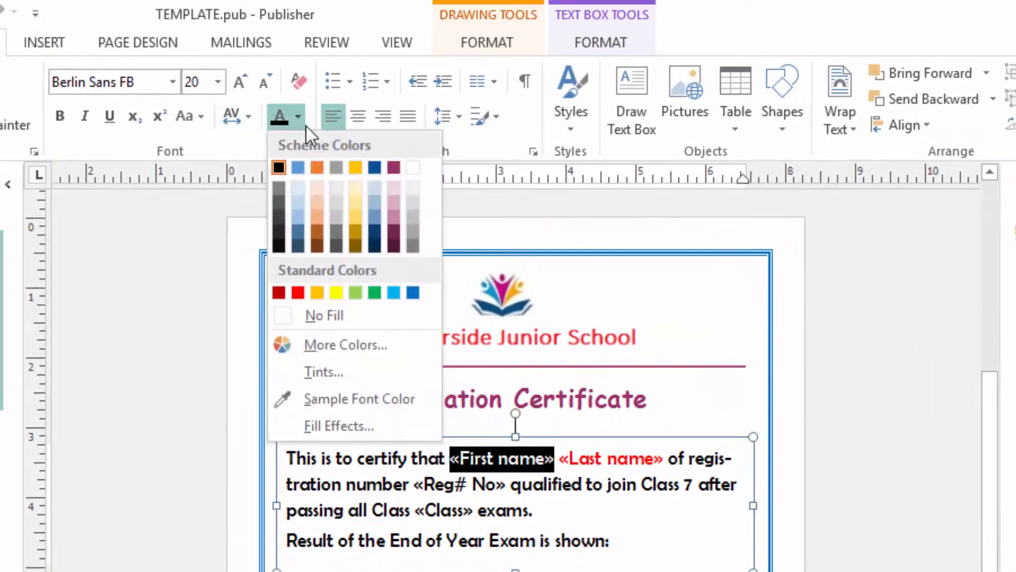
pyautogui.click(297, 291)
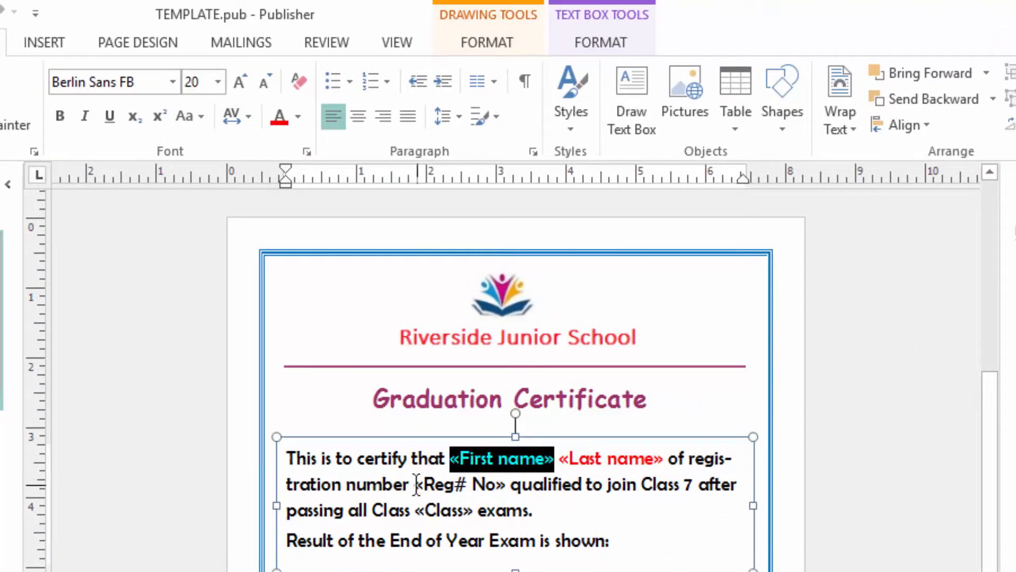
pyautogui.moveTo(417, 481); pyautogui.dragTo(464, 484)
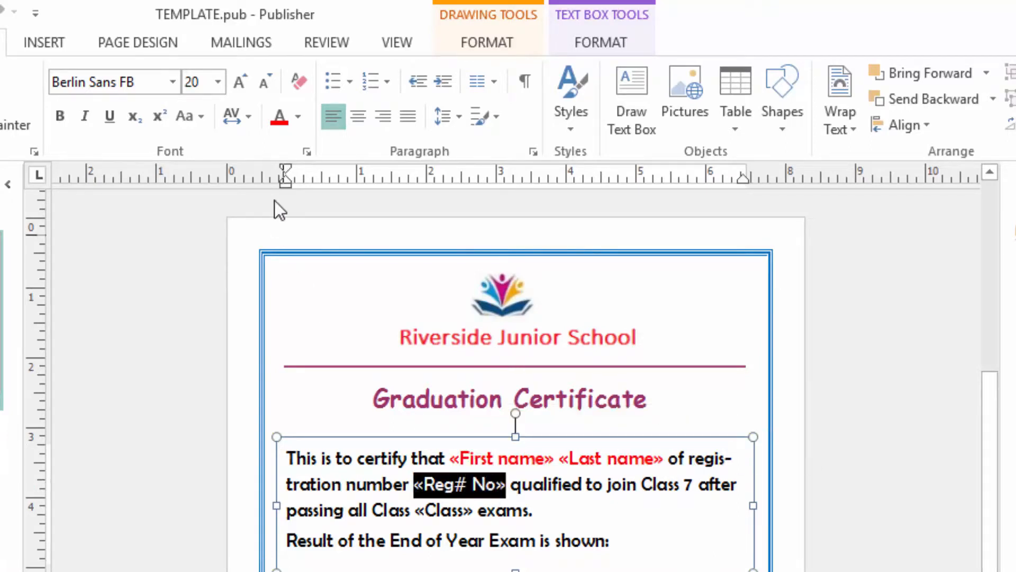
pyautogui.click(284, 118)
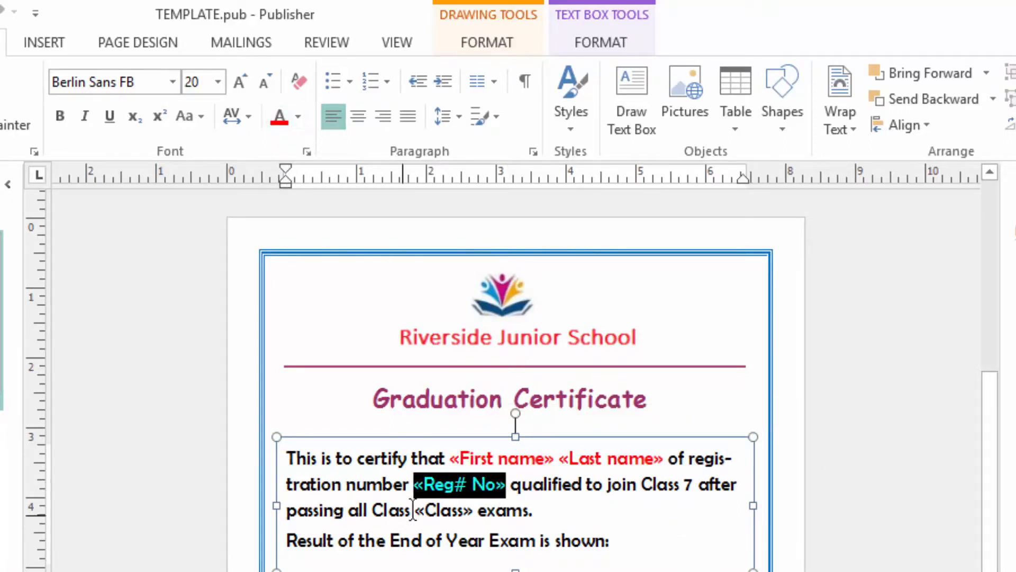
pyautogui.moveTo(415, 511); pyautogui.dragTo(468, 511)
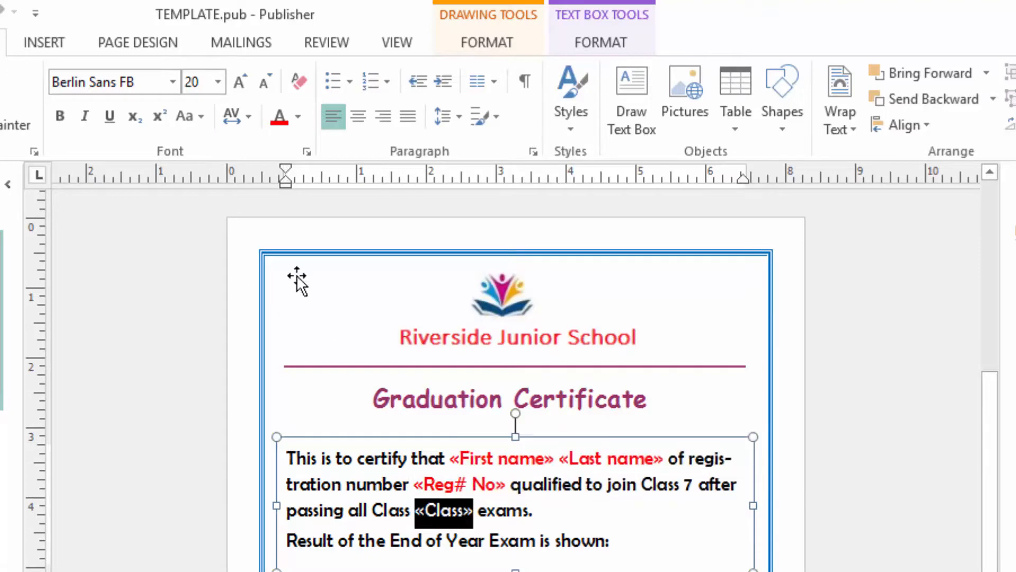
pyautogui.click(281, 120)
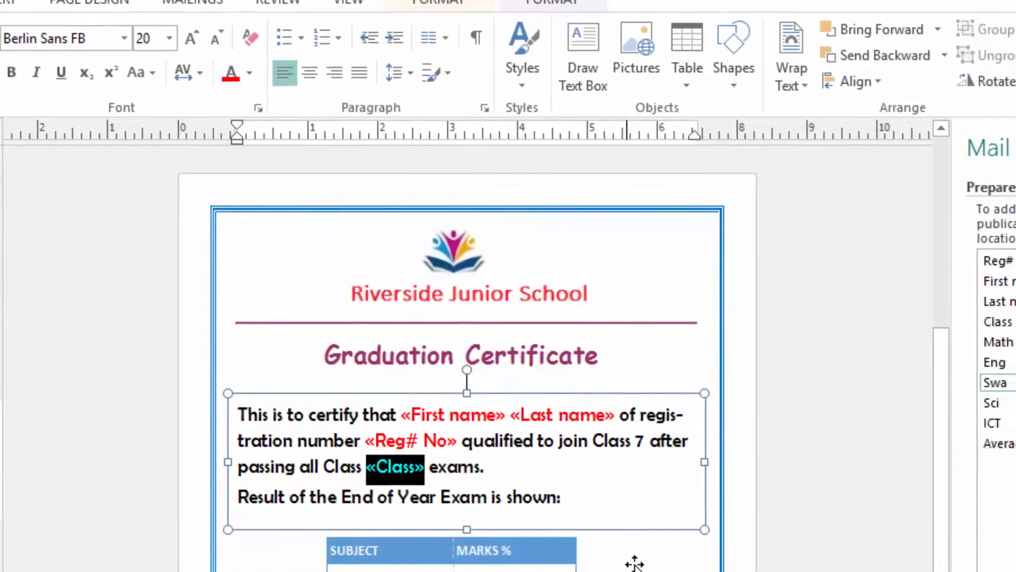
pyautogui.click(636, 571)
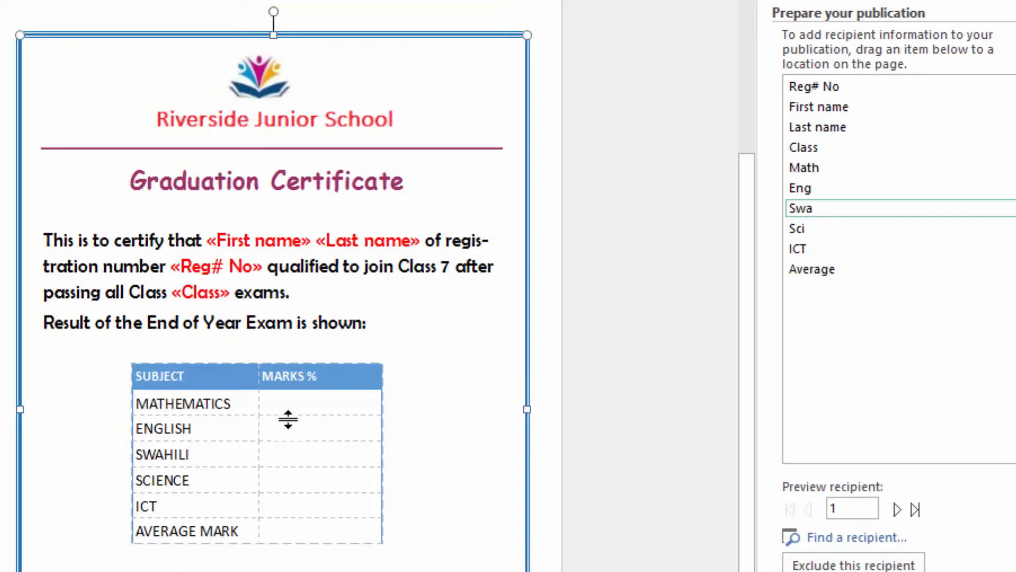
# Insert the Math, Eng and Swa merge fields beside Mathematics, English and Swahili in the table's marks column.
pyautogui.click(283, 403)
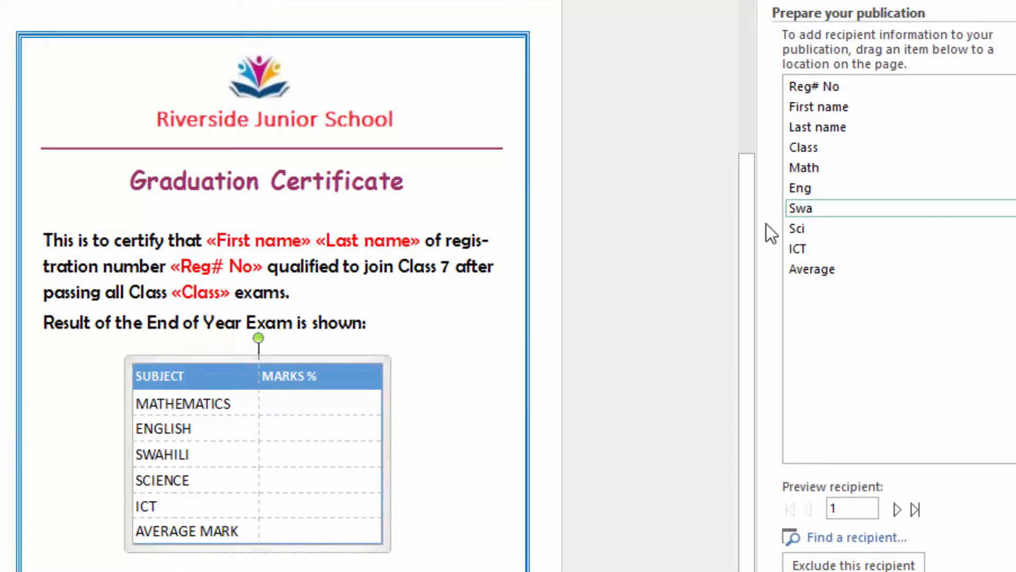
pyautogui.click(809, 167)
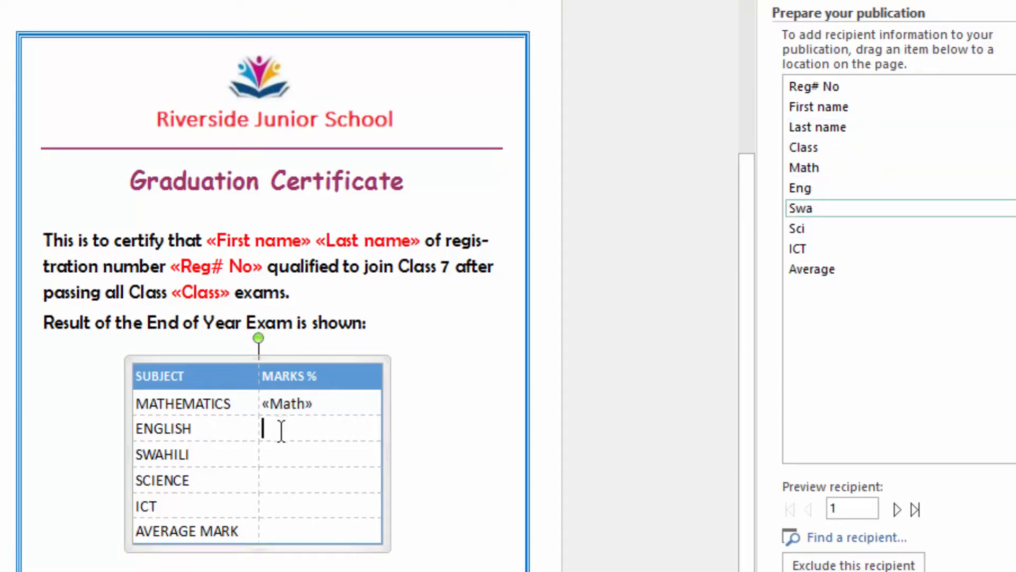
pyautogui.click(810, 187)
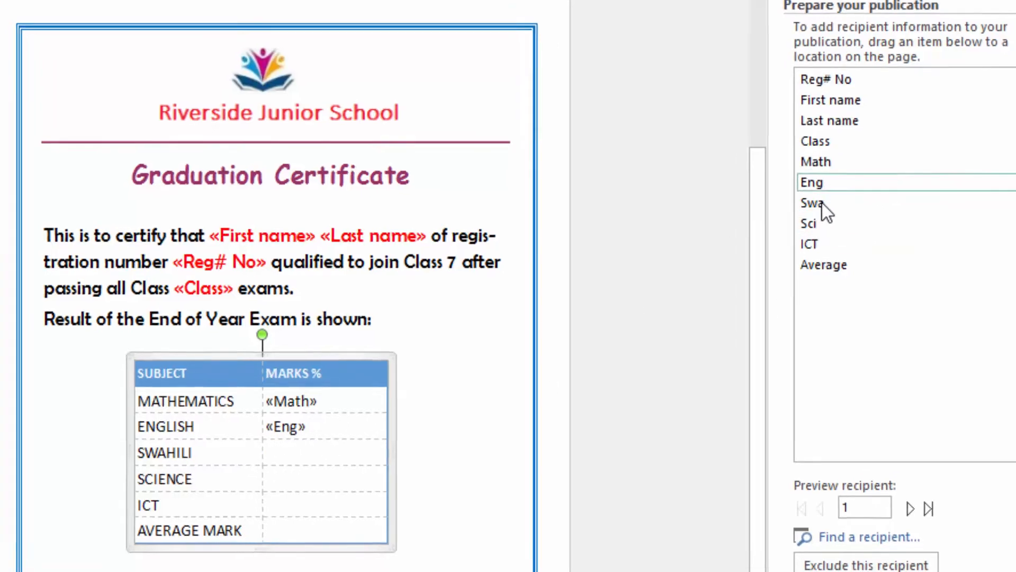
pyautogui.click(813, 209)
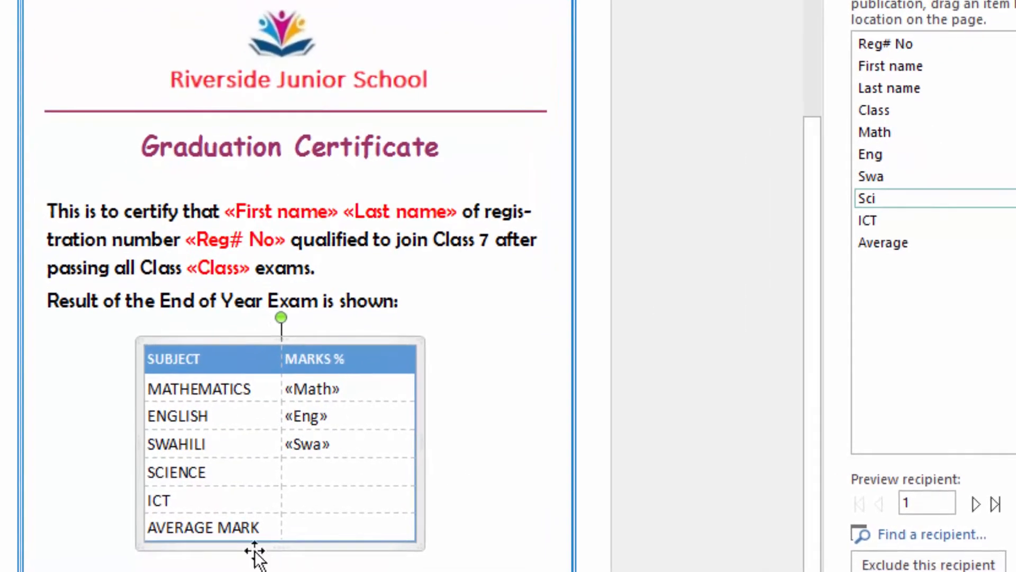
# Insert the Sci, ICT and Average merge fields beside Science, ICT and Average Mark in the marks column.
pyautogui.click(291, 472)
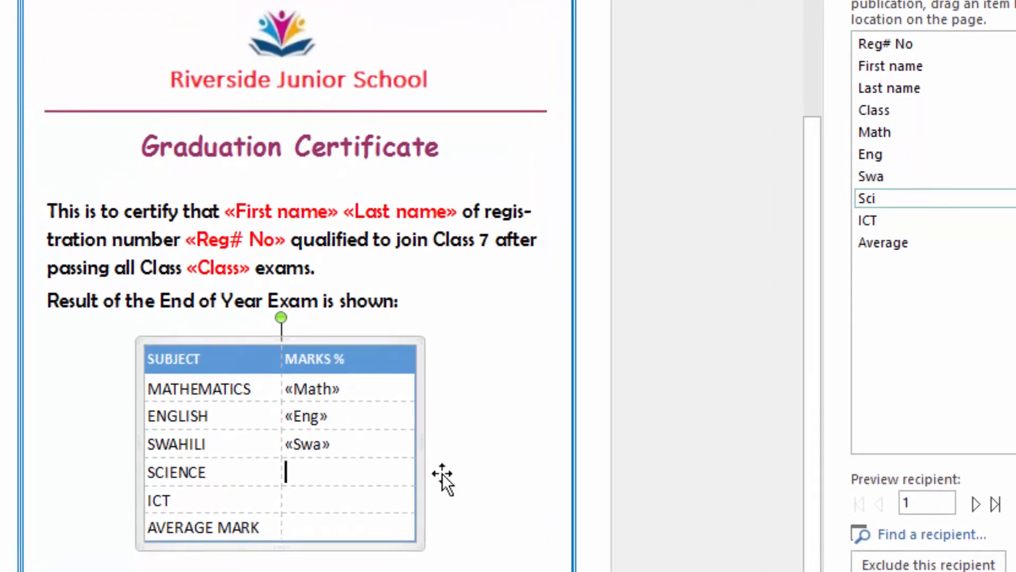
pyautogui.click(890, 203)
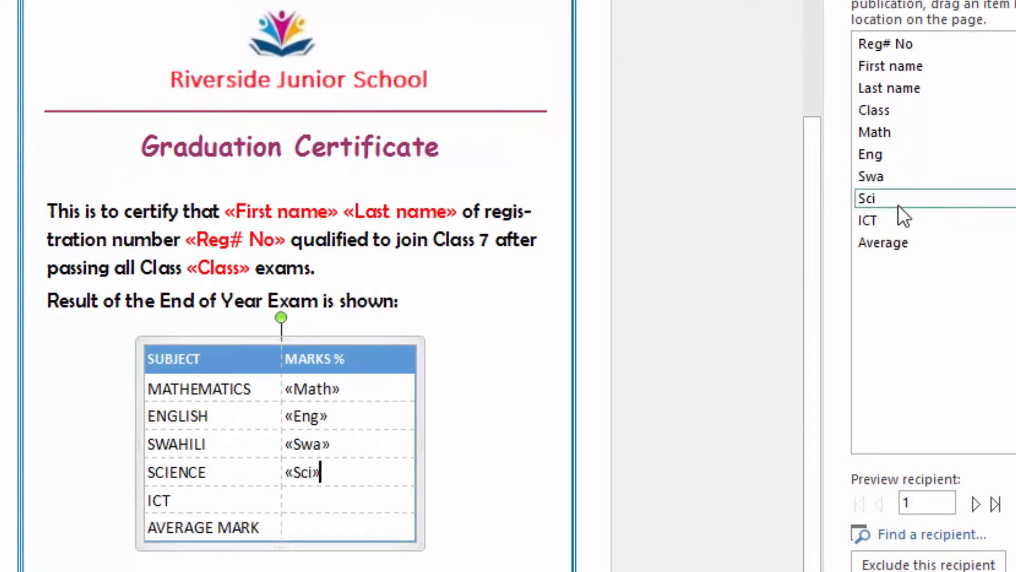
pyautogui.click(308, 497)
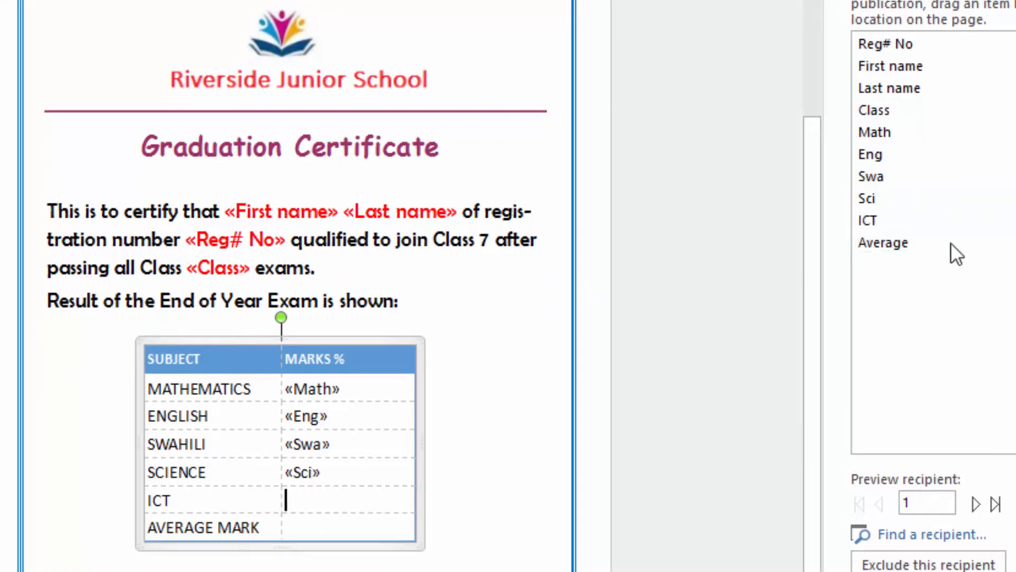
pyautogui.click(891, 218)
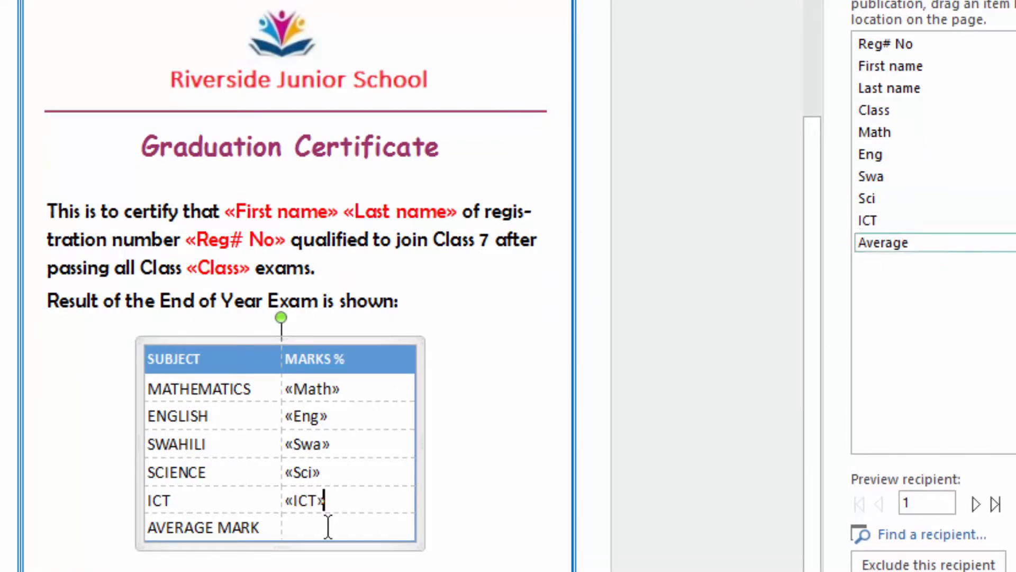
pyautogui.click(328, 527)
pyautogui.click(901, 242)
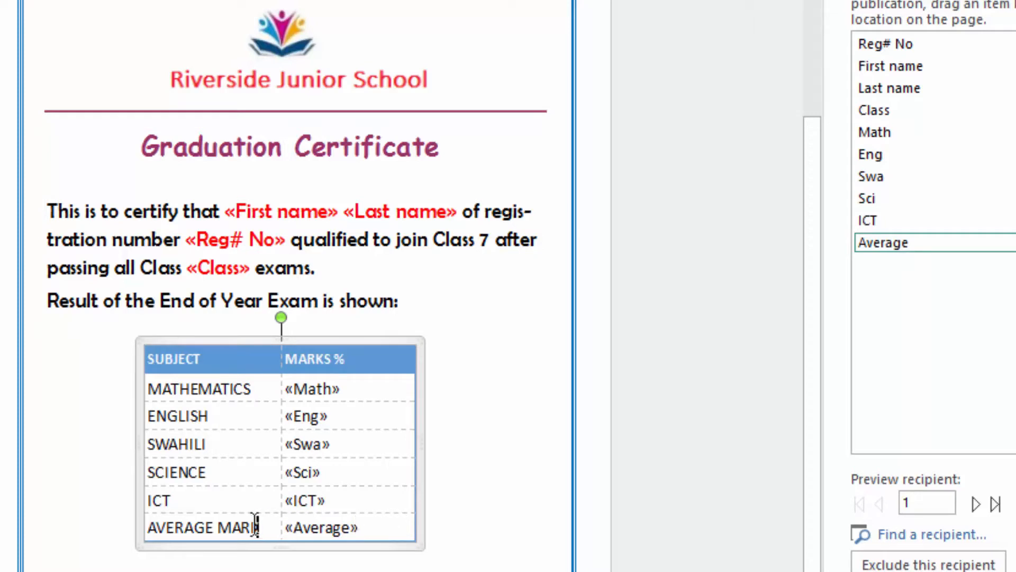
# Make the subject names from Mathematics to Average Mark in the table bold.
pyautogui.moveTo(255, 524); pyautogui.dragTo(156, 390)
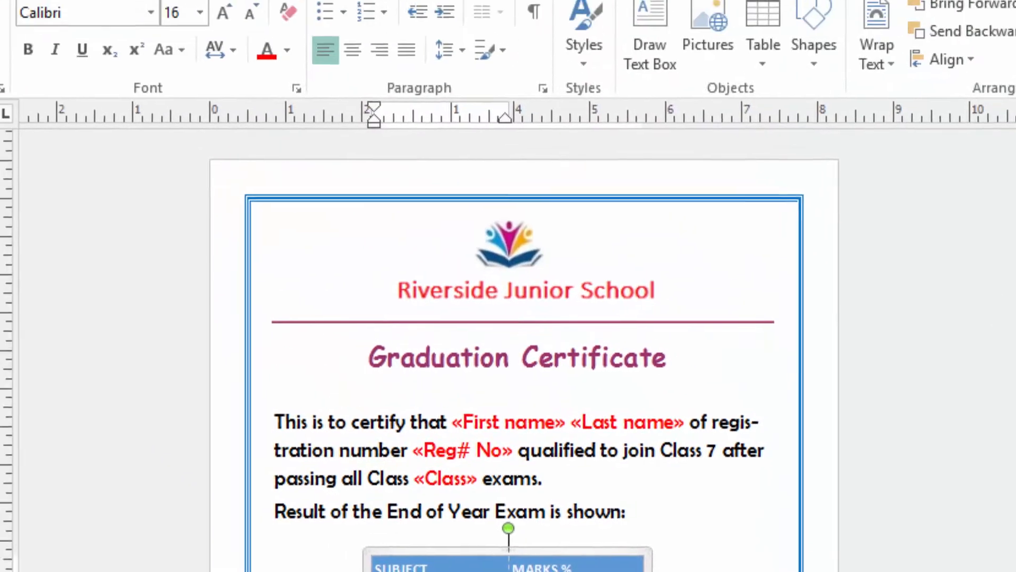
pyautogui.click(28, 49)
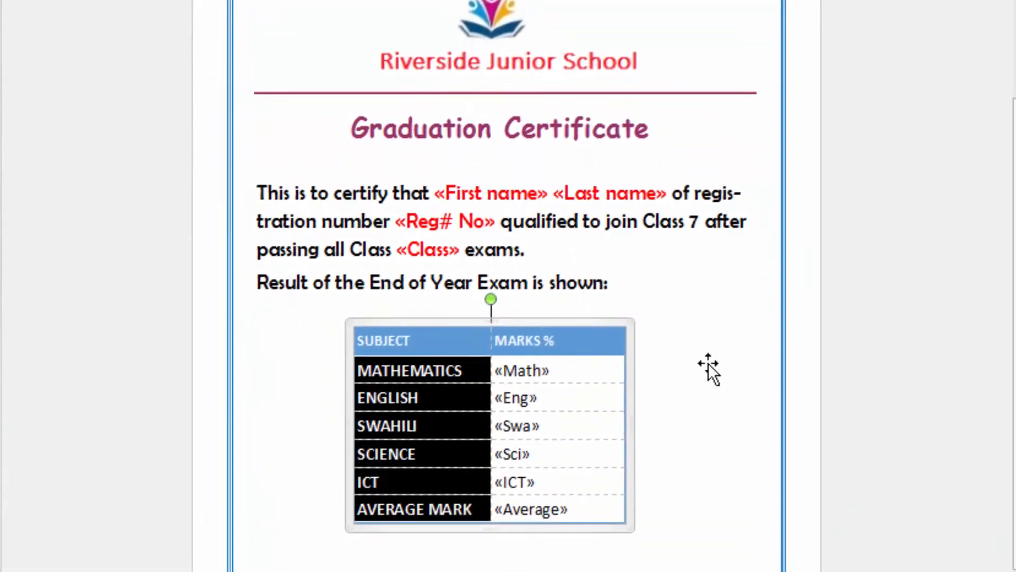
pyautogui.click(709, 364)
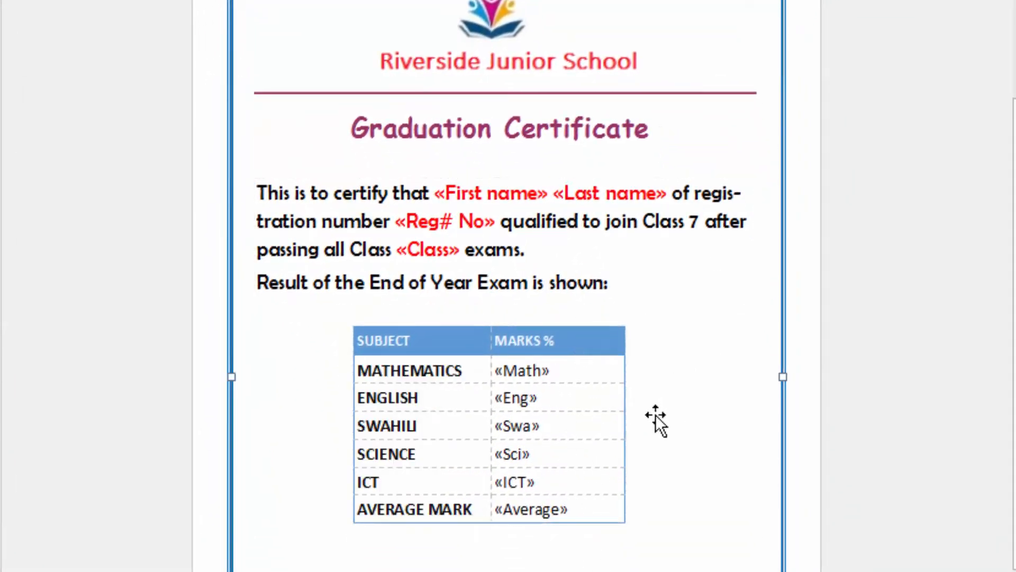
# Colour the merge fields from Math to Average in the table's marks column red.
pyautogui.moveTo(587, 513); pyautogui.dragTo(501, 371)
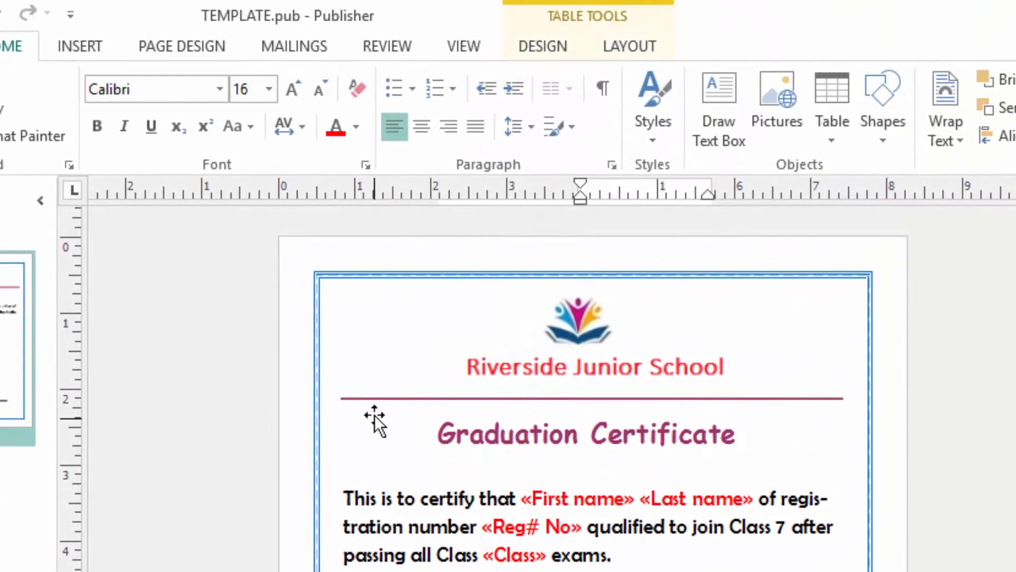
pyautogui.click(331, 108)
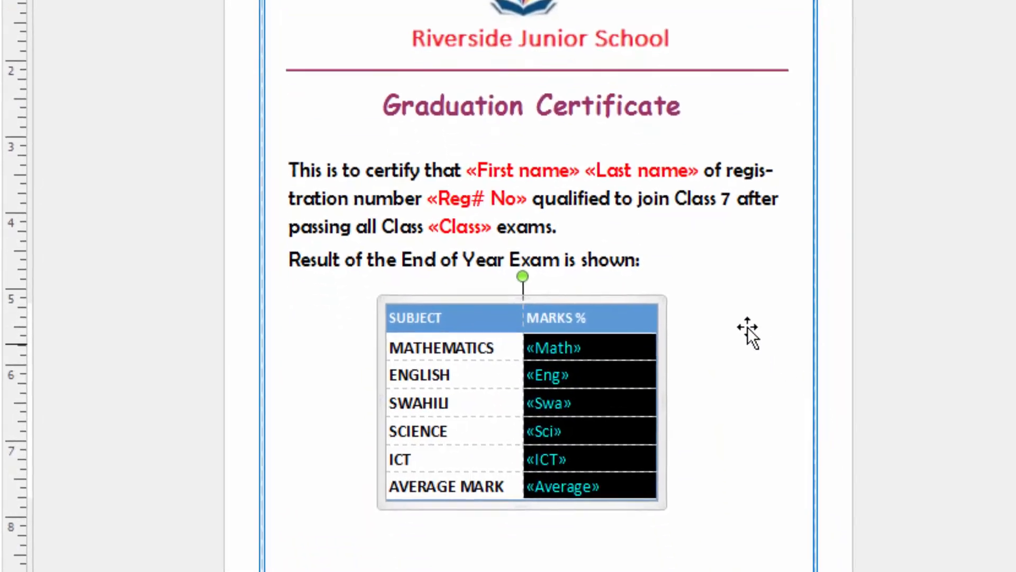
pyautogui.click(769, 437)
pyautogui.click(835, 486)
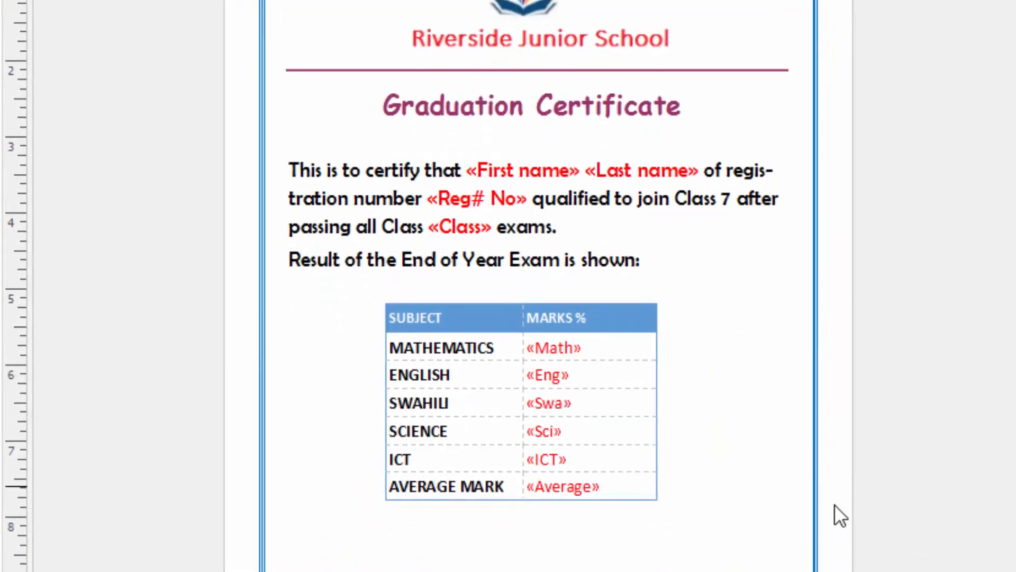